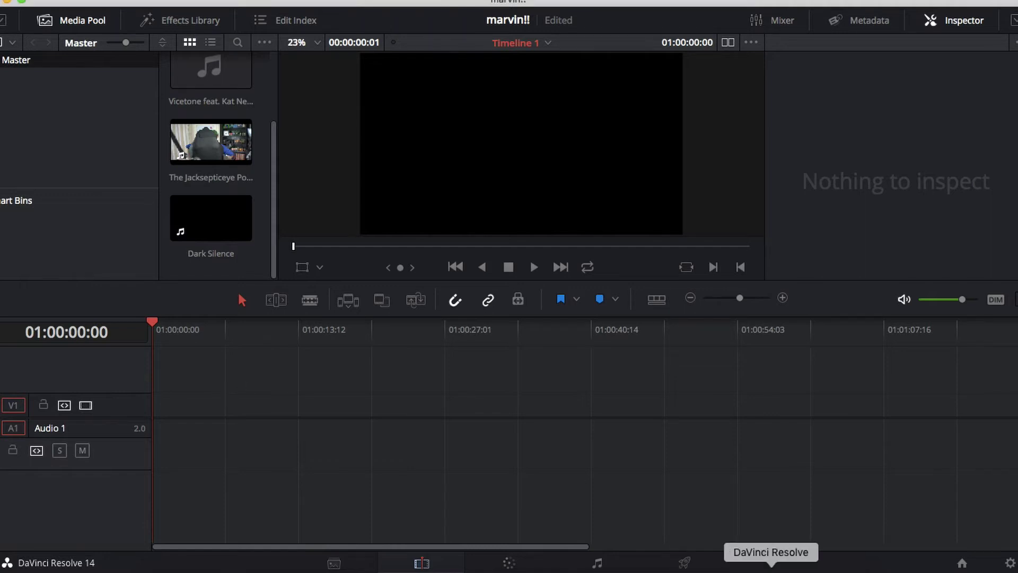
Look through the video transitions, audio transitions and audio effects in the effects library.
click(771, 568)
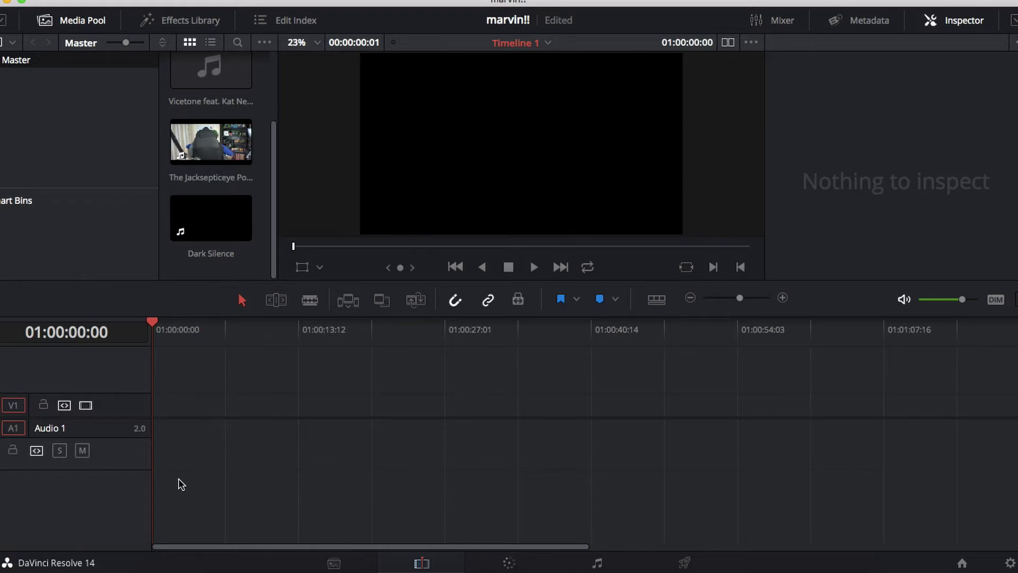
click(180, 20)
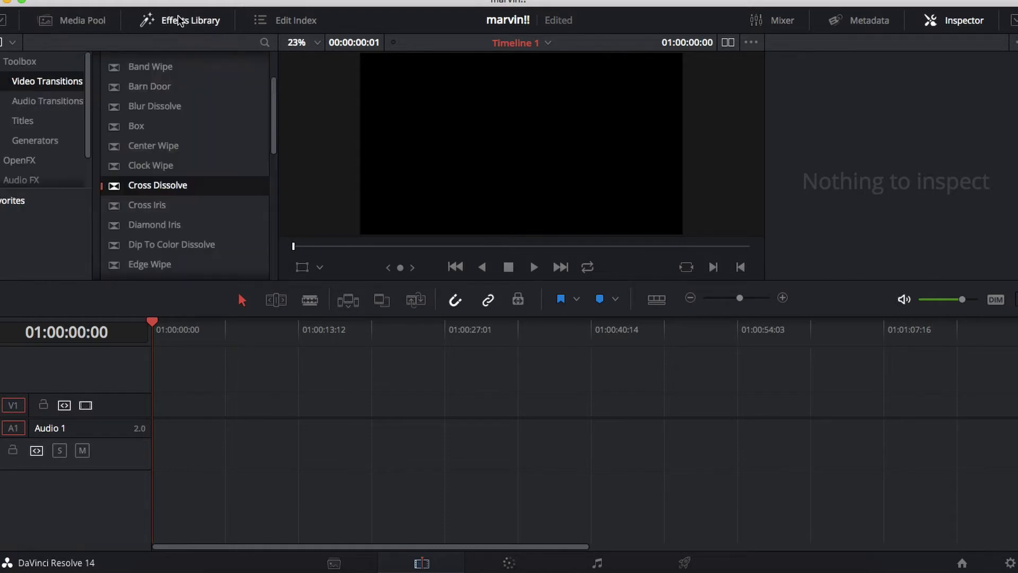
click(74, 102)
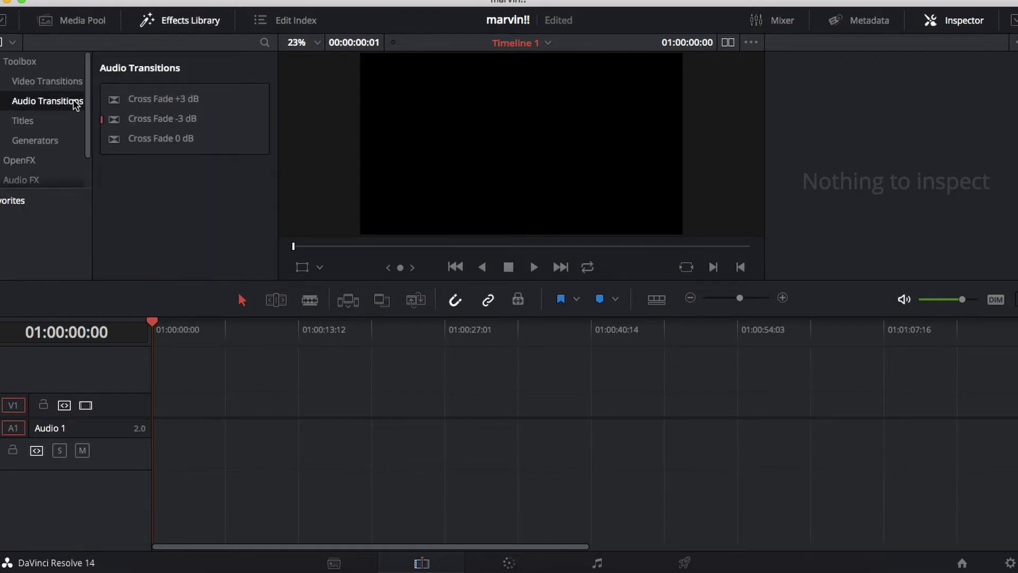
scroll(52, 130, down, 2)
click(41, 147)
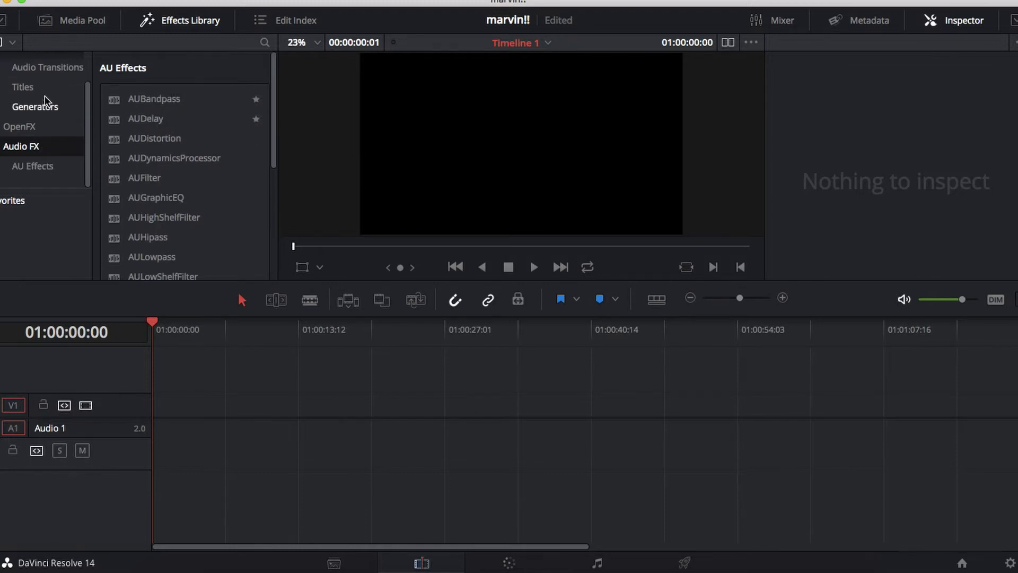
scroll(44, 99, up, 2)
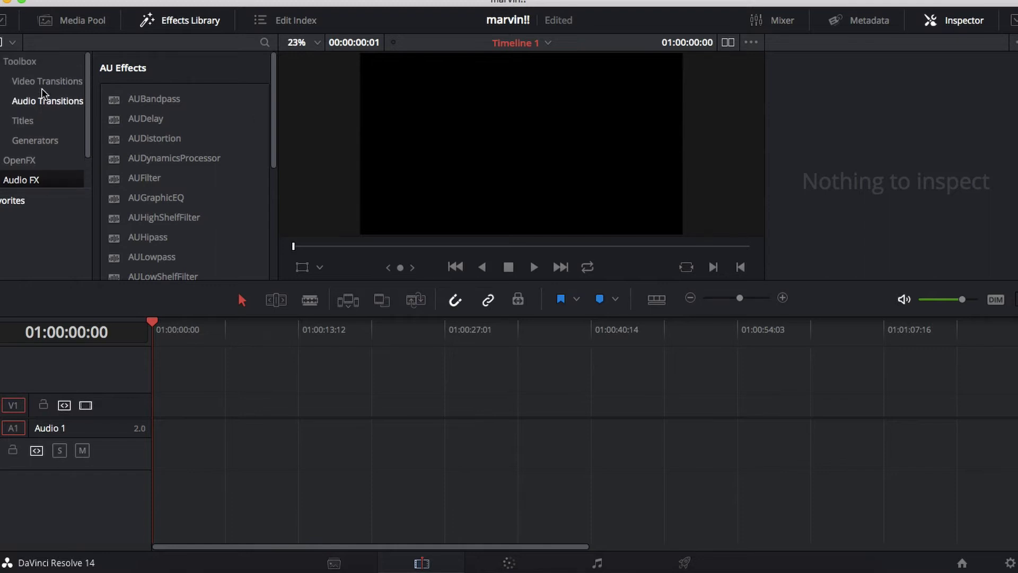
click(42, 86)
scroll(176, 214, up, 2)
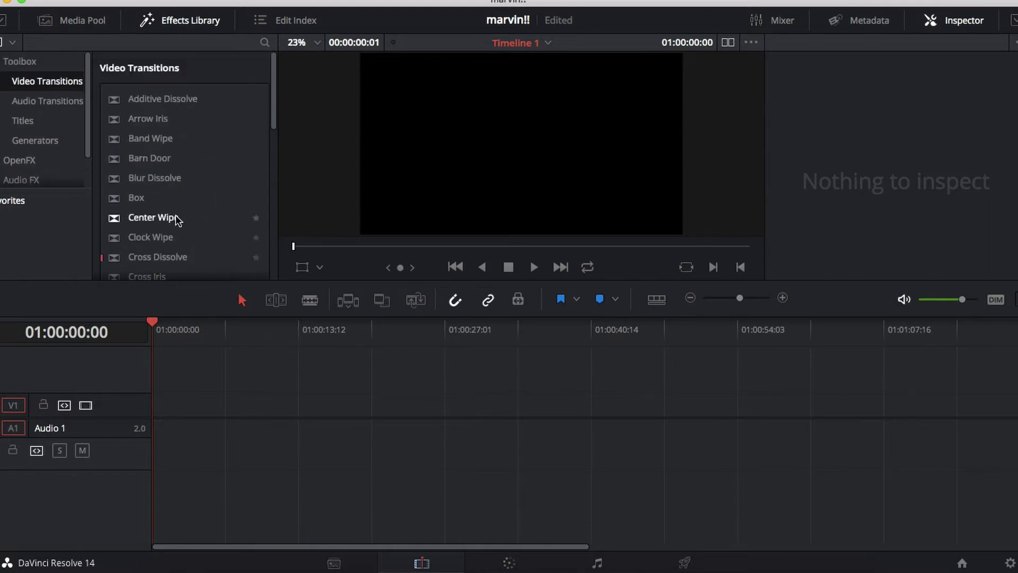
Place the Vicetone feat. Kat Nestel song from the media pool at the start of the Audio 1 track.
click(93, 21)
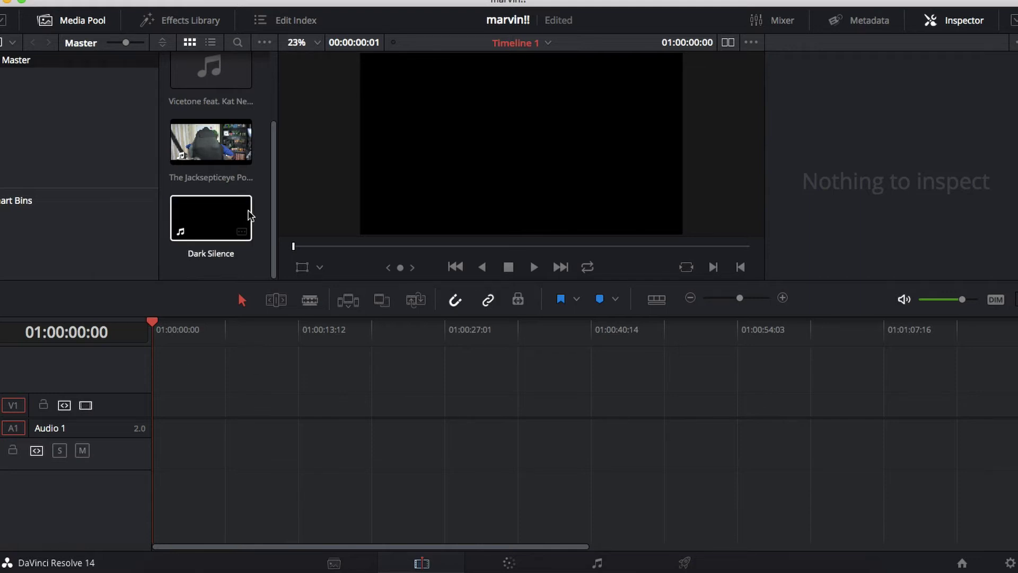
scroll(247, 211, up, 3)
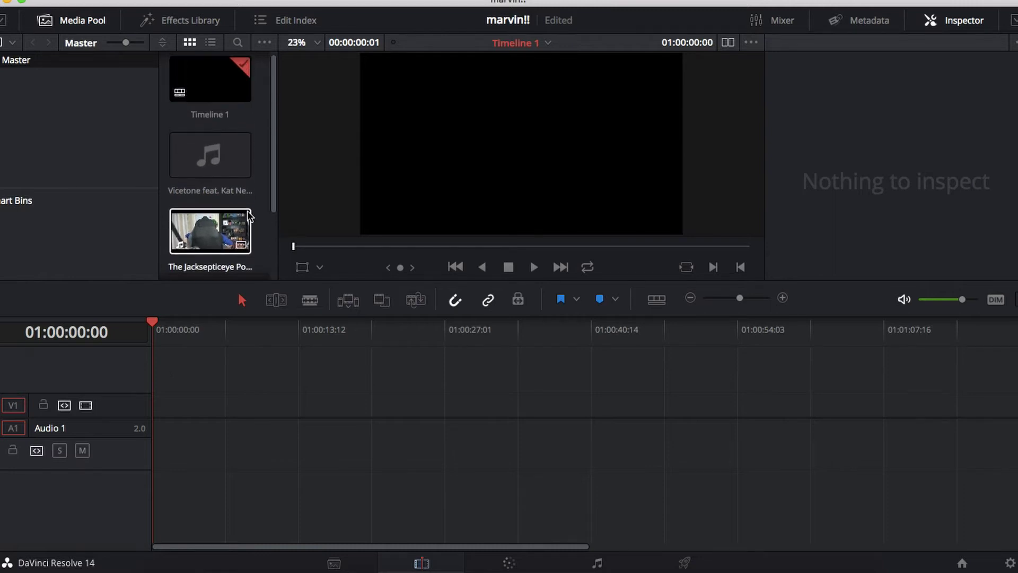
click(211, 166)
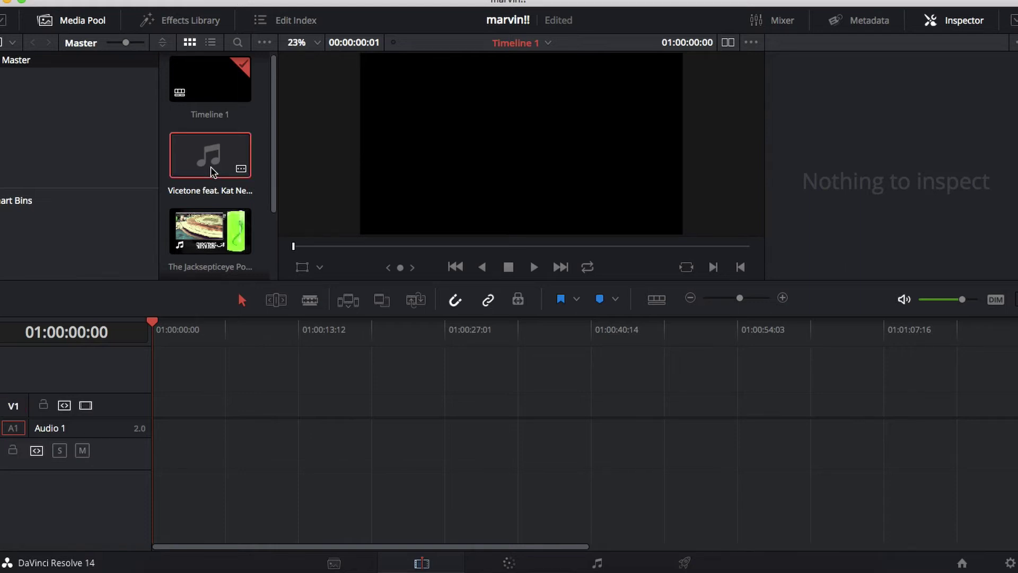
drag(211, 166, 148, 461)
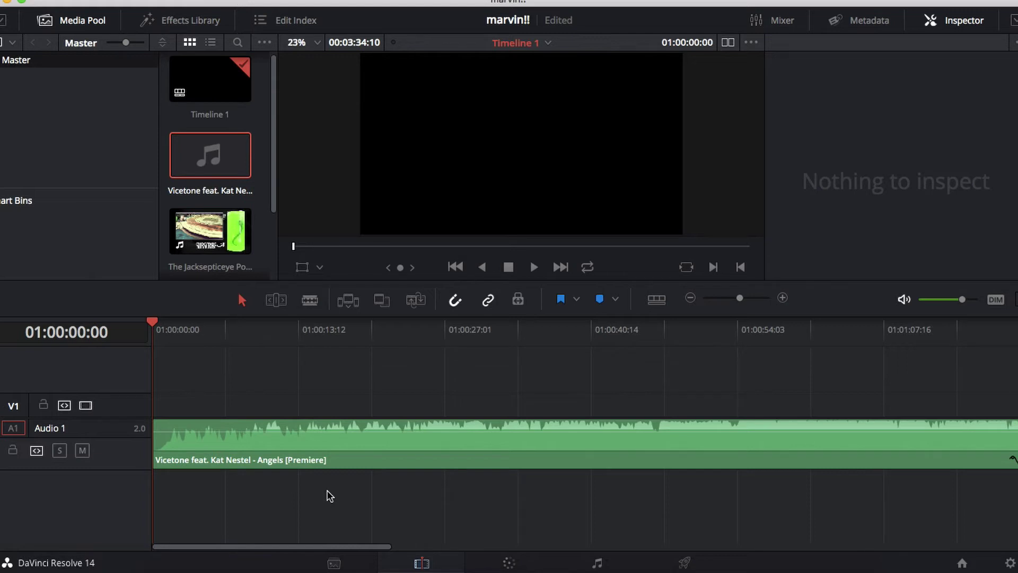
Look over the song clip along the timeline and play back its ending.
scroll(330, 496, right, 5)
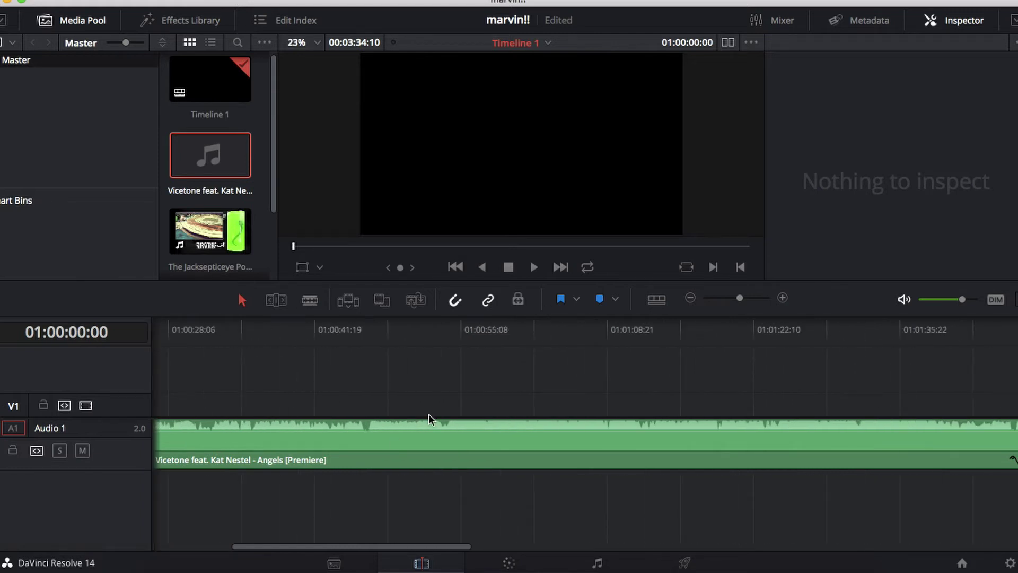
scroll(353, 387, left, 5)
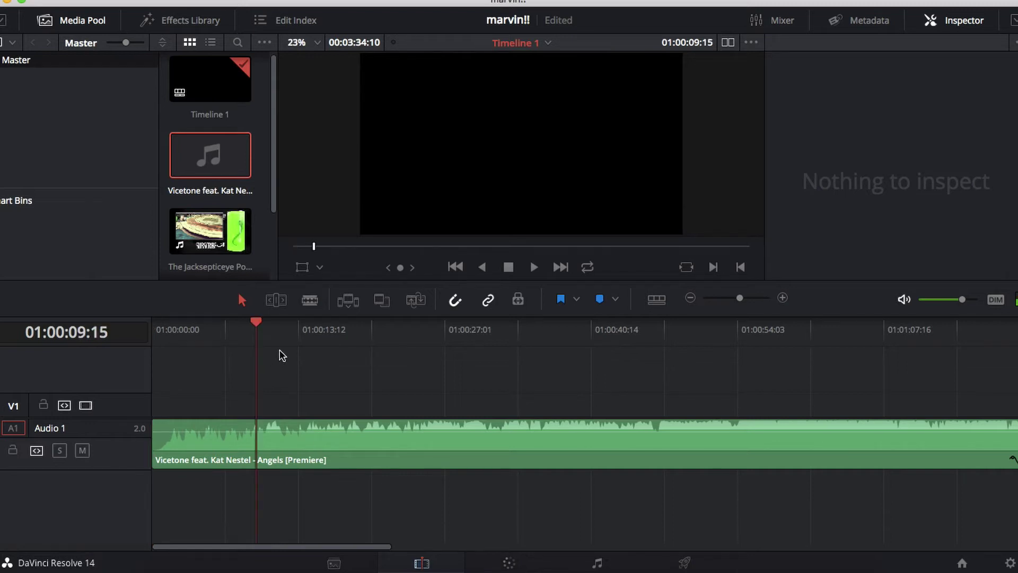
scroll(459, 374, right, 5)
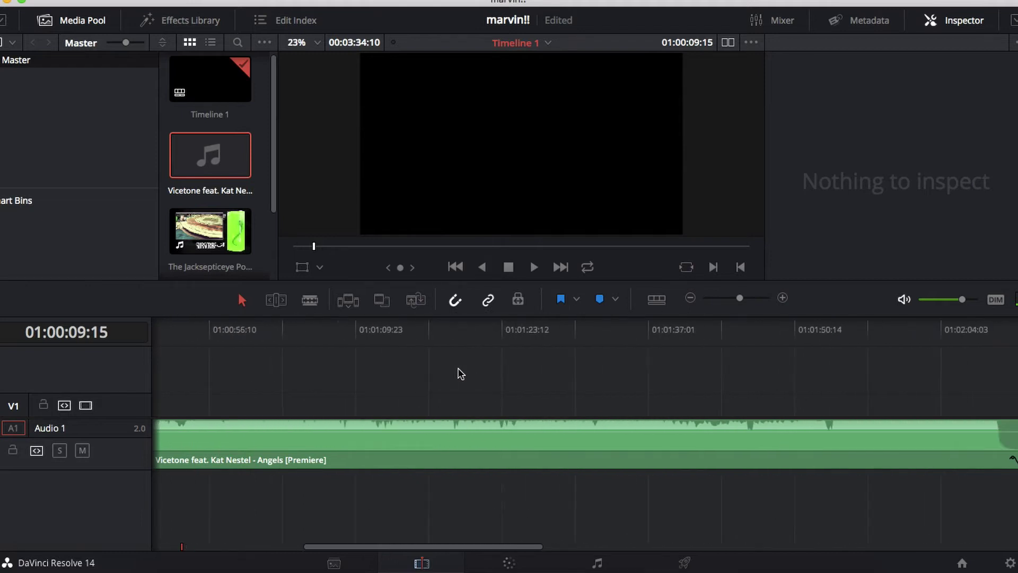
scroll(460, 374, left, 5)
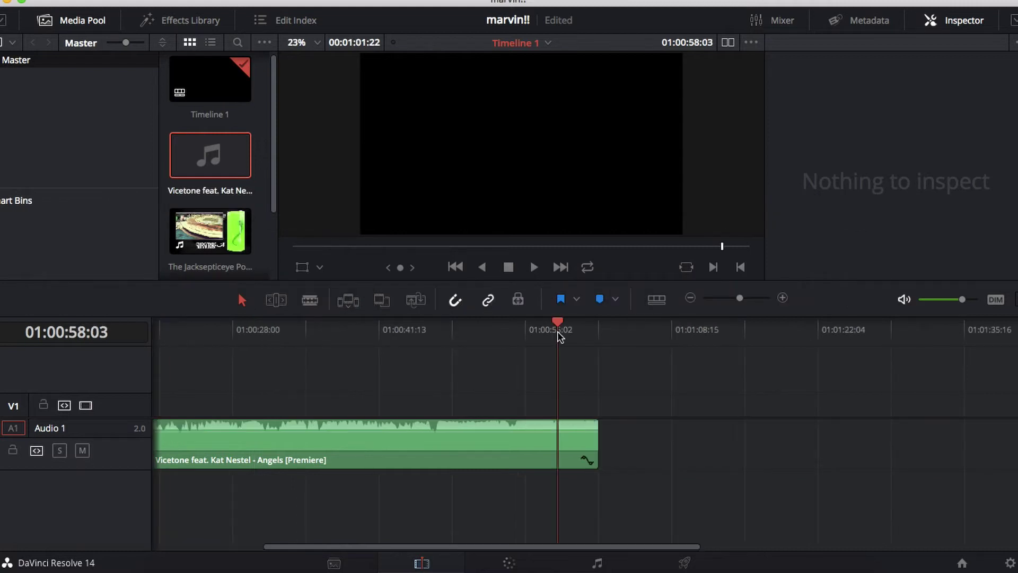
click(308, 305)
click(241, 300)
click(572, 449)
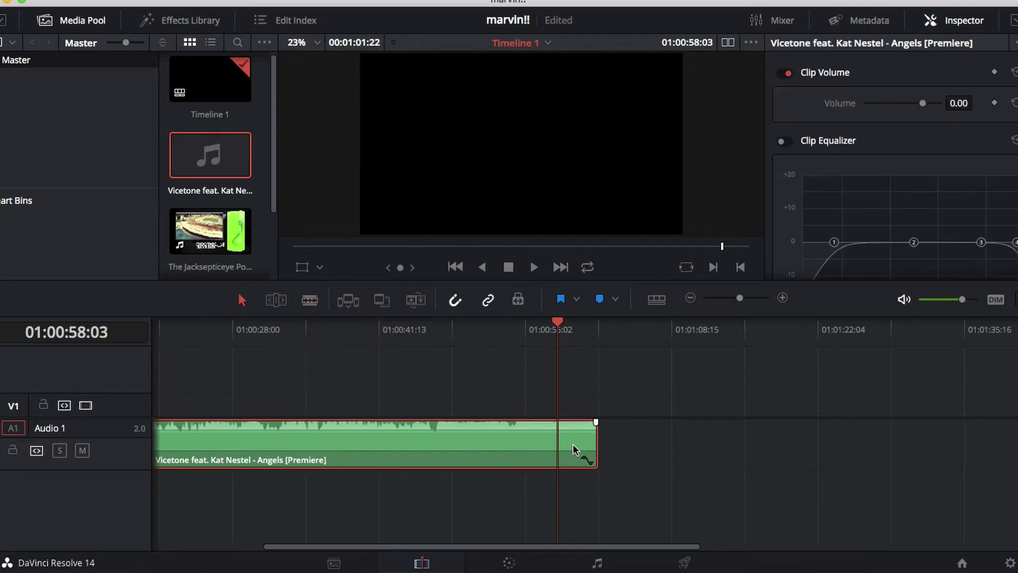
click(611, 405)
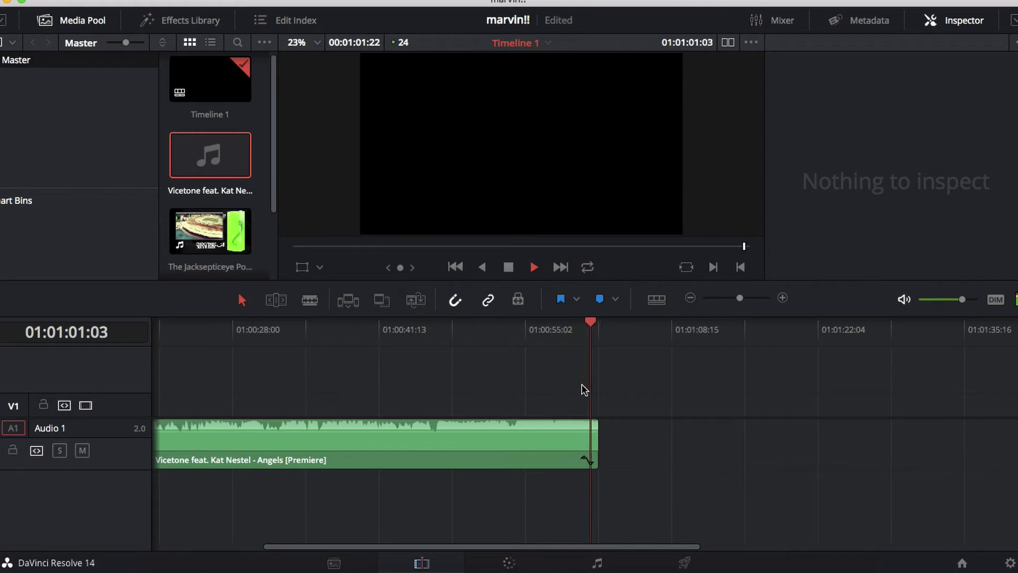
Add a short fade-out at the end of the song clip and play back the ending.
scroll(477, 386, left, 5)
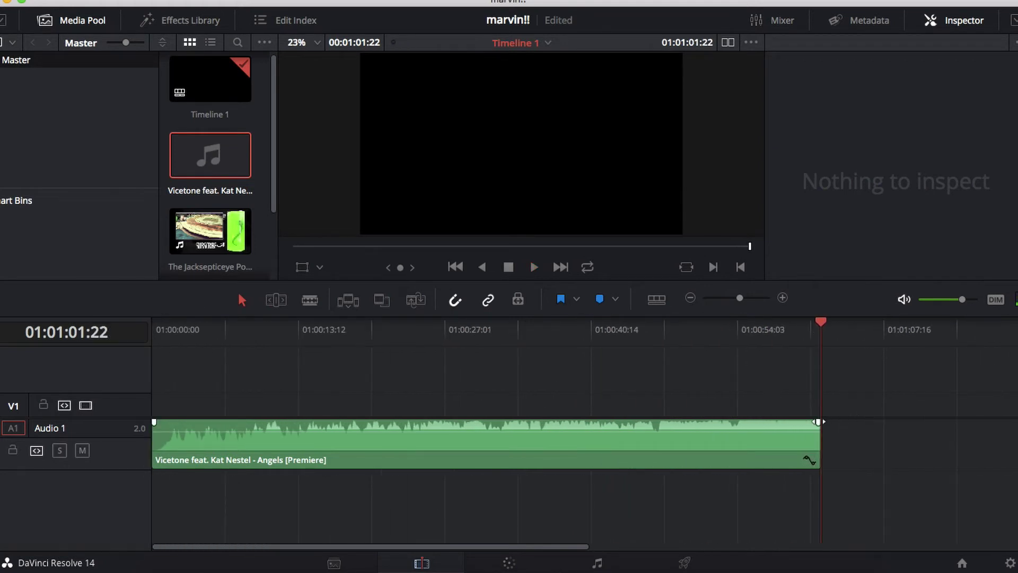
mouse_move(819, 423)
mouse_move(819, 422)
mouse_down()
mouse_move(808, 422)
mouse_move(818, 422)
mouse_up()
click(795, 329)
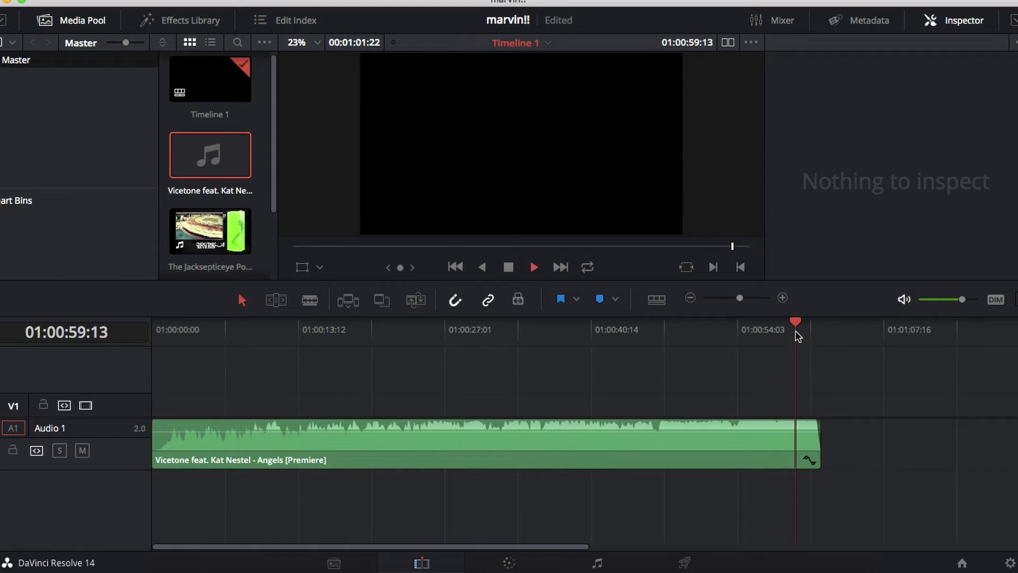
key(space)
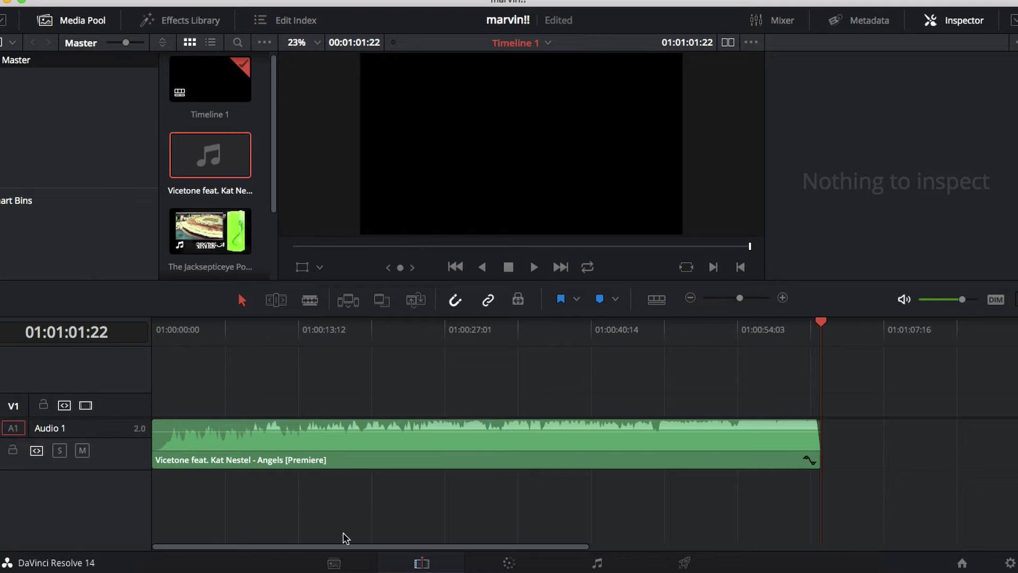
Look through the Media, Color, Fairlight and Deliver pages, including the color curves and render settings, and return to the Edit page.
click(338, 563)
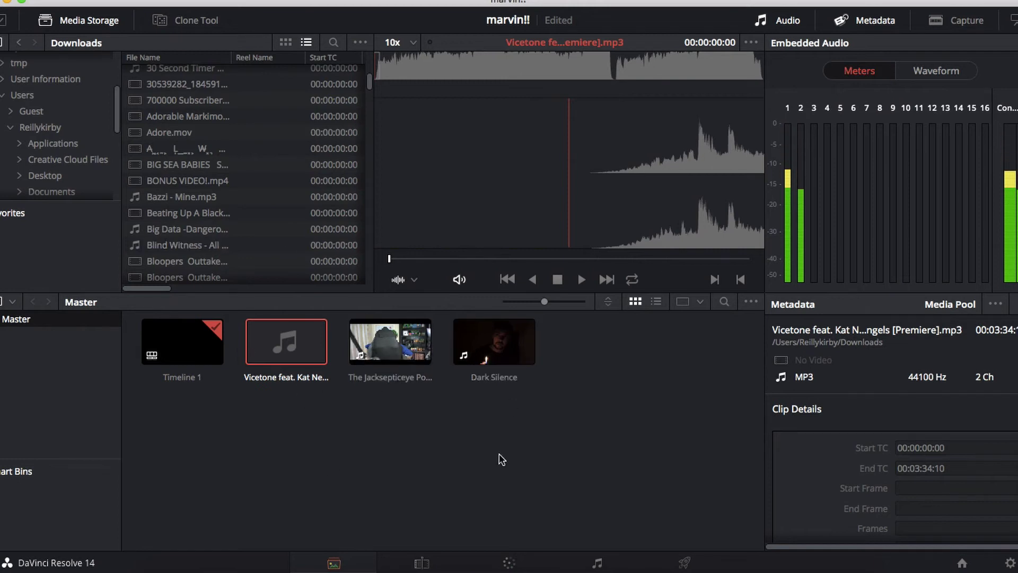
click(421, 563)
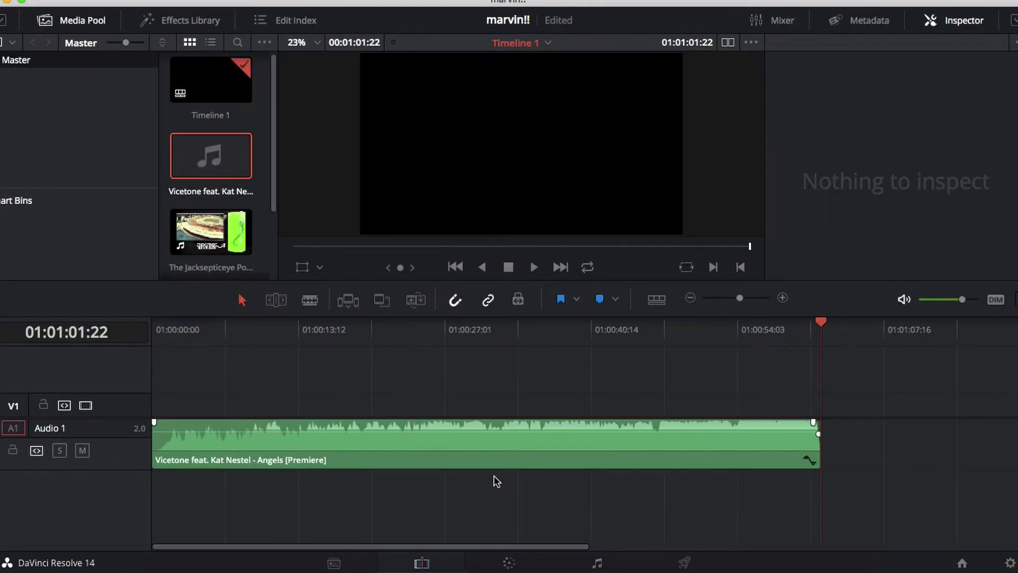
click(515, 564)
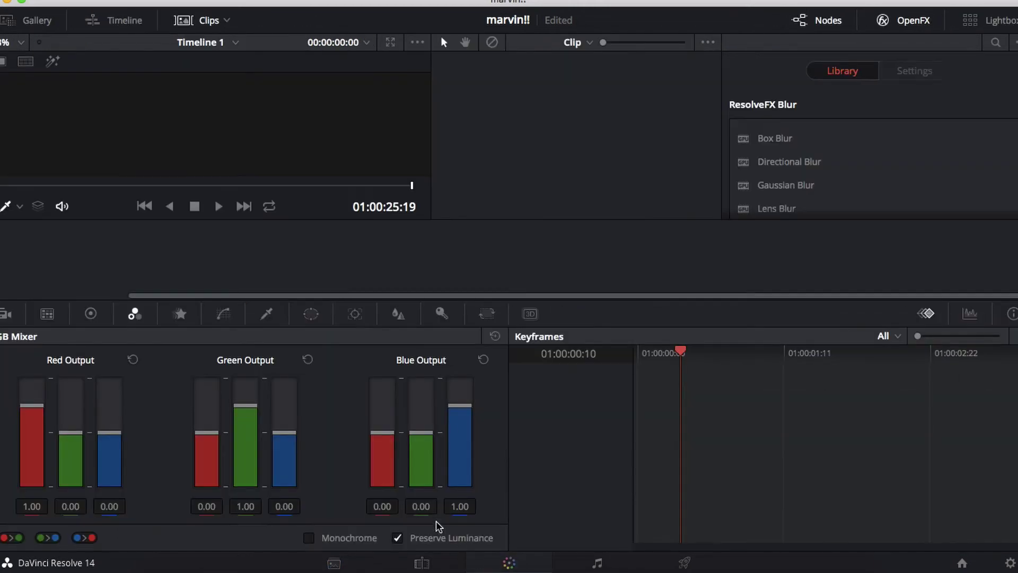
click(216, 317)
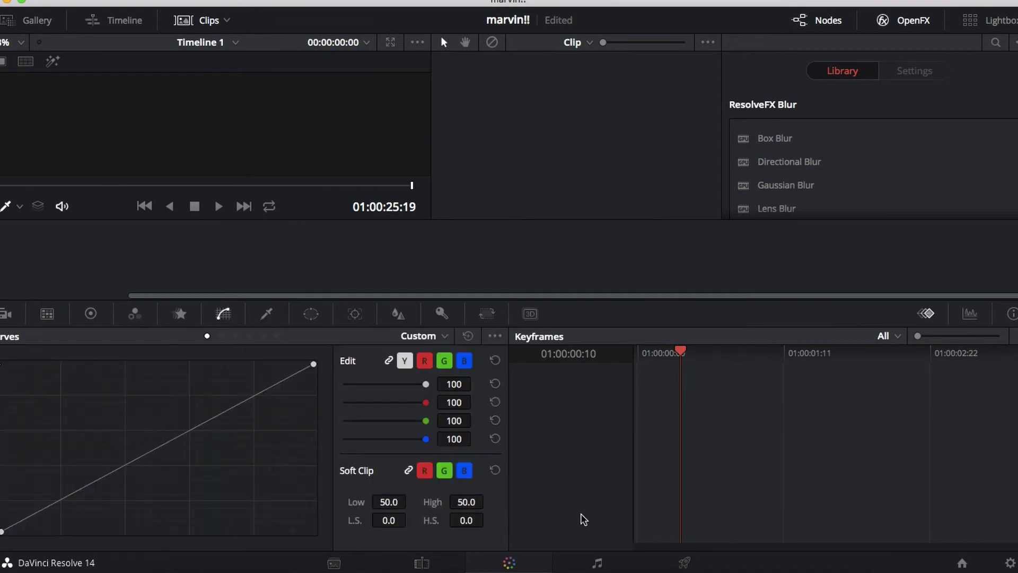
click(596, 561)
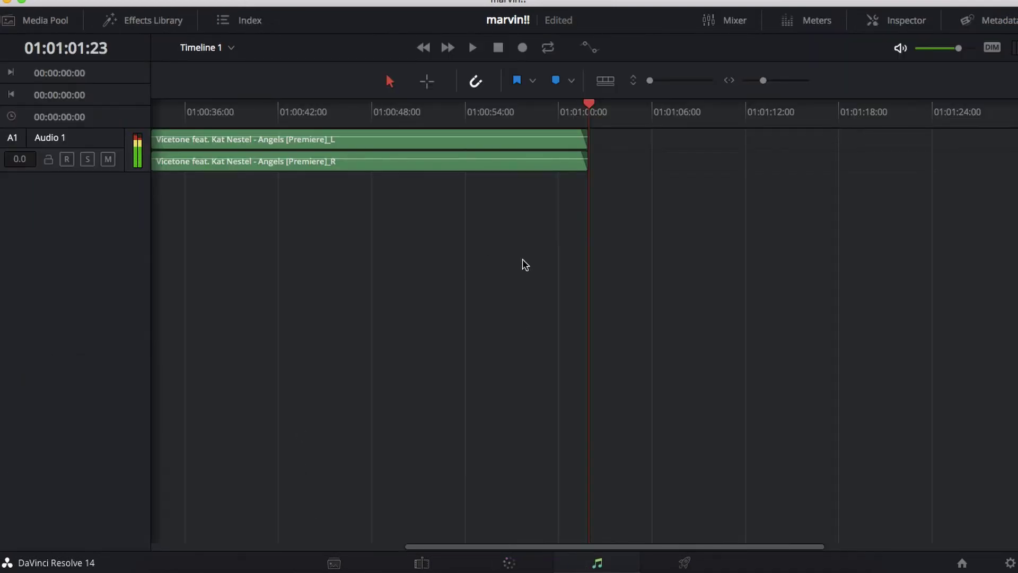
click(693, 560)
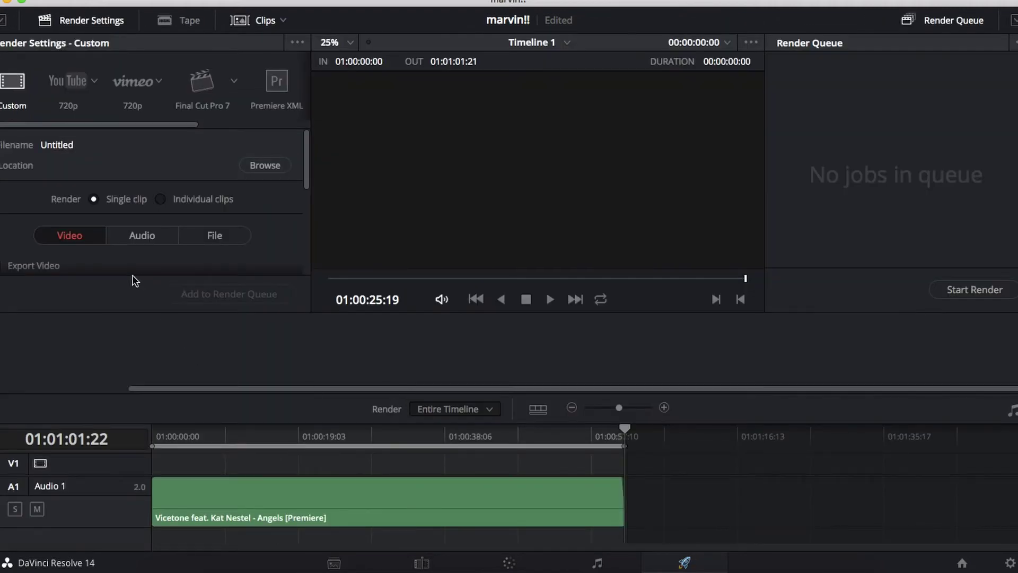
scroll(130, 260, down, 5)
key(shift+4)
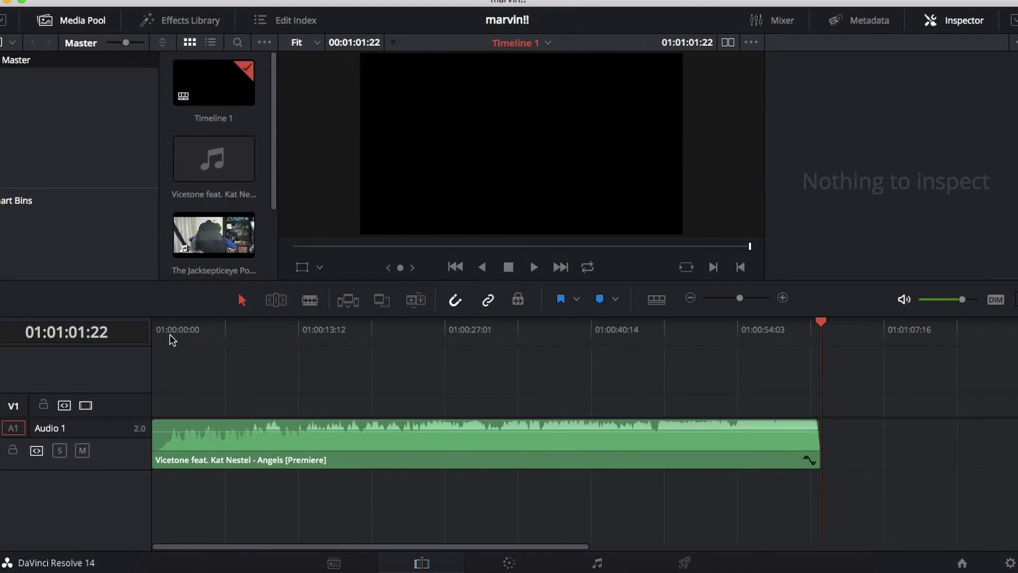
Listen to the song from its start and split the clip at about 01:00:09.
drag(171, 339, 153, 333)
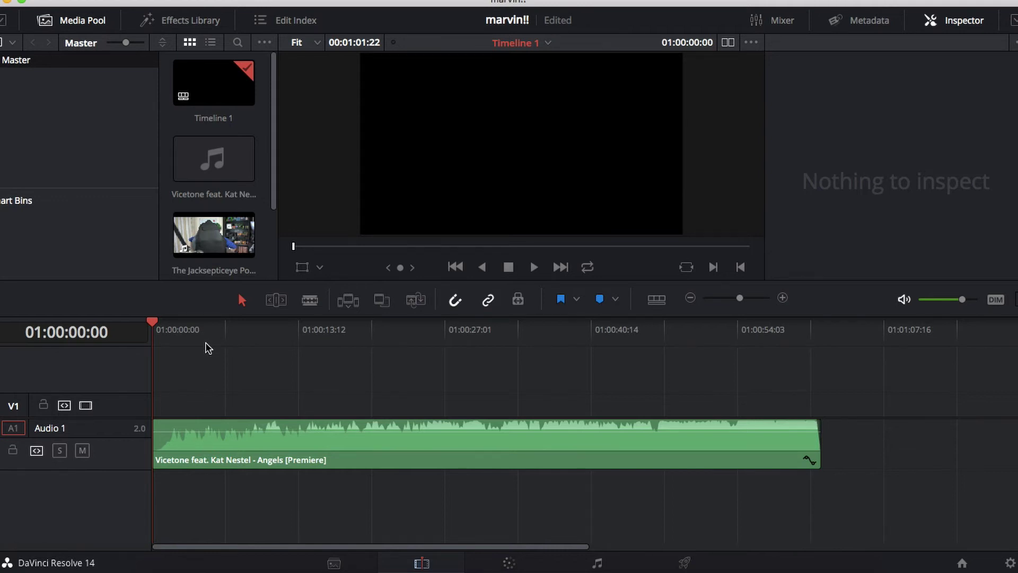
key(space)
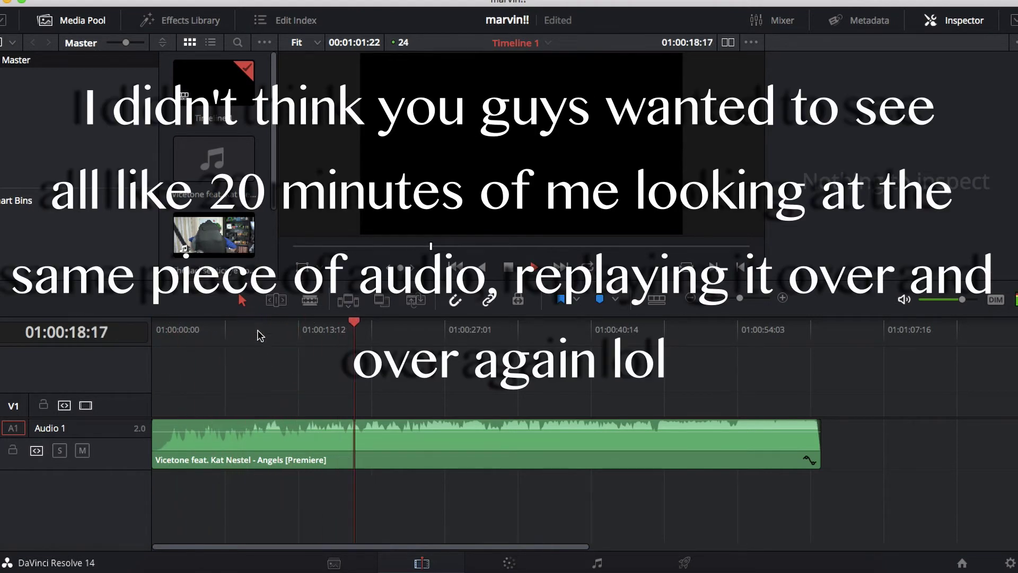
drag(340, 335, 182, 330)
key(space)
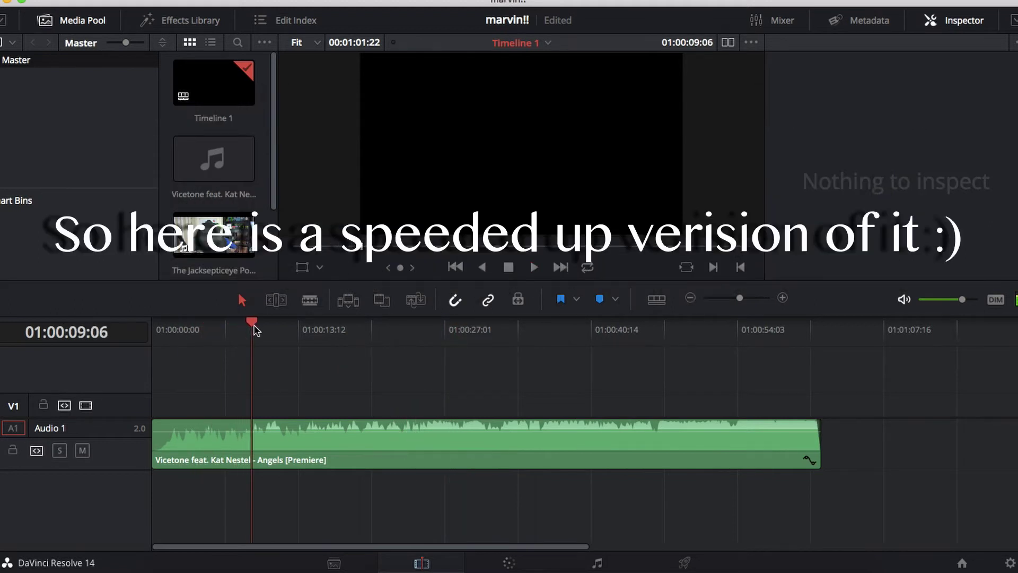
key(super+equal)
key(super+equal)
key(super+equal)
key(b)
click(600, 435)
key(space)
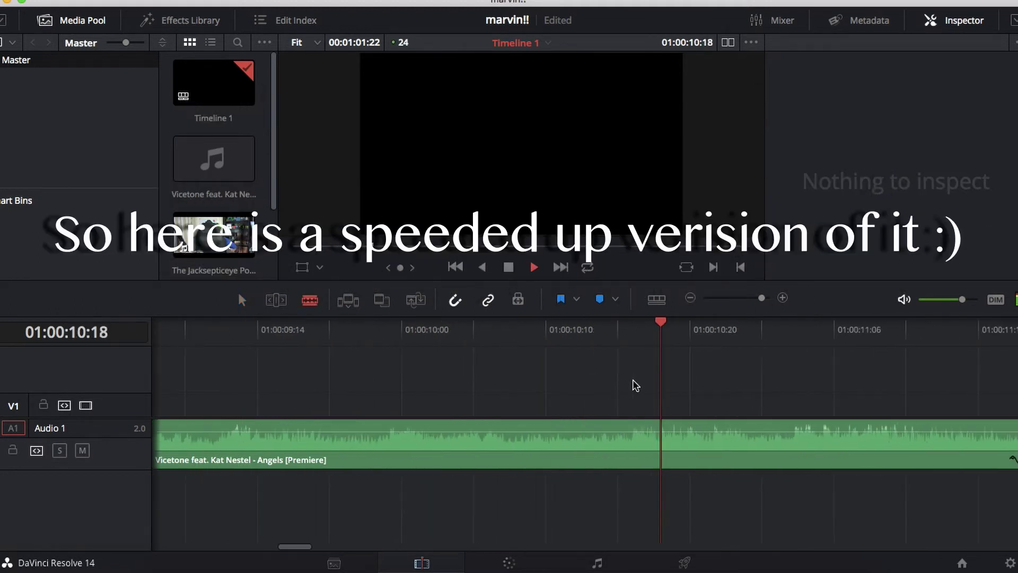
Try to cut out the song section from about 01:00:09 to 01:00:13 and close the gap with the remaining clip.
key(super+minus)
key(super+minus)
key(super+minus)
key(Up)
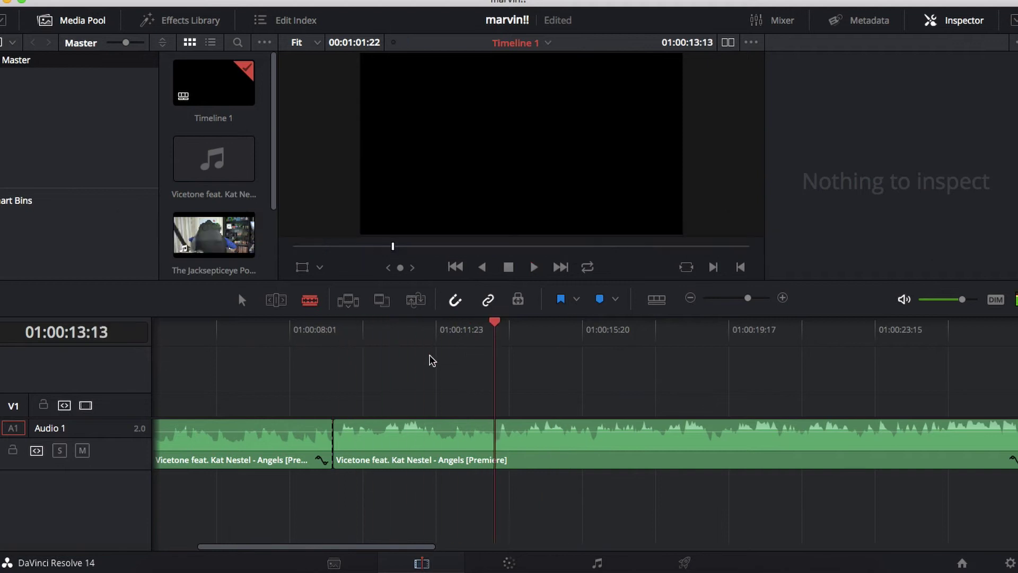
key(space)
click(498, 443)
click(242, 300)
click(413, 442)
key(Delete)
drag(506, 442, 345, 442)
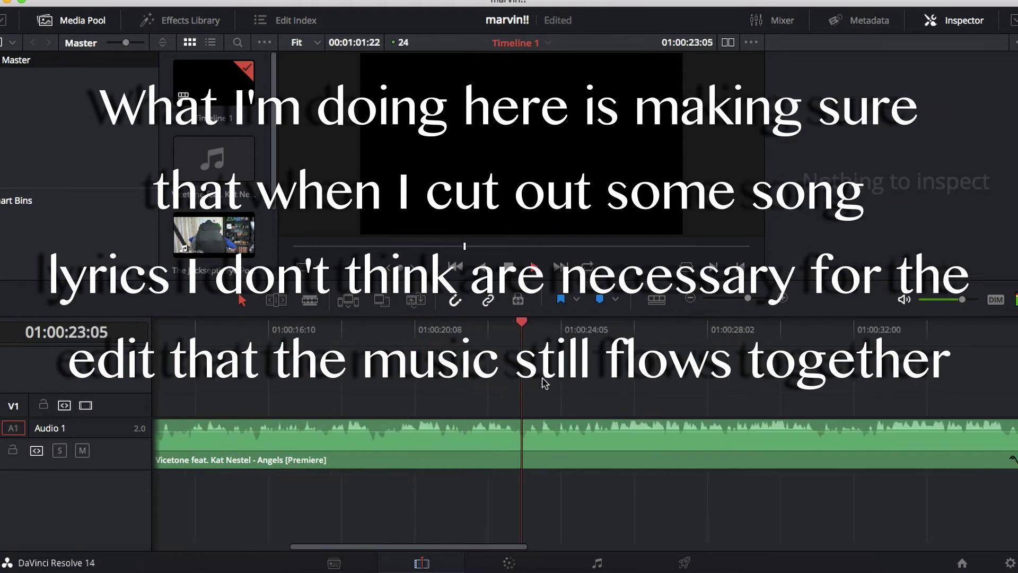
Cut out the song section from about 01:00:24 to 01:00:28 and move the remaining clip back toward the first one.
key(ctrl+b)
key(ctrl+b)
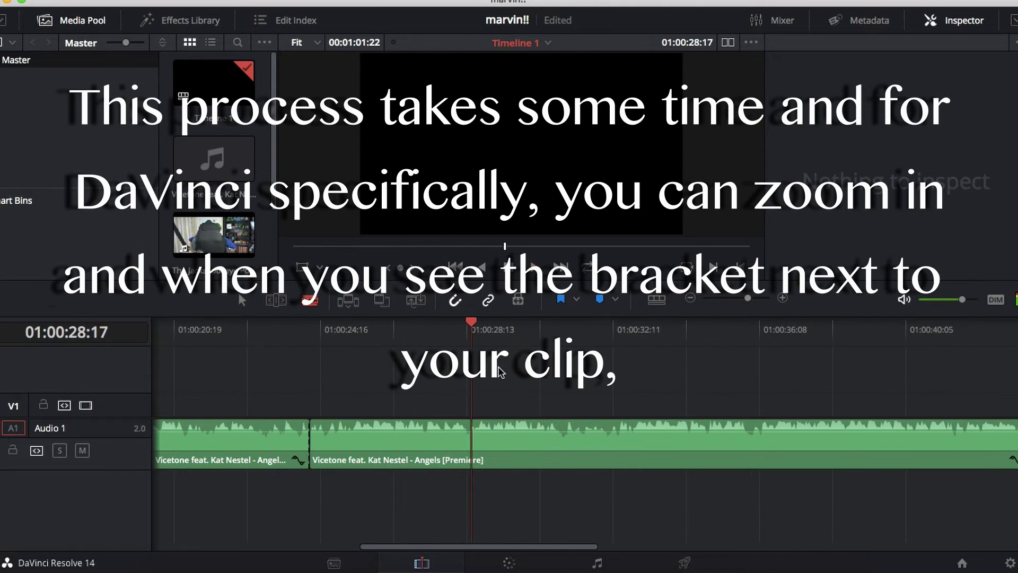
key(Delete)
click(249, 328)
drag(491, 452, 343, 445)
click(281, 329)
click(230, 330)
click(327, 381)
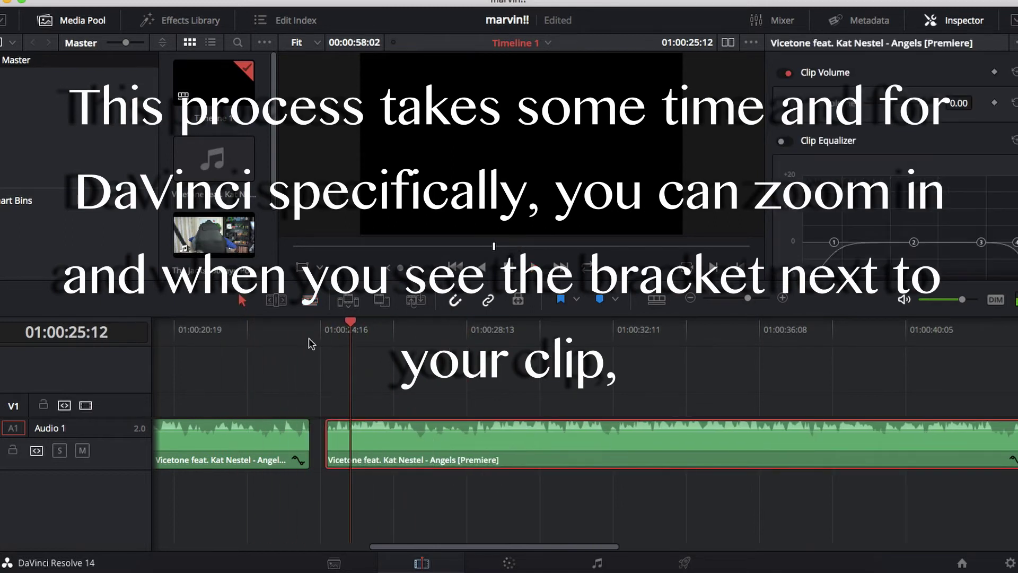
Extend the start of the second song clip back to meet the end of the first clip and play across the join.
click(308, 338)
key(super+equal)
key(super+equal)
click(525, 336)
click(524, 337)
drag(631, 424, 591, 424)
click(546, 333)
key(space)
click(546, 333)
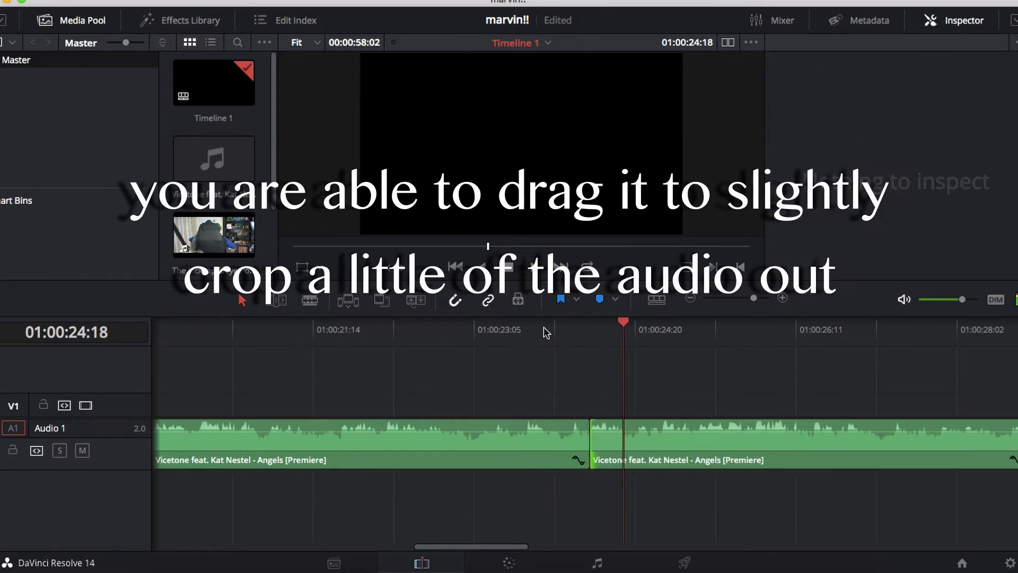
Trim about eight frames off the start of the second song clip and close the gap with the first clip.
click(594, 435)
click(536, 339)
click(601, 334)
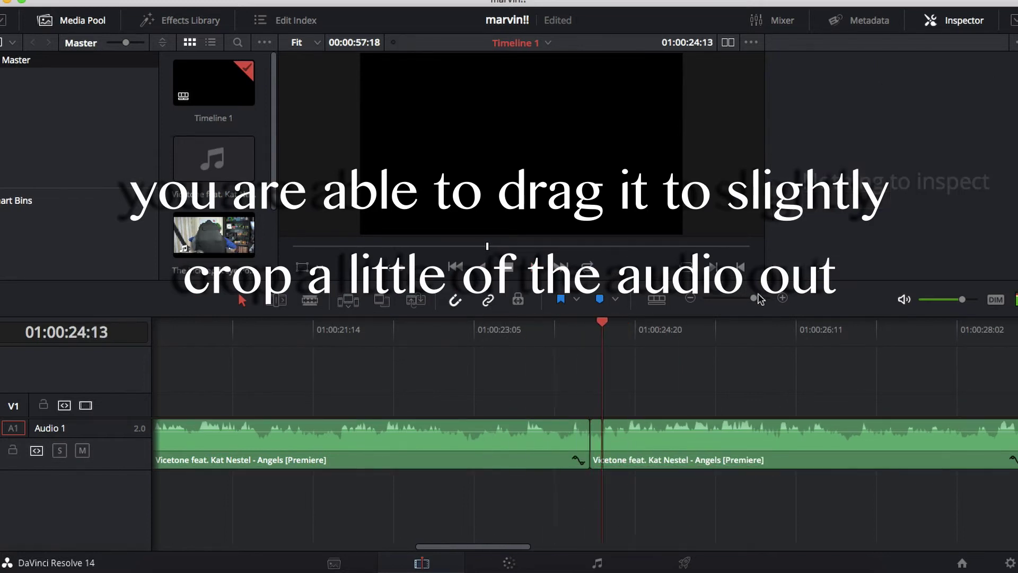
key(super+equal)
key(super+equal)
key(super+equal)
click(503, 340)
drag(503, 440, 532, 440)
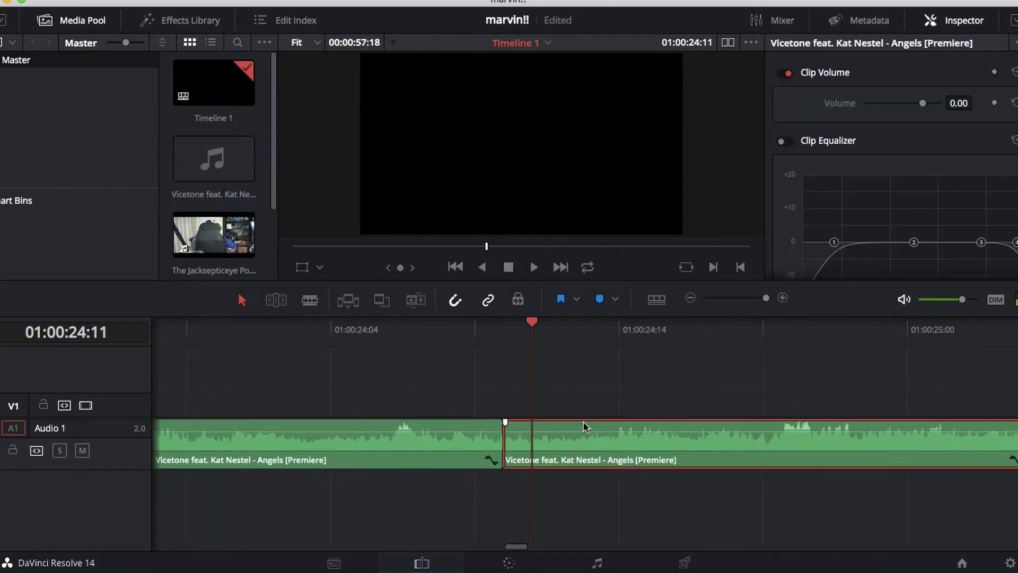
Play repeatedly across the join between the two song clips to check how the audio flows.
click(418, 326)
key(space)
key(space)
click(309, 328)
key(space)
drag(765, 298, 740, 298)
click(312, 328)
click(436, 328)
click(395, 329)
click(456, 376)
click(388, 332)
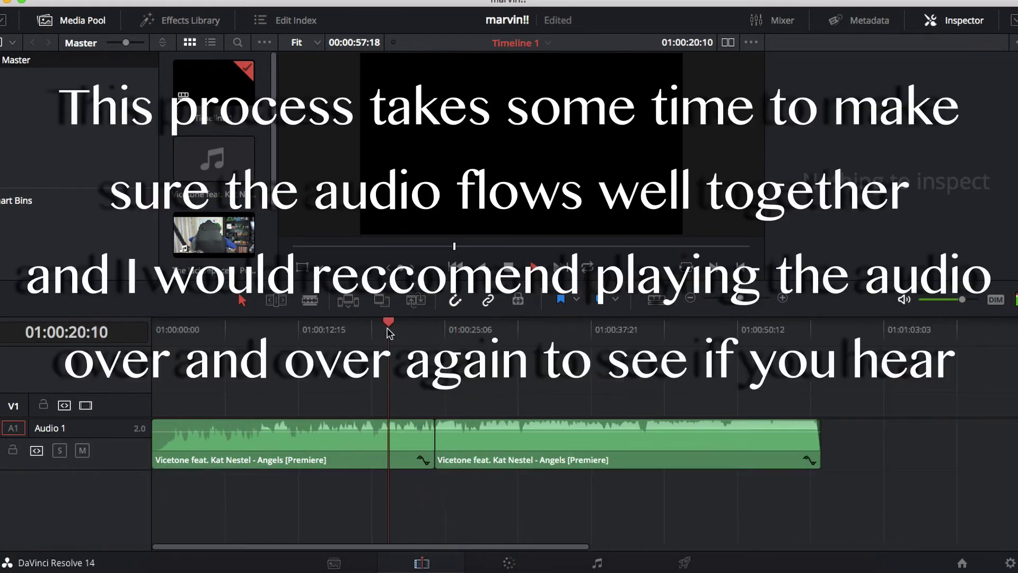
click(432, 331)
key(shift+z)
key(space)
click(291, 329)
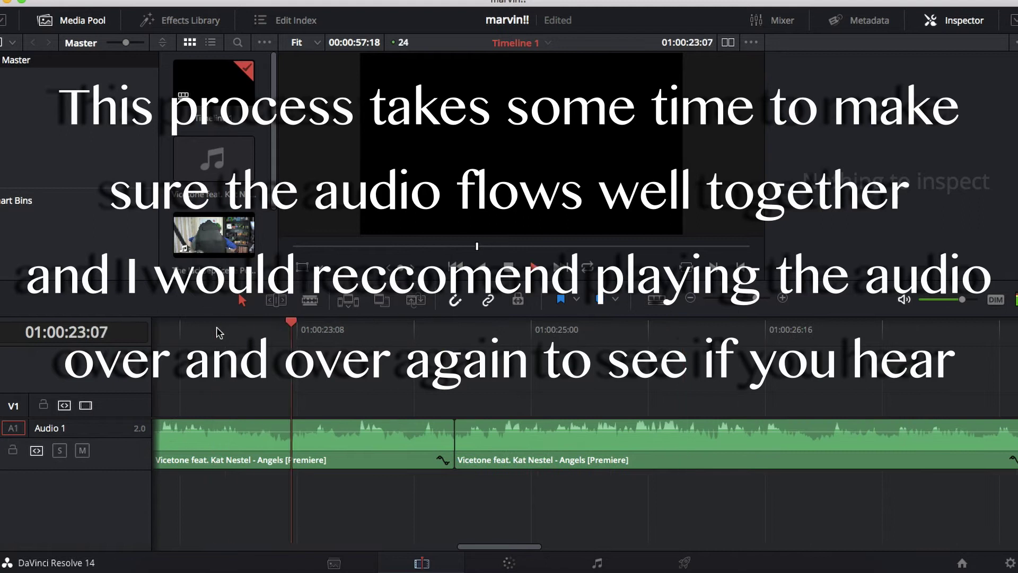
Lengthen the first song clip to about 01:00:24:16, shift the second clip along, and play across the join.
click(472, 329)
click(654, 328)
click(408, 329)
click(361, 329)
click(444, 329)
mouse_move(482, 429)
mouse_down()
mouse_move(504, 429)
mouse_move(456, 444)
mouse_move(386, 444)
mouse_move(527, 448)
mouse_move(470, 455)
mouse_move(518, 448)
mouse_move(487, 448)
mouse_up()
click(451, 424)
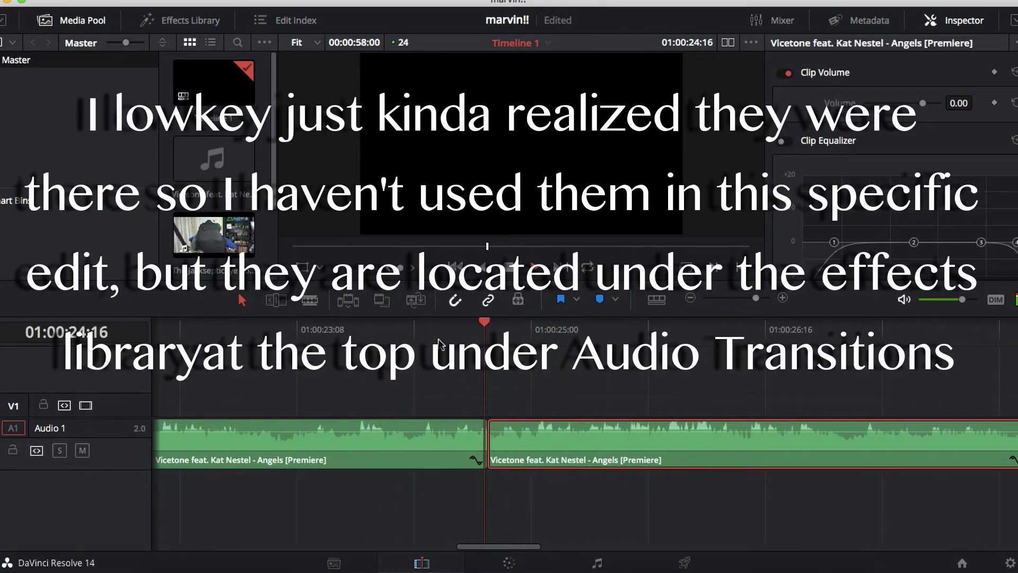
click(326, 340)
key(space)
Extend the end of the first song clip to about 01:00:24:17 so it meets the second clip.
drag(755, 298, 765, 298)
click(252, 340)
key(Right)
drag(311, 455, 320, 455)
drag(254, 446, 267, 445)
click(200, 341)
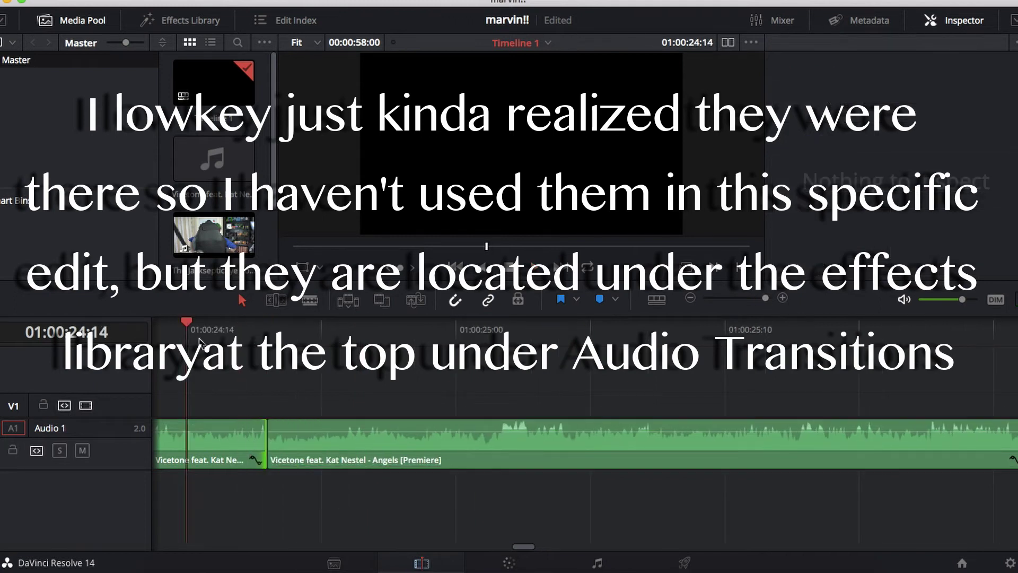
drag(765, 298, 761, 299)
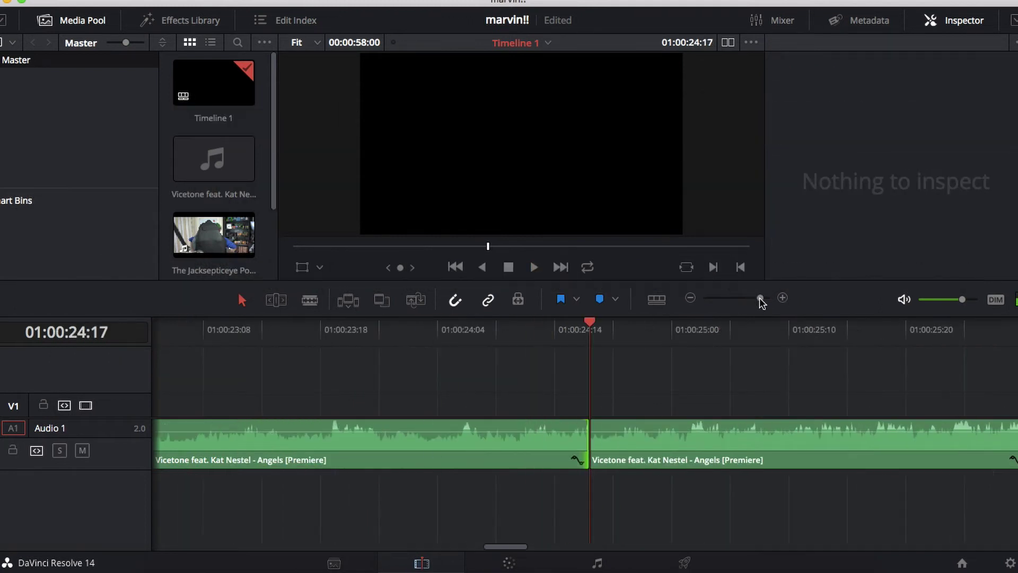
Move the second song clip about two frames later, extend the first clip to meet it, and play across the join.
key(Right)
click(632, 441)
drag(589, 445, 612, 445)
click(351, 326)
key(space)
click(598, 338)
key(Right)
key(space)
click(482, 333)
key(space)
Cut out the section from the start of the second clip to about 01:00:28:14 and move the remaining clip back to the first one.
drag(760, 298, 741, 298)
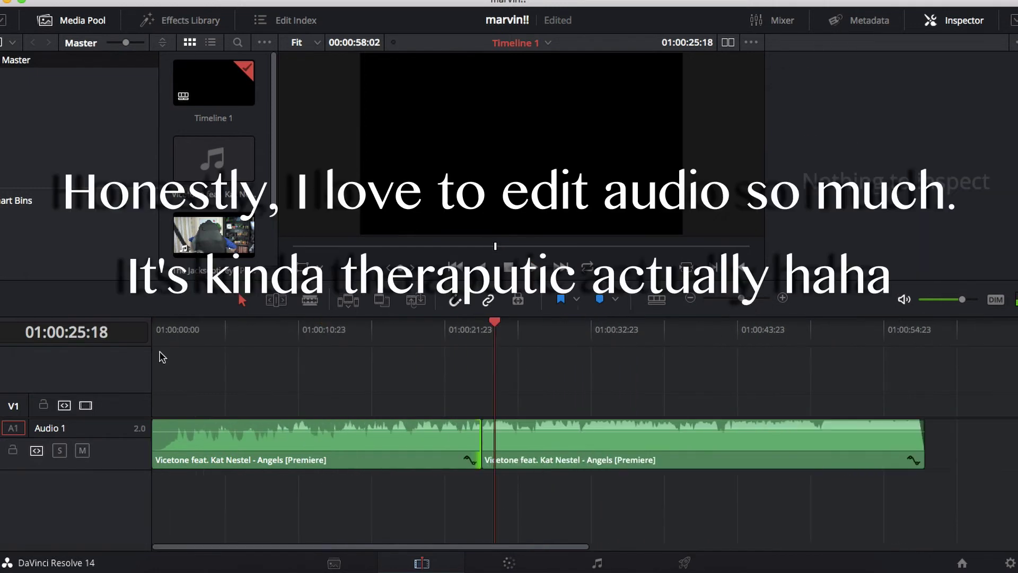
click(287, 329)
key(space)
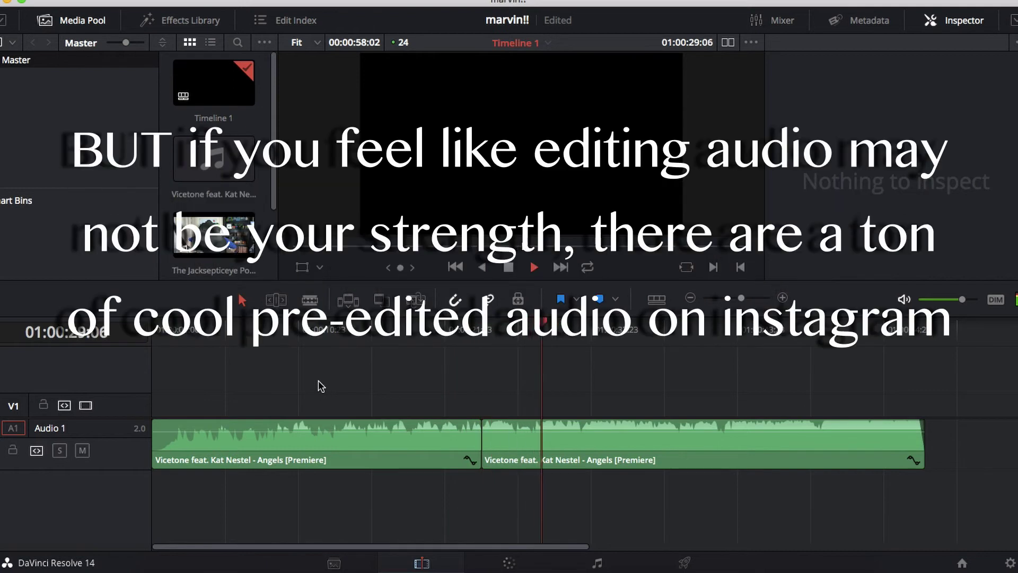
click(455, 333)
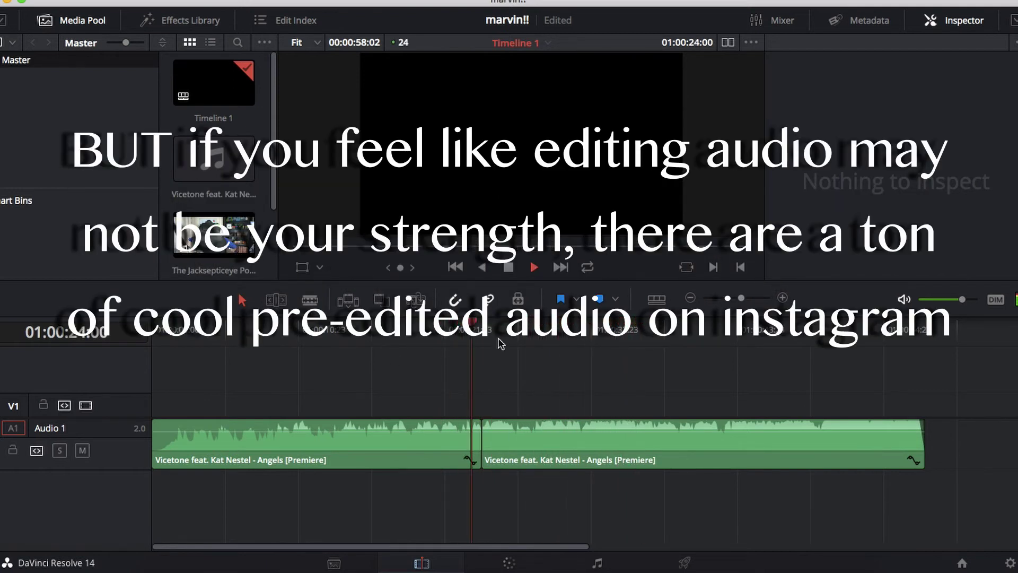
click(531, 446)
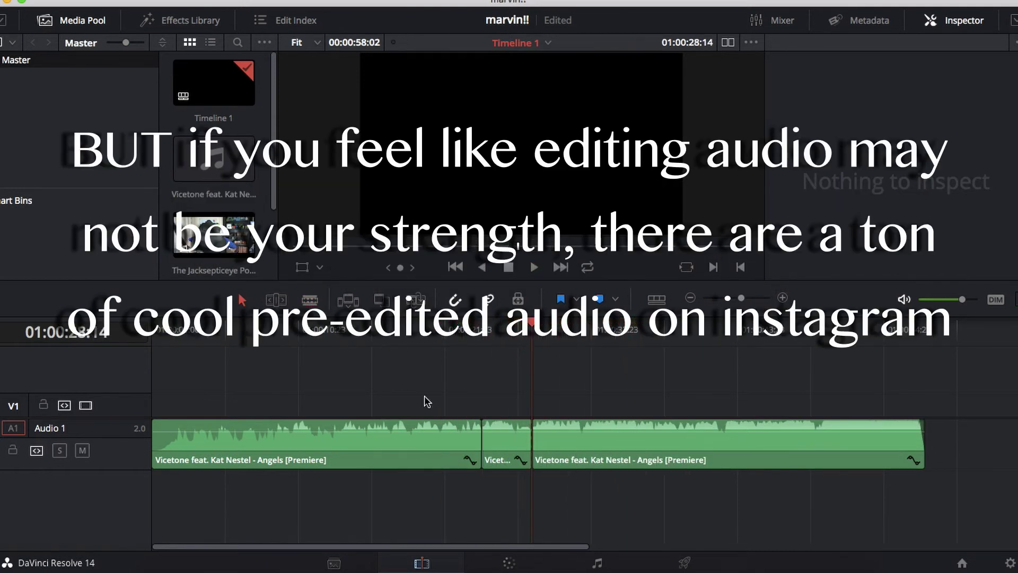
click(241, 301)
click(506, 446)
key(BackSpace)
drag(560, 449, 510, 449)
Adjust the start of the second song clip against the first clip's end and play across the new join.
click(443, 330)
key(space)
click(527, 385)
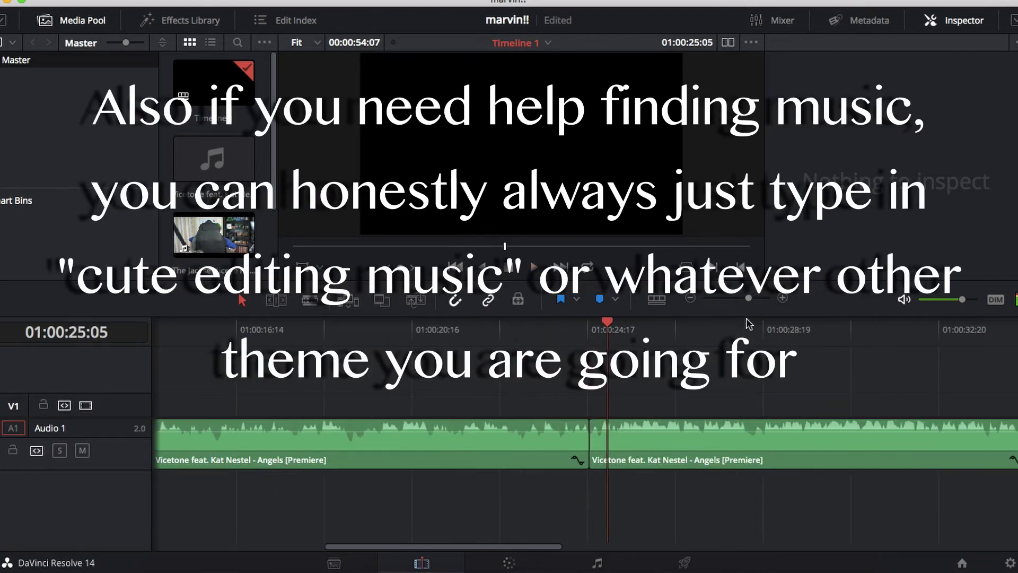
drag(748, 299, 757, 298)
click(524, 339)
drag(527, 443, 518, 442)
key(space)
click(370, 342)
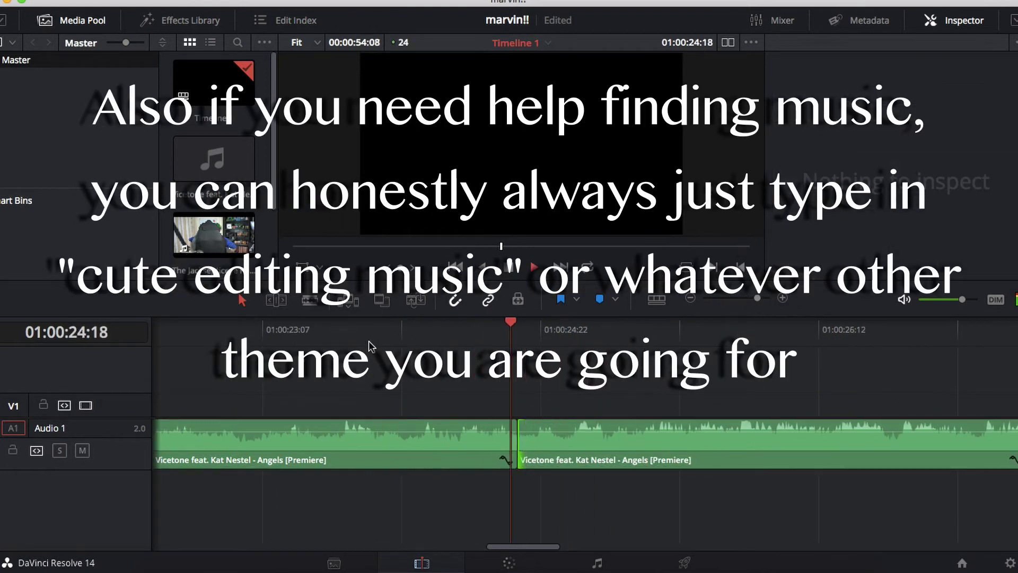
key(XF86AudioLowerVolume)
drag(757, 298, 743, 298)
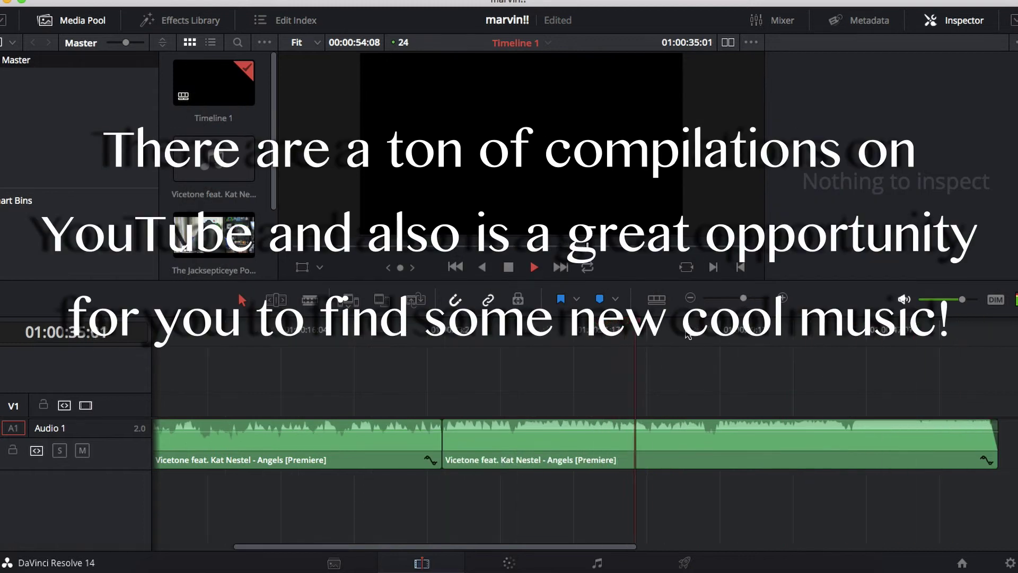
Cut out the song section from about 01:00:35:22 to 01:00:39:10, move the remaining clip back, and play across the join.
key(super+equal)
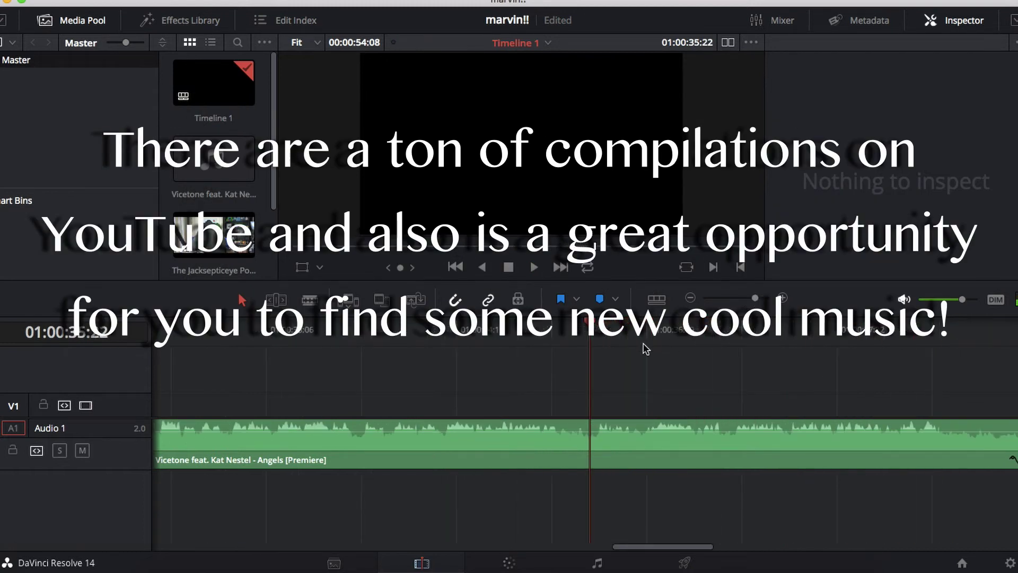
key(b)
click(637, 443)
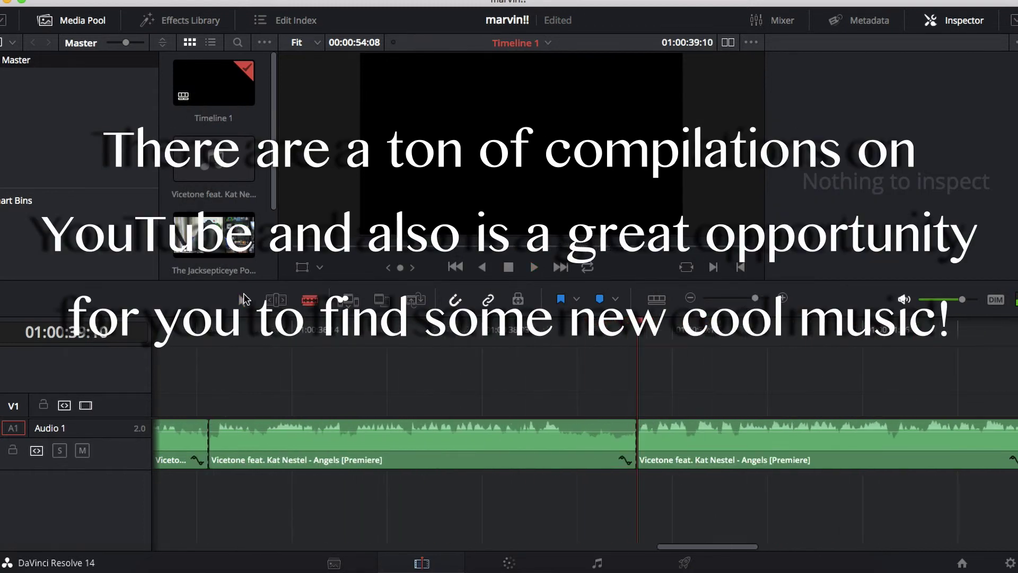
key(a)
click(605, 444)
key(BackSpace)
drag(659, 443, 237, 446)
scroll(244, 443, left, 10)
click(319, 324)
key(space)
drag(755, 297, 742, 297)
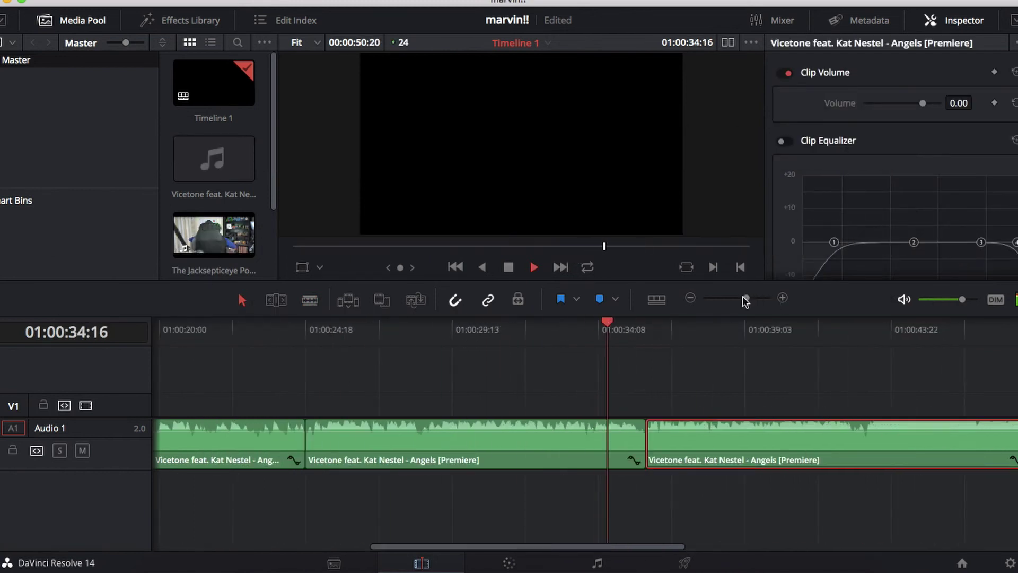
Cut out the end of the middle song clip from about 01:00:32 to 01:00:36 and move the last clip back to close the gap.
click(694, 378)
click(325, 329)
scroll(287, 347, left, 3)
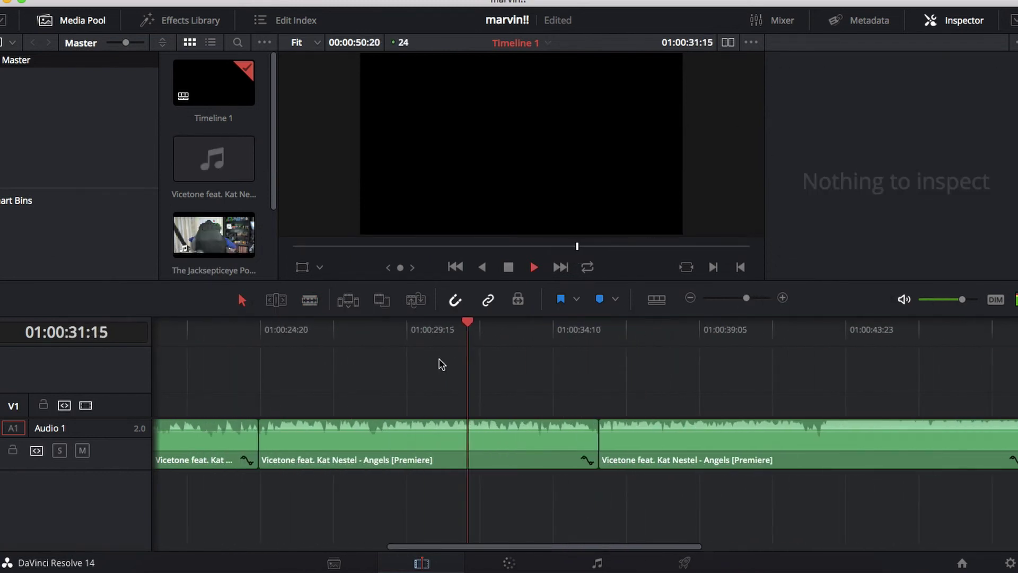
key(space)
key(b)
click(478, 441)
key(a)
click(538, 450)
key(BackSpace)
drag(631, 446, 510, 446)
Refine the join between the middle and last song clips near 01:00:32, leaving no gap, and play across it.
key(space)
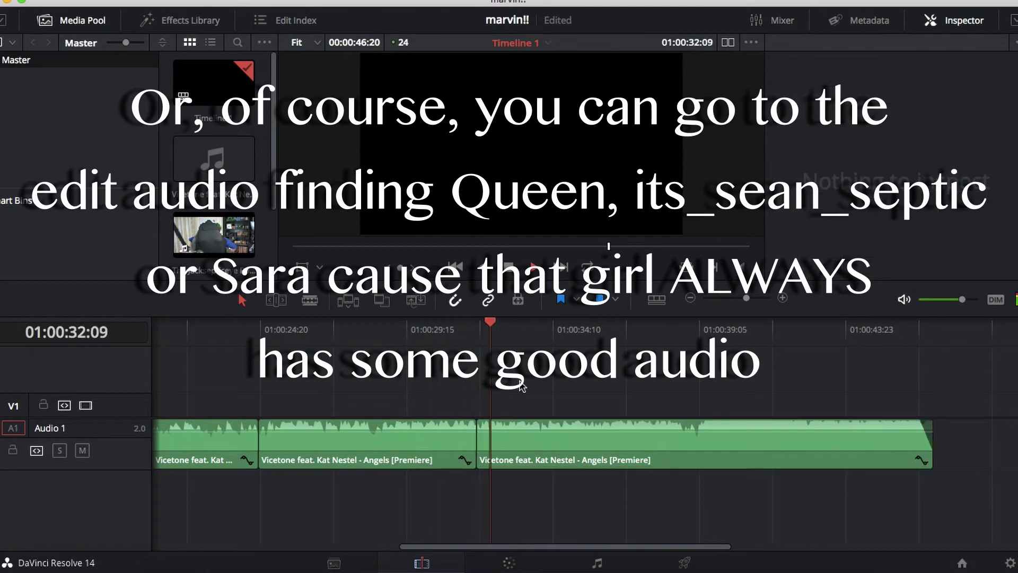
key(super+equal)
key(super+equal)
key(space)
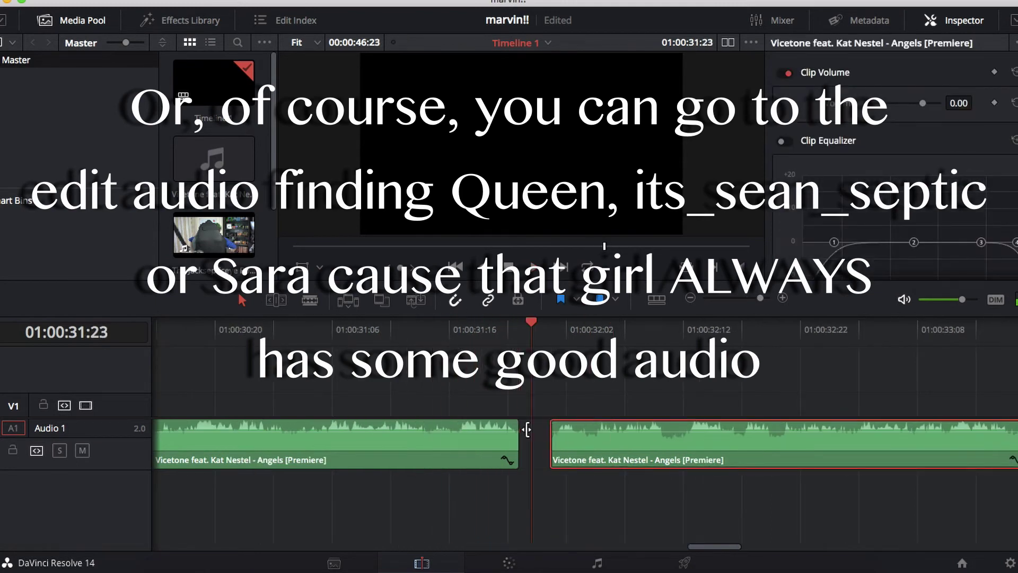
drag(582, 446, 547, 438)
key(space)
key(space)
click(542, 330)
click(547, 438)
key(space)
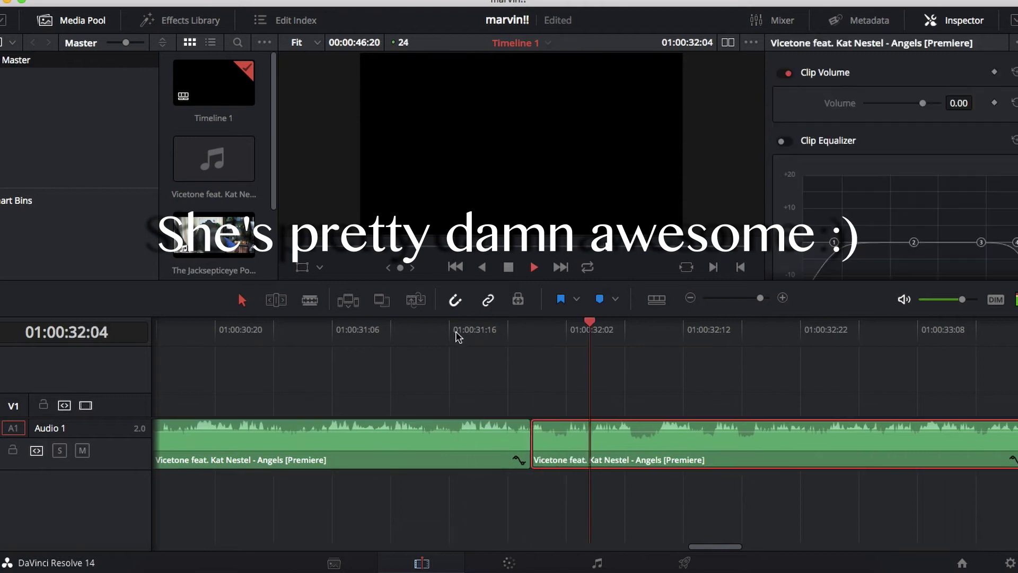
Listen to the last song clip and shorten its end to about 01:00:43:02, keeping the fade-out.
drag(759, 298, 742, 297)
click(711, 380)
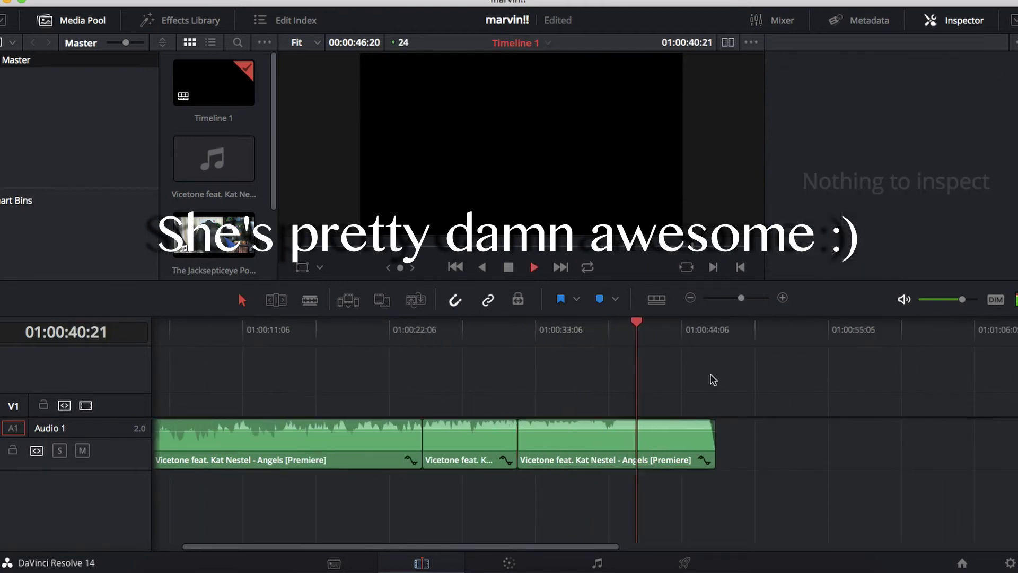
click(610, 331)
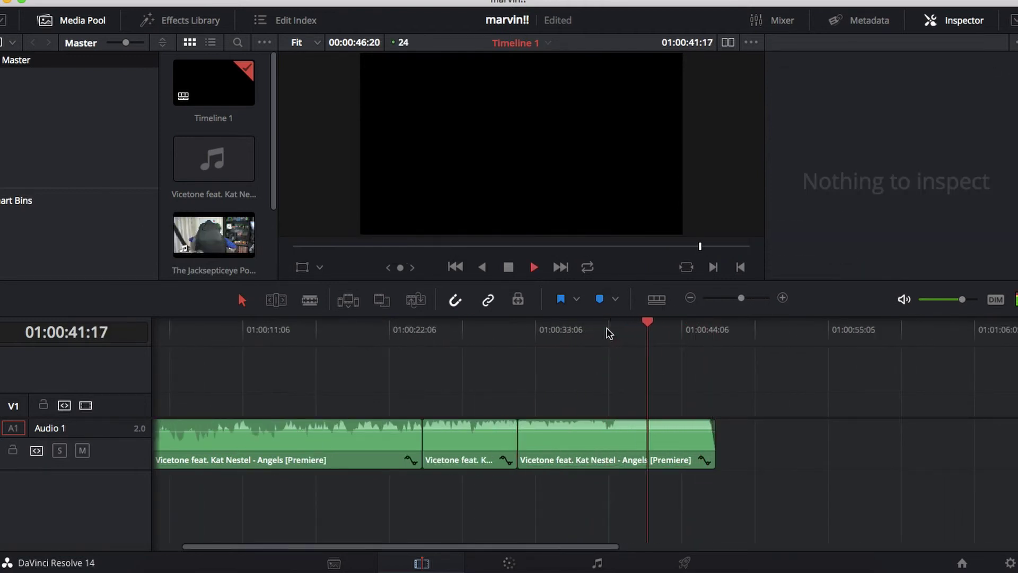
key(space)
drag(714, 440, 666, 440)
click(619, 332)
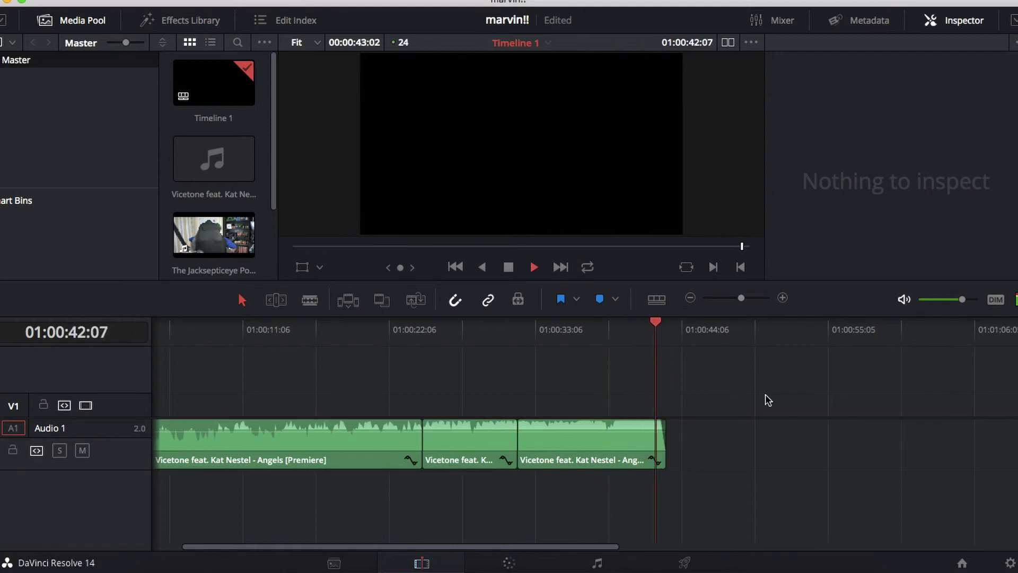
Play the edited song from its start to its end and save the project.
mouse_move(741, 298)
mouse_down()
mouse_move(722, 298)
mouse_move(745, 300)
mouse_up()
scroll(408, 394, left, 10)
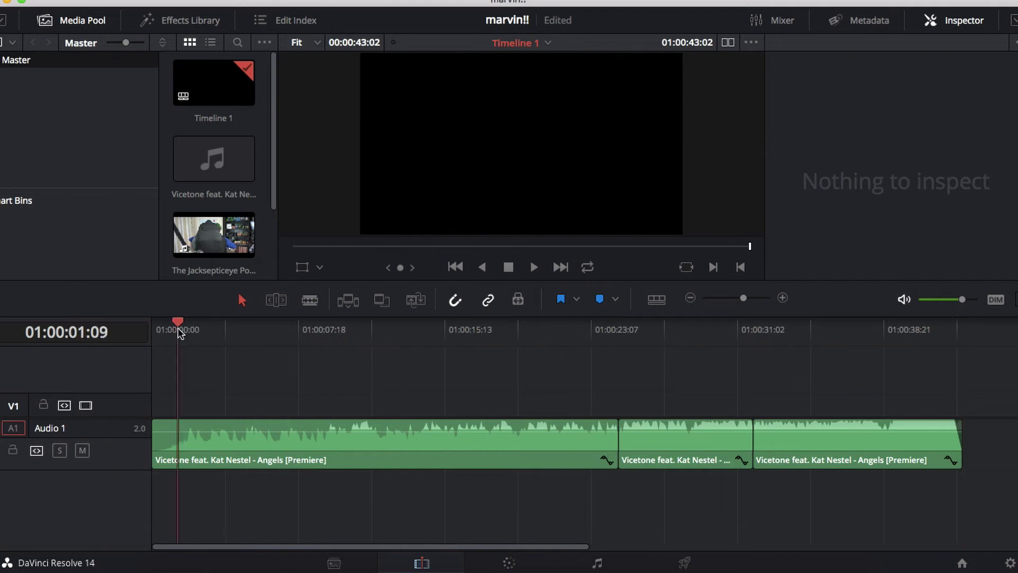
drag(177, 332, 132, 331)
key(space)
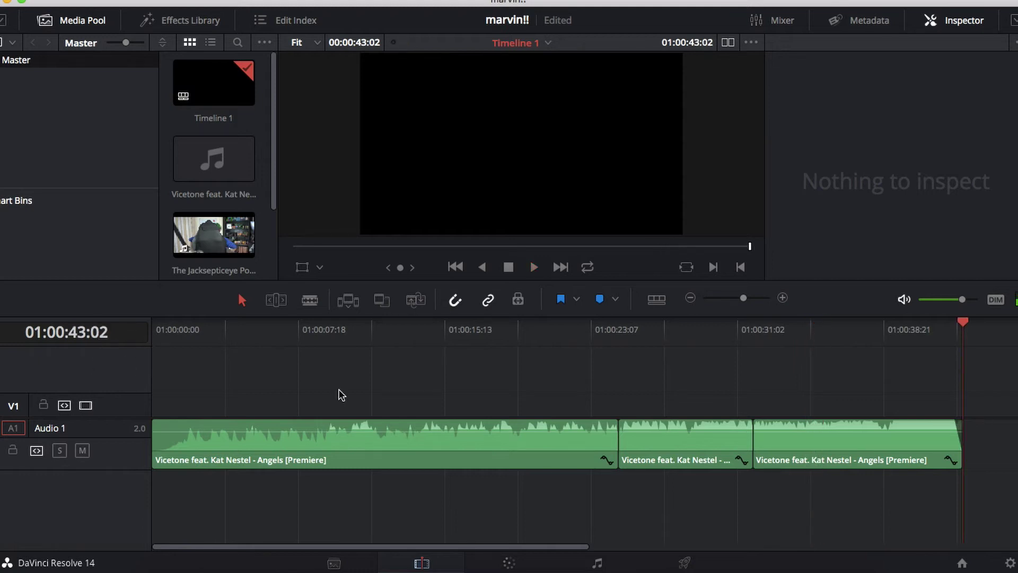
scroll(478, 400, right, 8)
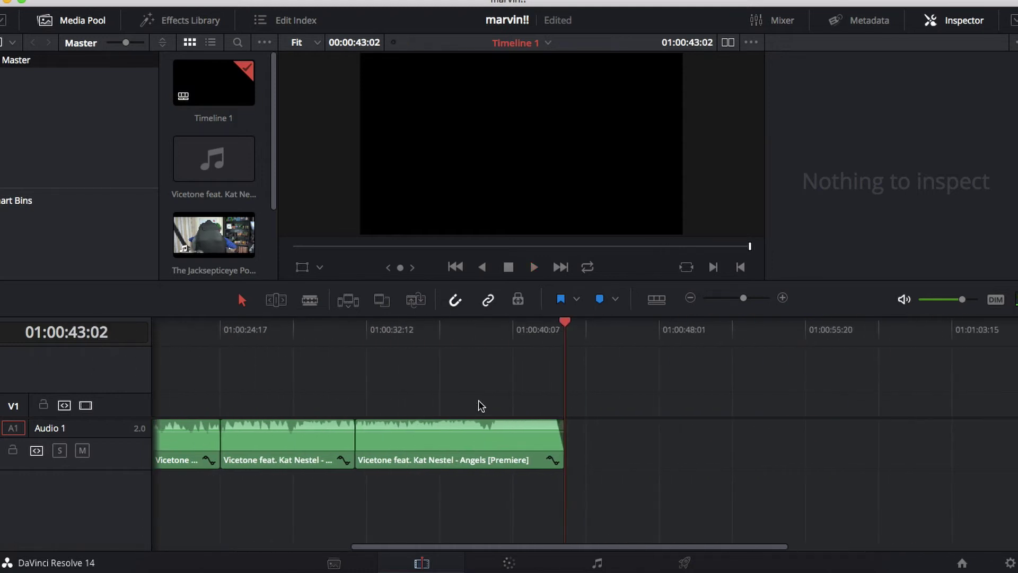
scroll(478, 400, left, 8)
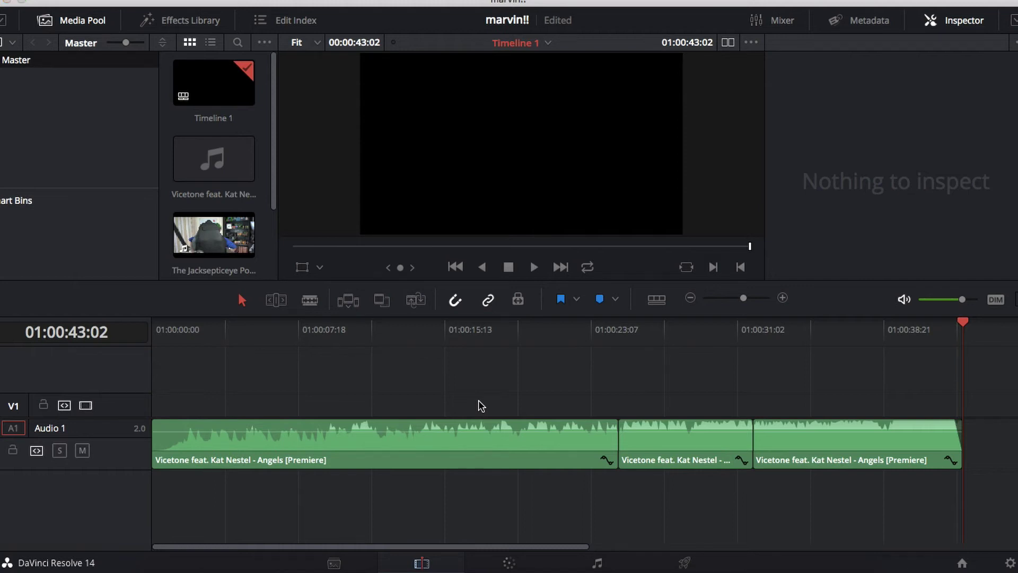
key(super+s)
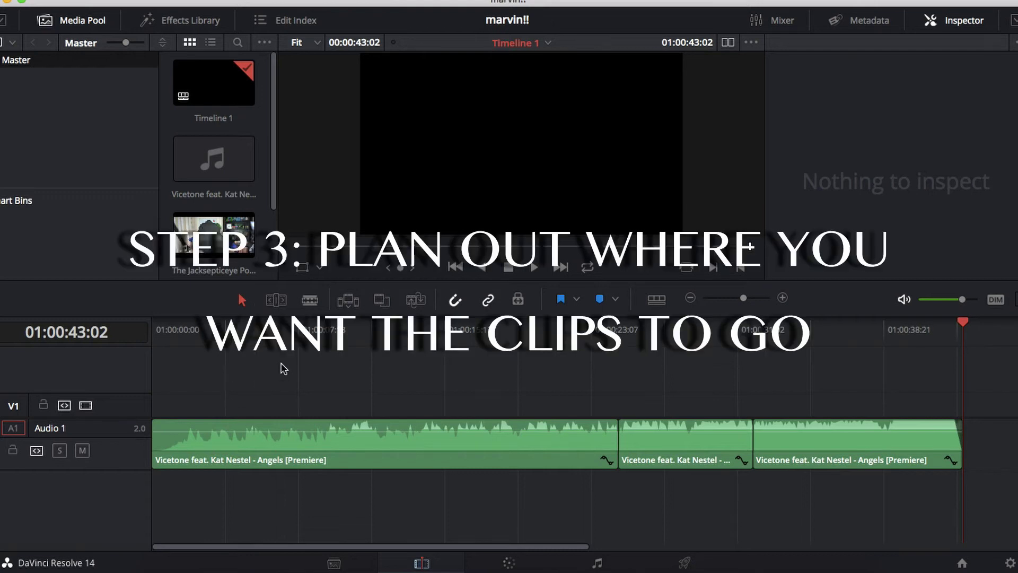
Import black.png from the external drive in Finder into the media pool and place it on video track V1 near 01:00:03:00.
scroll(251, 185, down, 3)
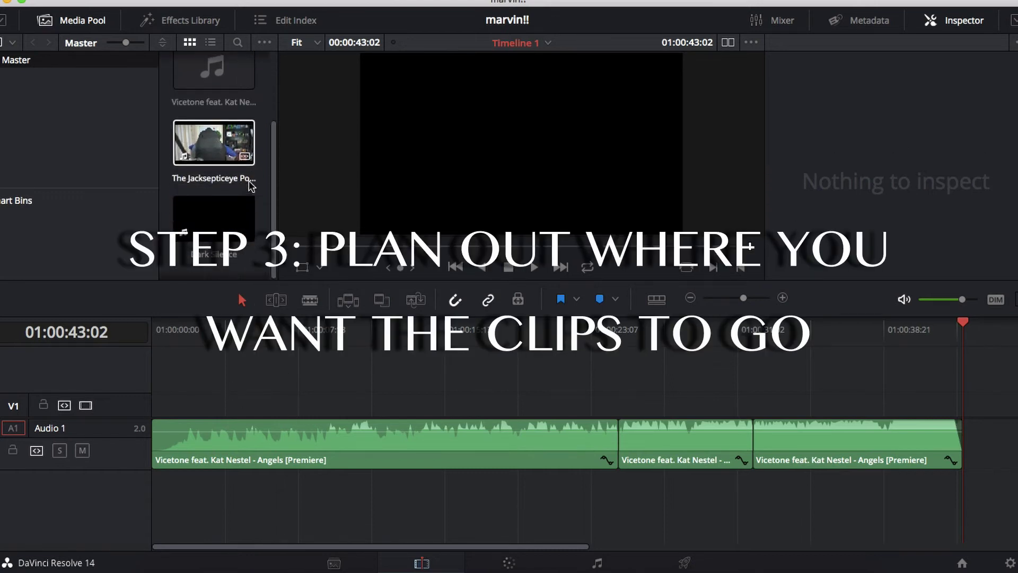
scroll(248, 186, up, 3)
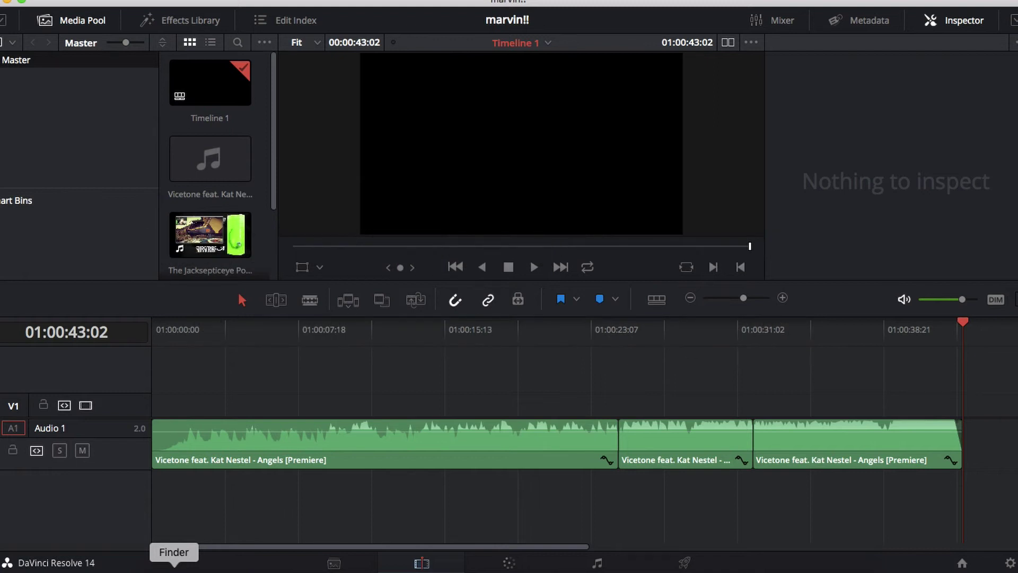
click(173, 569)
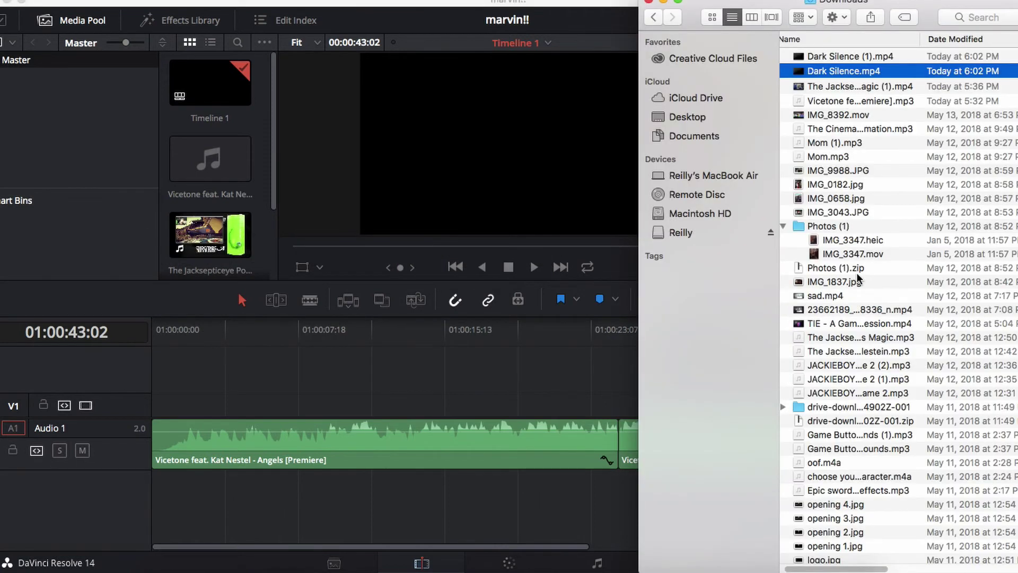
click(702, 234)
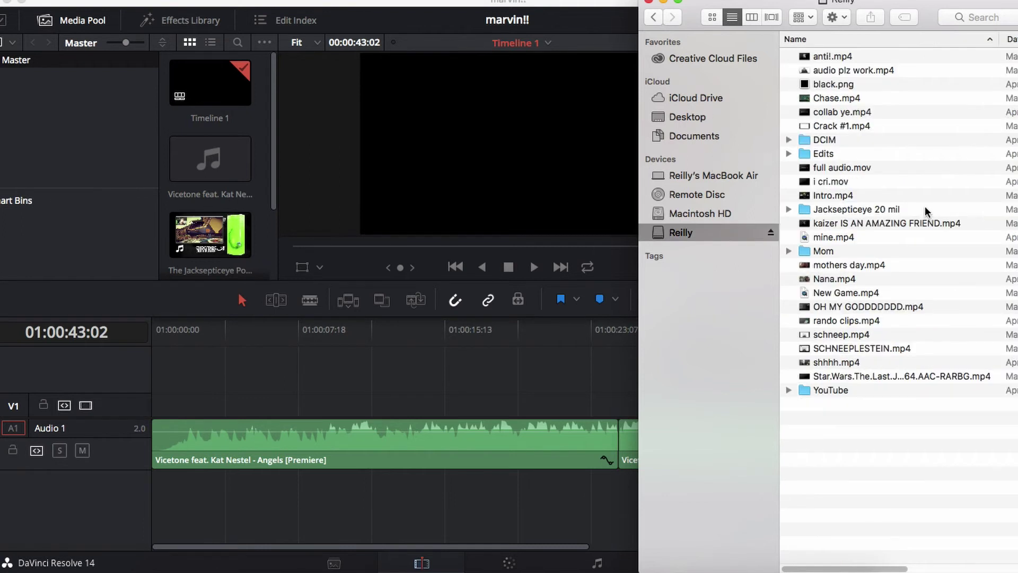
drag(868, 87, 785, 130)
drag(674, 143, 223, 405)
Stretch the black clip on V1 from the timeline start to the song's end, covering all three audio clips.
click(218, 366)
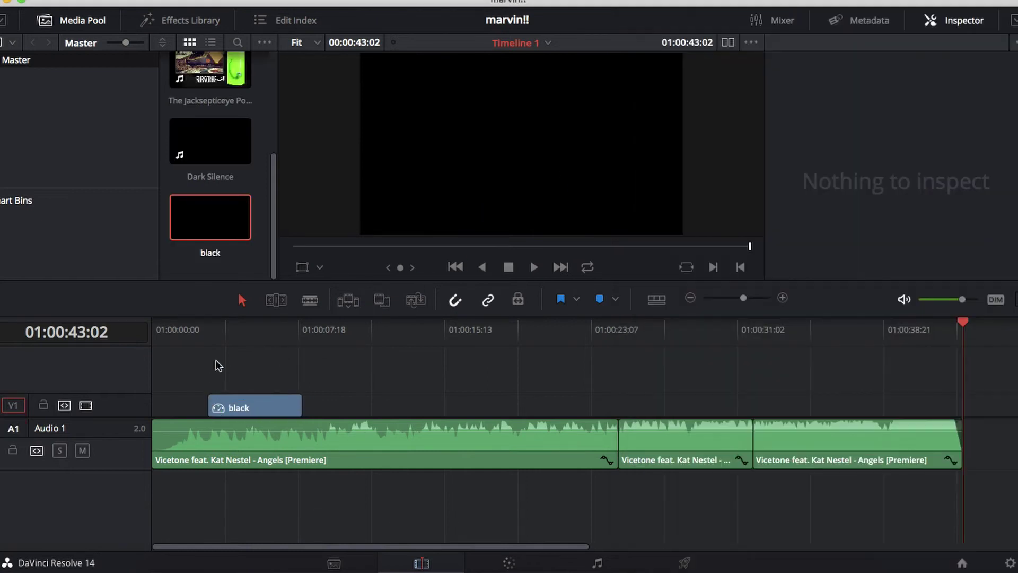
click(218, 329)
drag(249, 406, 952, 389)
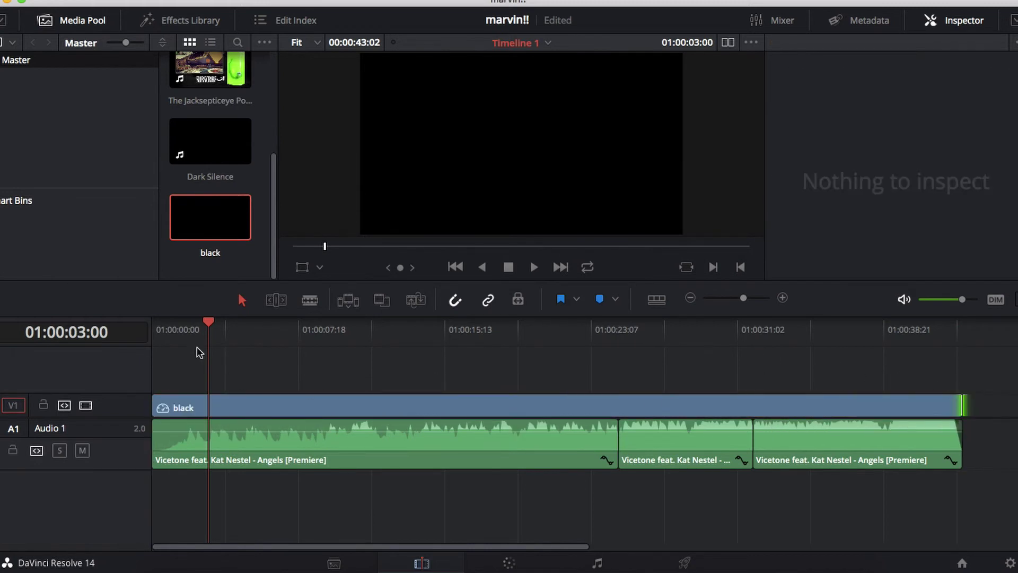
Duplicate the full-length black clip and place the copy on video track V2 directly above the original.
drag(165, 331, 124, 330)
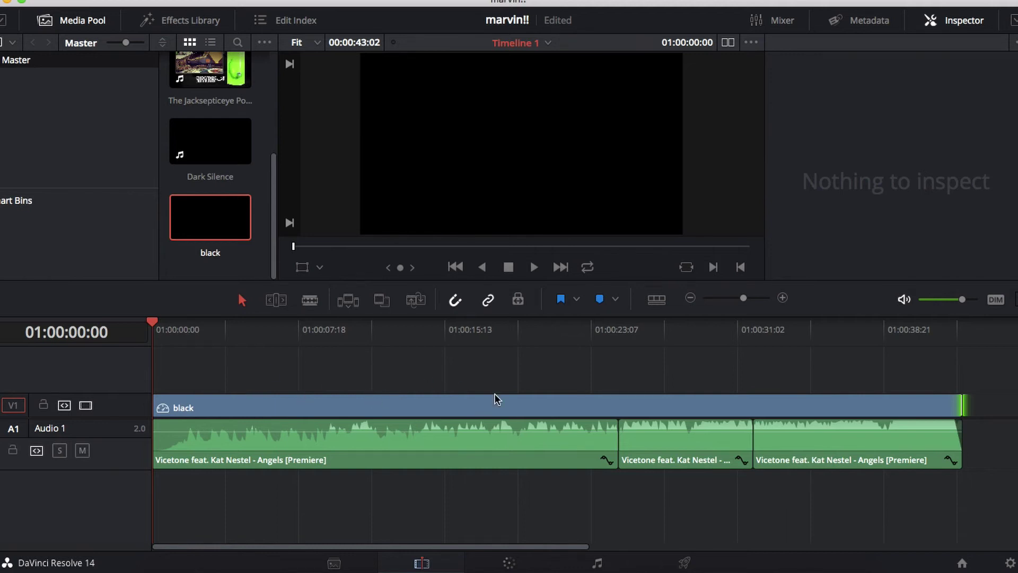
click(542, 402)
click(967, 330)
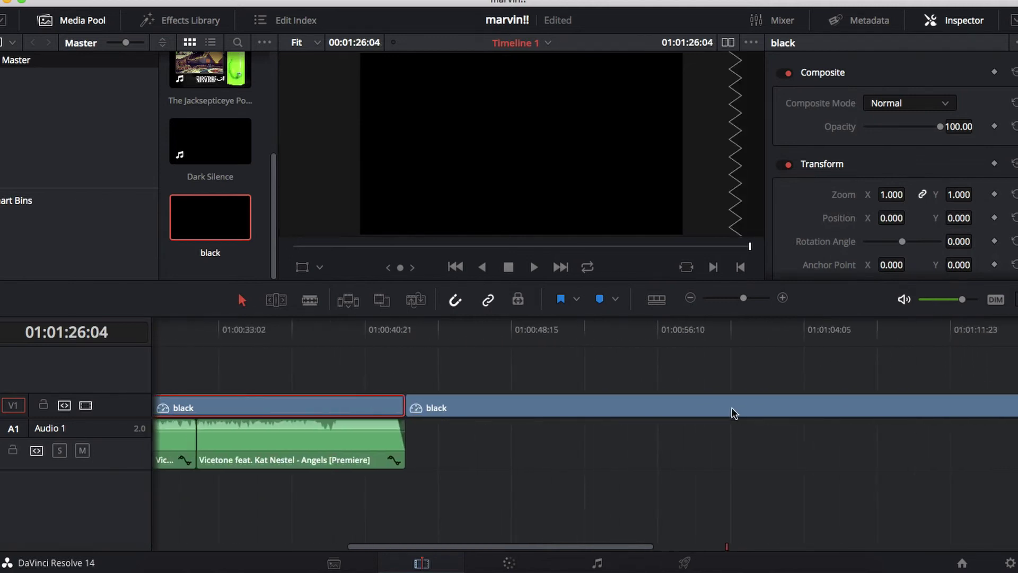
drag(1008, 408, 178, 359)
click(307, 359)
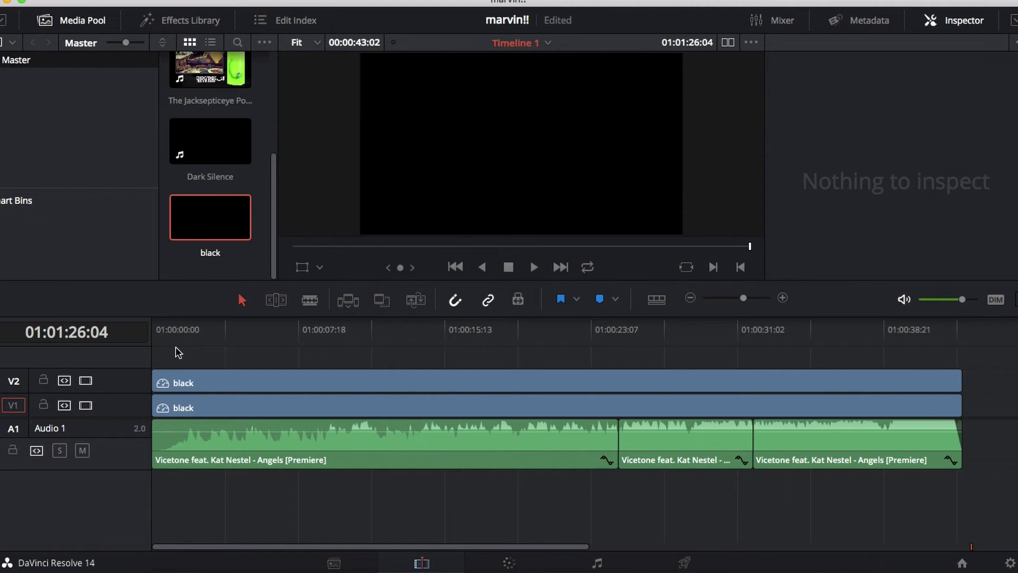
Delete the duplicate black clip from V2.
key(Home)
click(192, 379)
key(Delete)
Play the song from the start and split the V1 black clip on the horn note at about 01:00:02:20.
key(space)
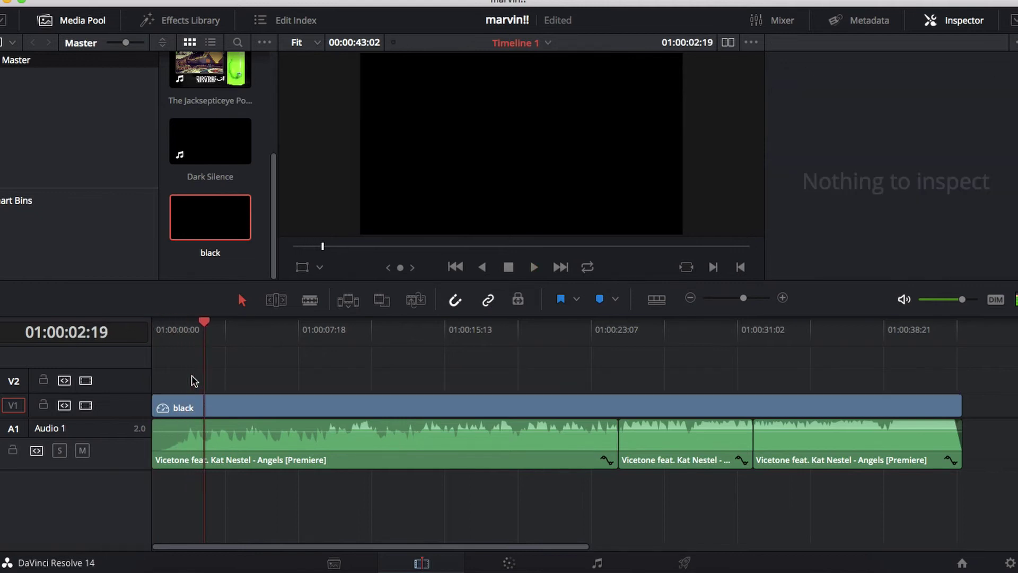
key(b)
click(206, 406)
Replay the intro and split the V1 black clip at the following horn note, about 01:00:03:19.
click(158, 334)
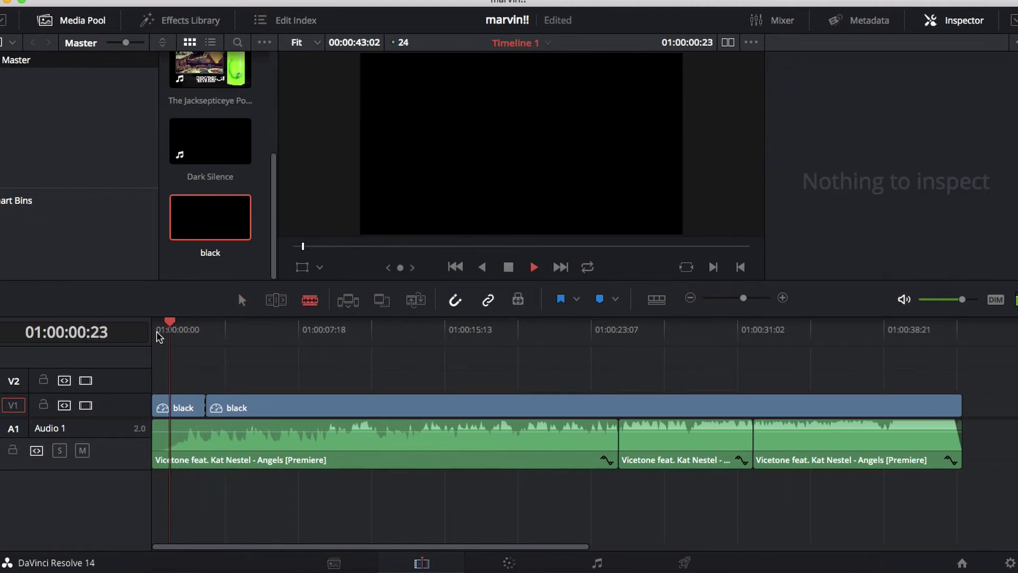
click(157, 333)
click(206, 323)
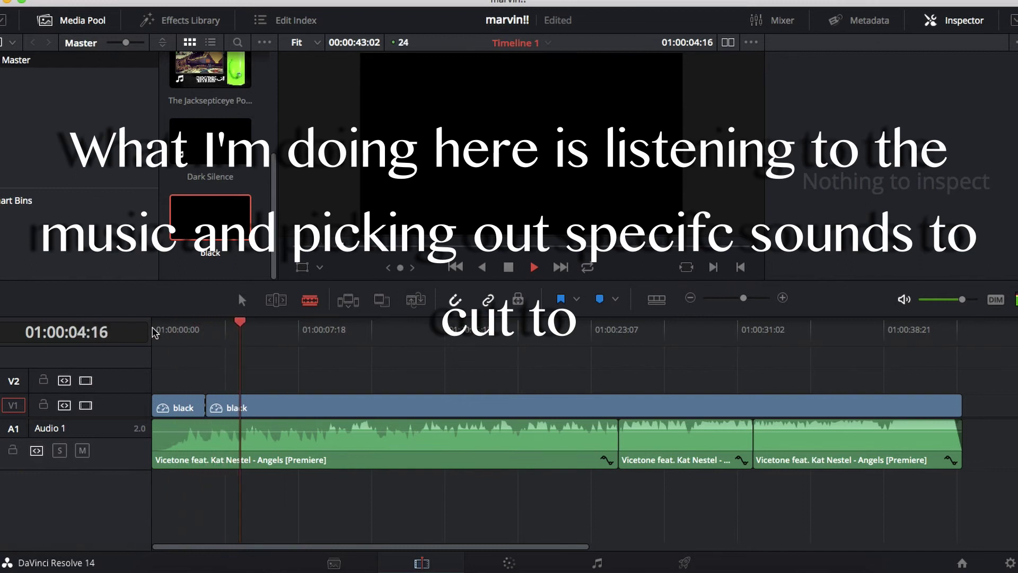
click(155, 333)
key(space)
click(224, 406)
Listen from the start, step to the exact frame and split the V1 black clip at about 01:00:04:18.
key(Home)
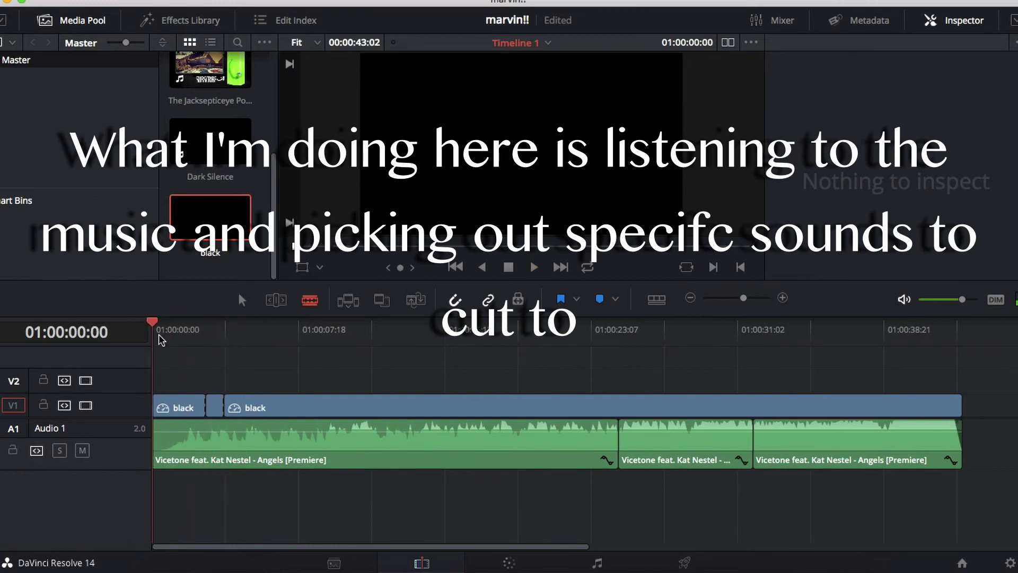
key(space)
drag(744, 298, 752, 298)
key(space)
key(Left)
key(Left)
click(513, 406)
Find the next horn note frame by frame and split the V1 black clip at 01:00:05:17.
scroll(521, 381, right, 3)
key(space)
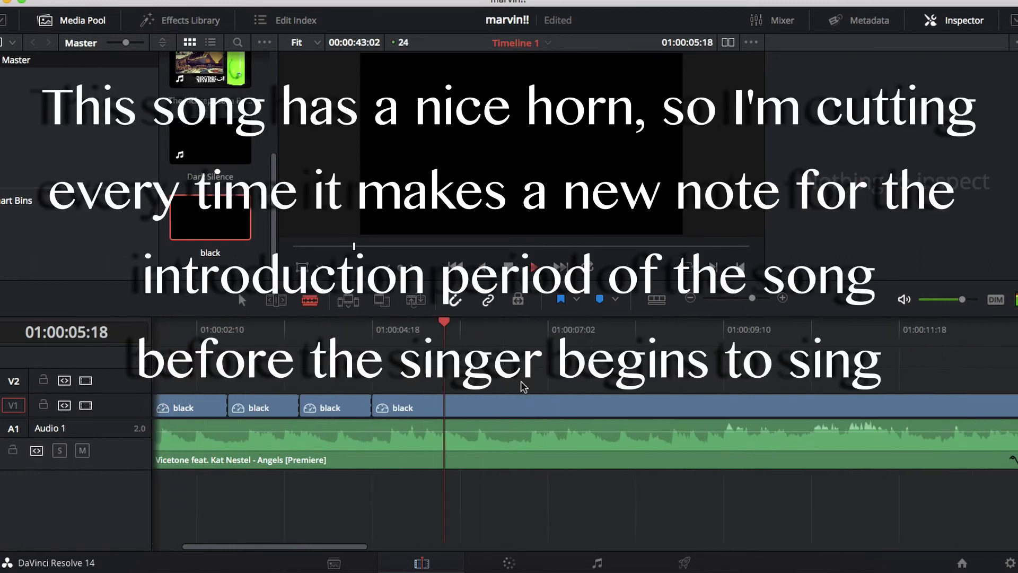
key(space)
key(Left)
key(Right)
key(Right)
key(Right)
key(Left)
key(Left)
key(Left)
key(Left)
key(Right)
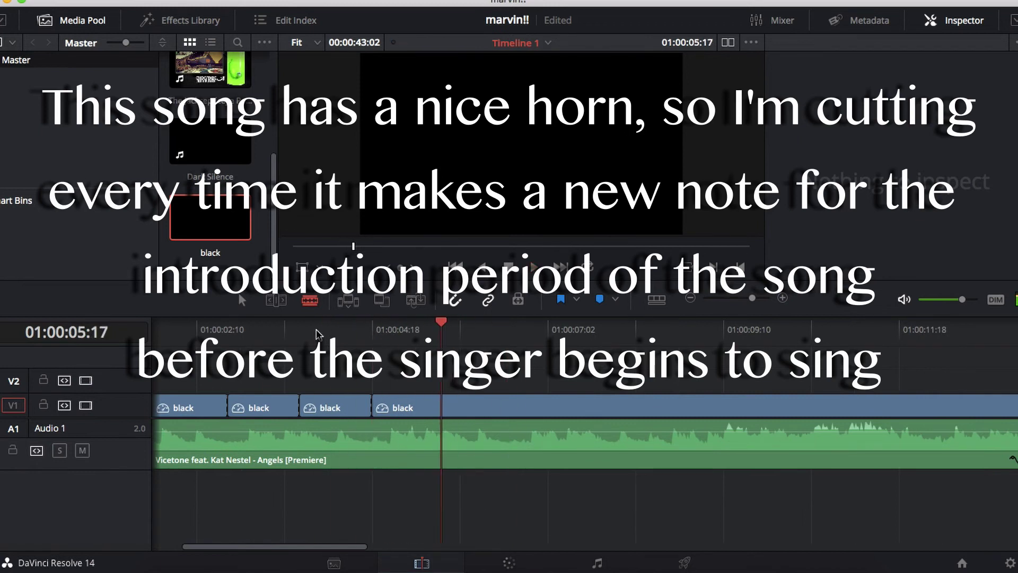
click(441, 406)
Review the intro cuts from the start and split the V1 black clip at about 01:00:06:16.
scroll(358, 363, left, 3)
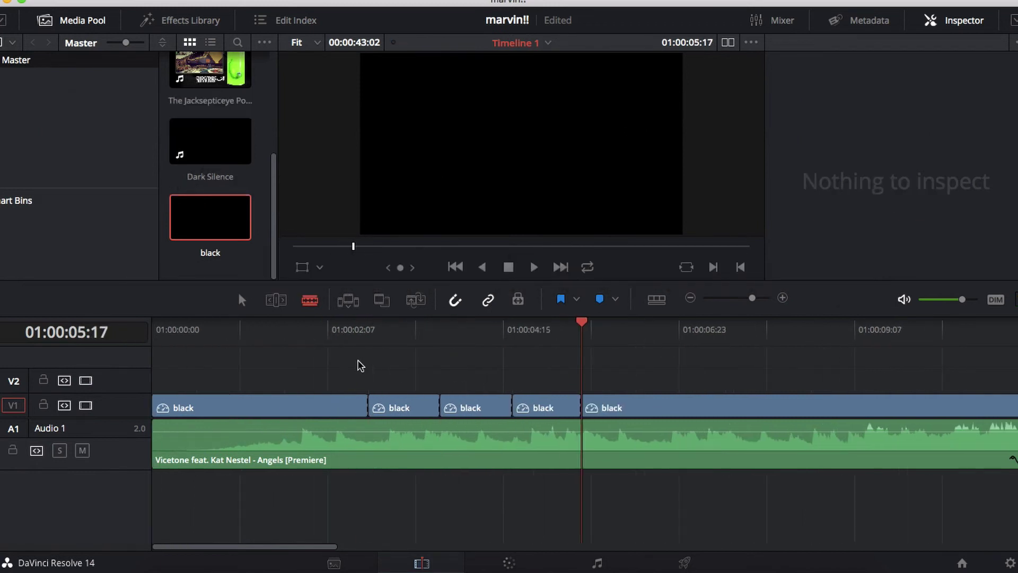
key(Home)
key(space)
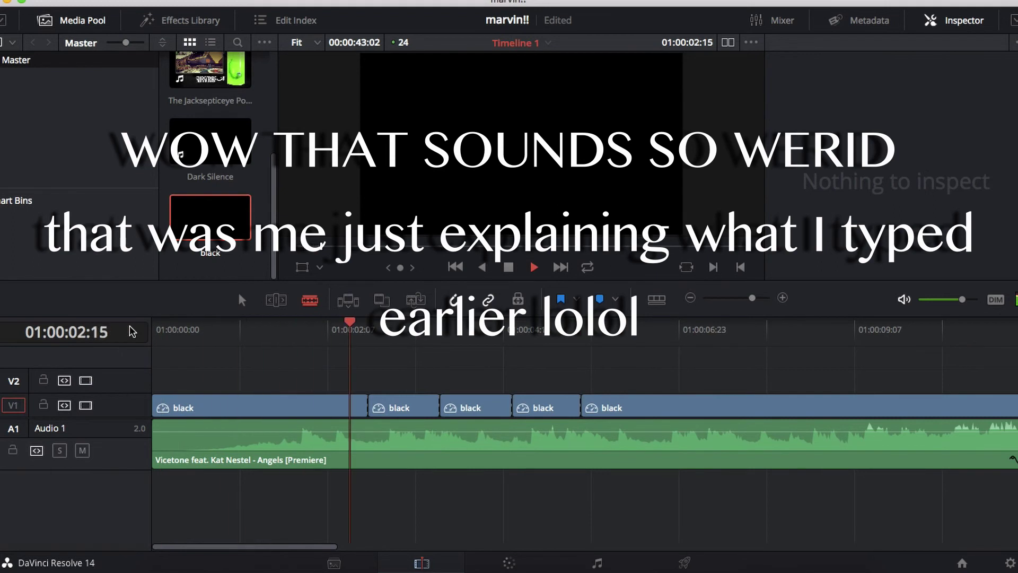
key(space)
click(286, 334)
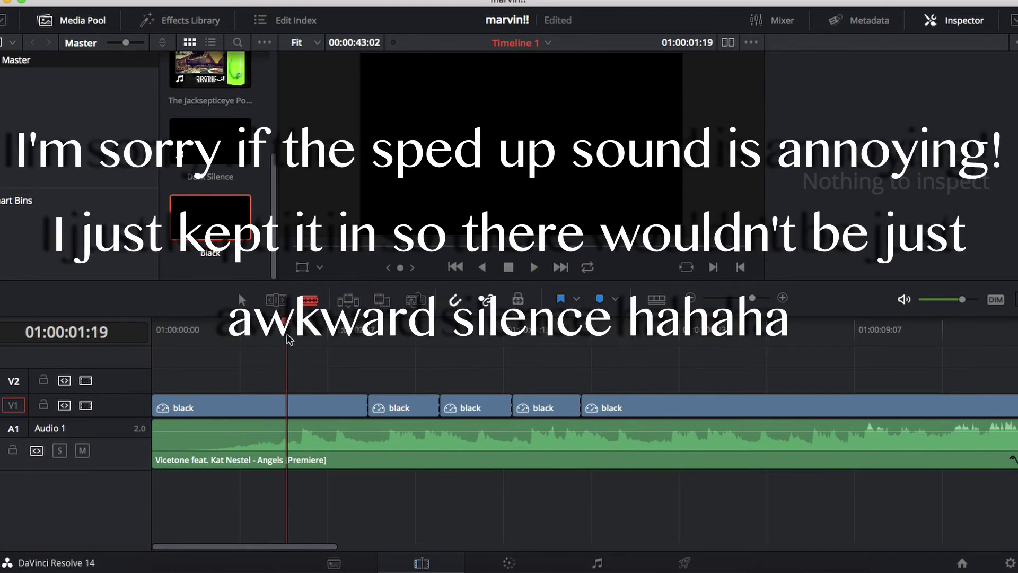
key(space)
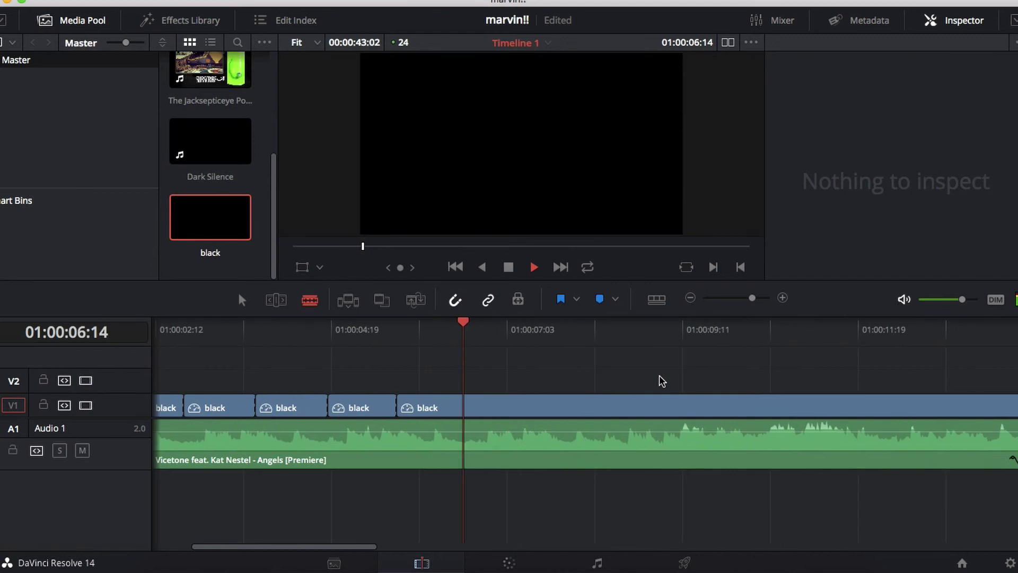
key(super+b)
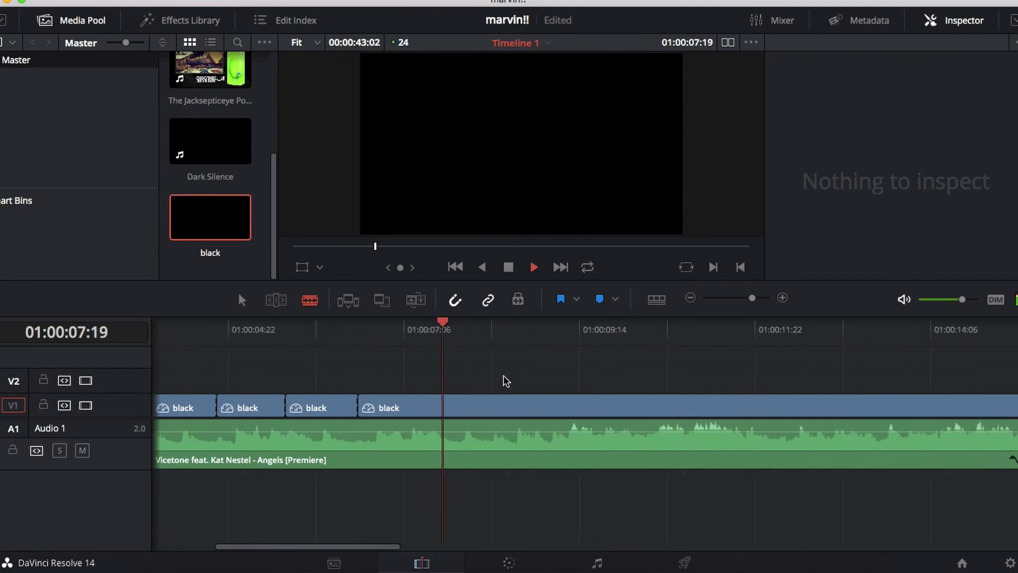
Split the V1 black clip on the next two horn notes, at about 01:00:07:15 and 01:00:08:12.
click(358, 329)
click(358, 329)
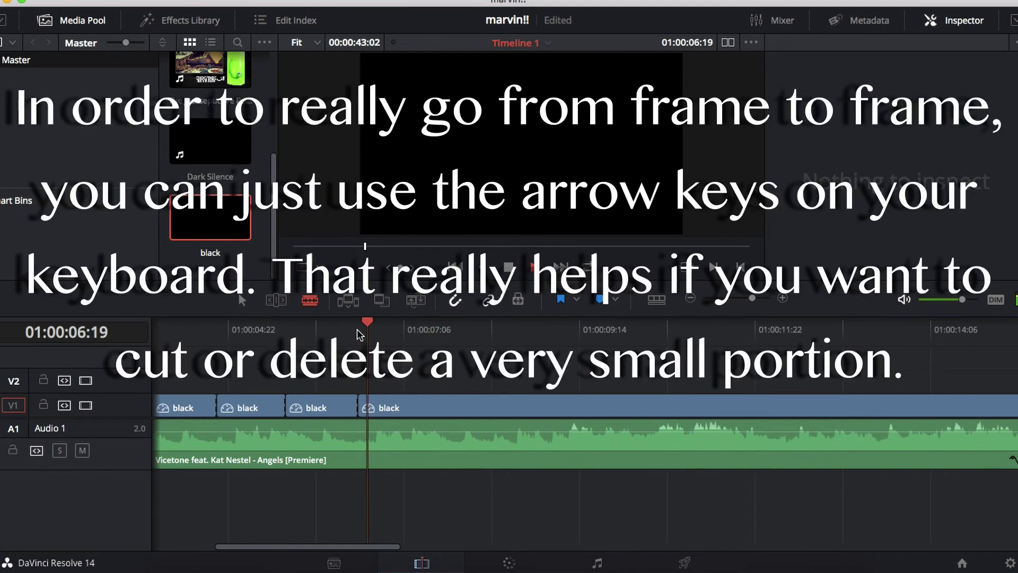
key(space)
click(430, 406)
key(space)
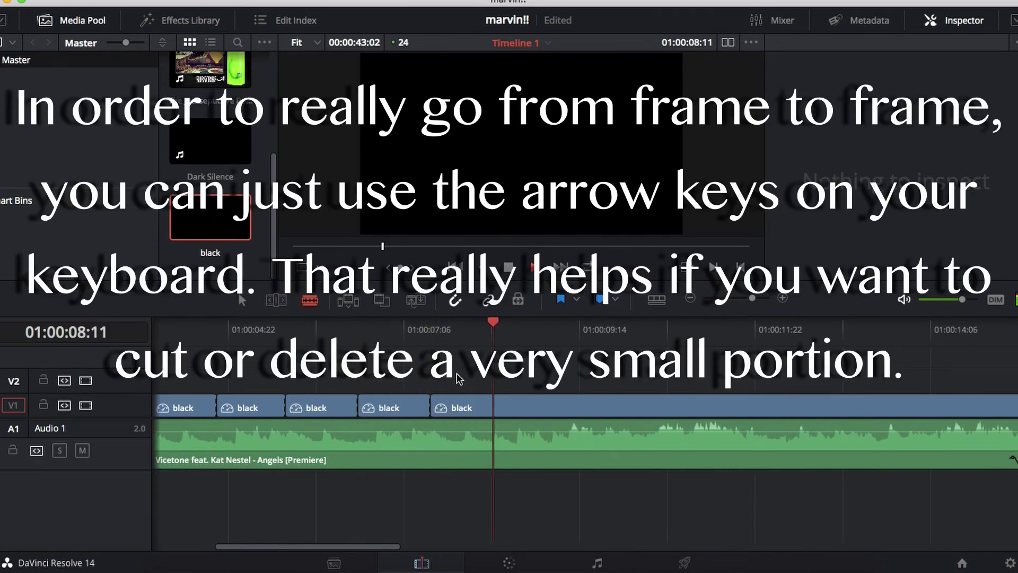
click(426, 339)
click(496, 406)
Split the V1 black clip at 01:00:09:11 and at 01:00:13:15.
drag(447, 329, 568, 329)
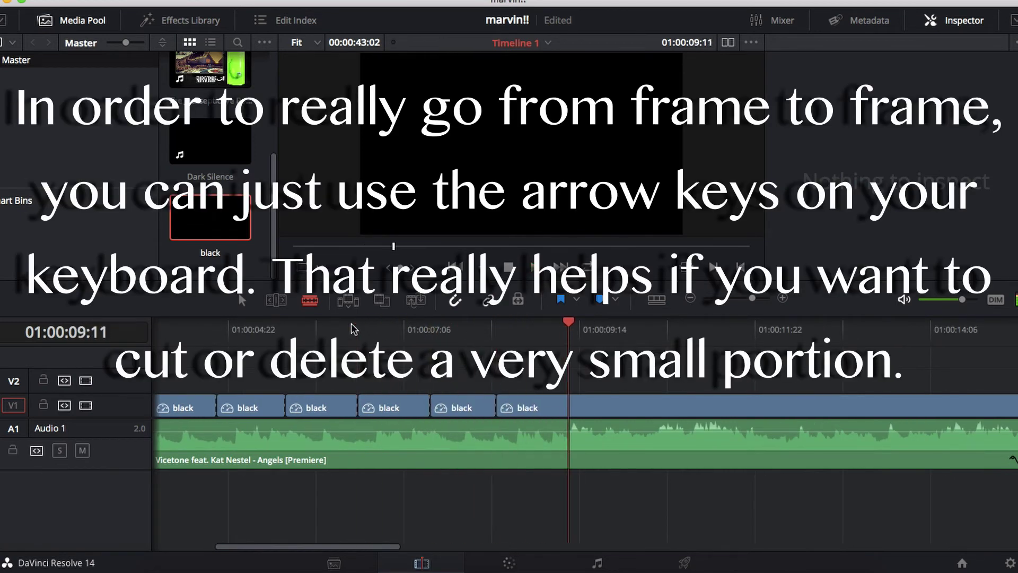
click(575, 401)
key(space)
key(space)
key(Left)
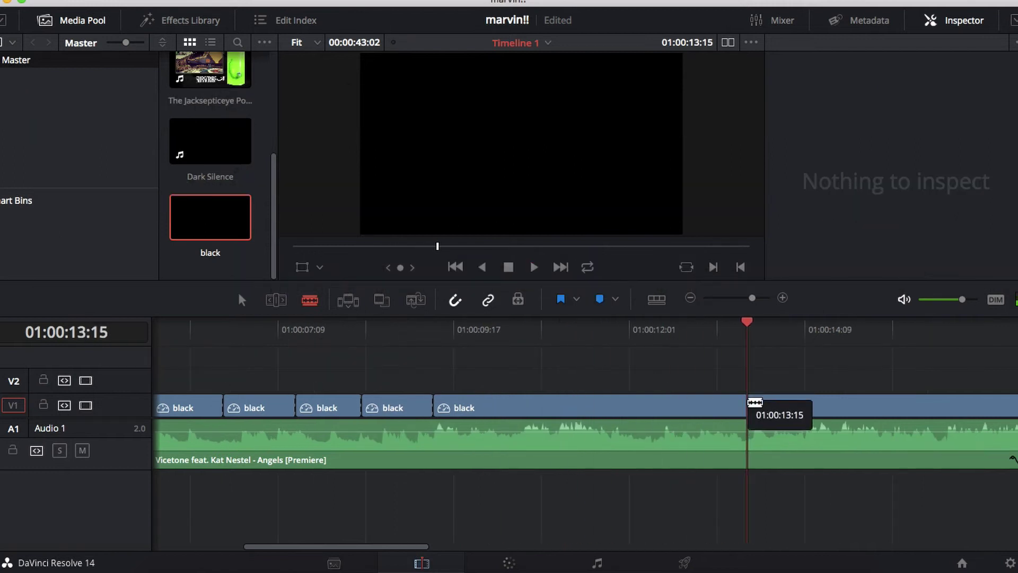
click(755, 403)
Try a split in the V1 black clip at 01:00:14:20 and undo it.
key(space)
click(405, 332)
click(501, 406)
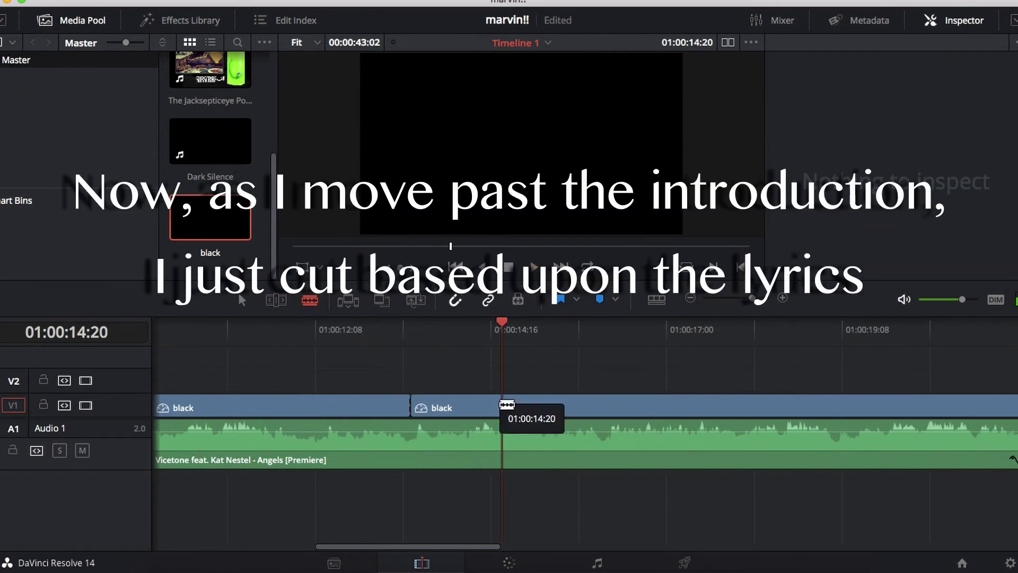
key(space)
key(super+z)
Listen to the lyrics and split the V1 black clip at about 01:00:15:01 and 01:00:16:20.
click(479, 336)
key(space)
key(space)
key(Left)
click(520, 405)
key(space)
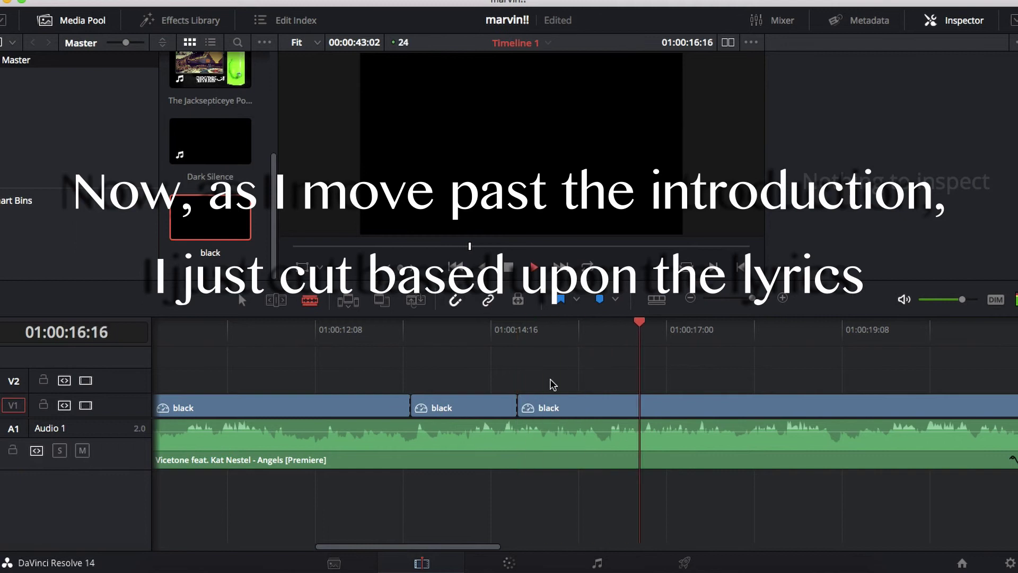
key(space)
click(647, 408)
Split the V1 black clip on the following lyric changes, at 01:00:19:07 and 01:00:24:04.
key(space)
key(space)
key(Left)
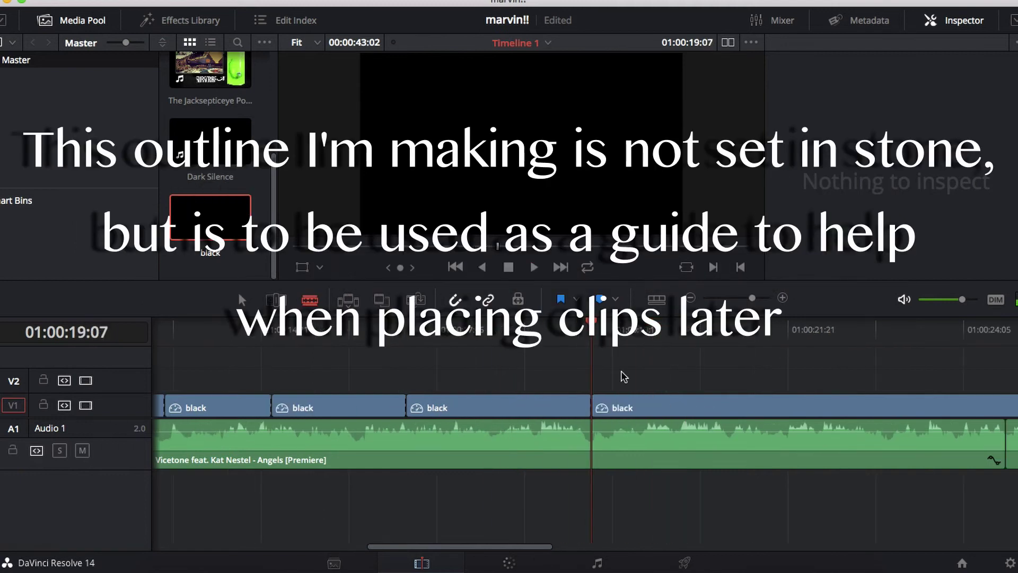
click(622, 377)
key(space)
key(space)
click(763, 406)
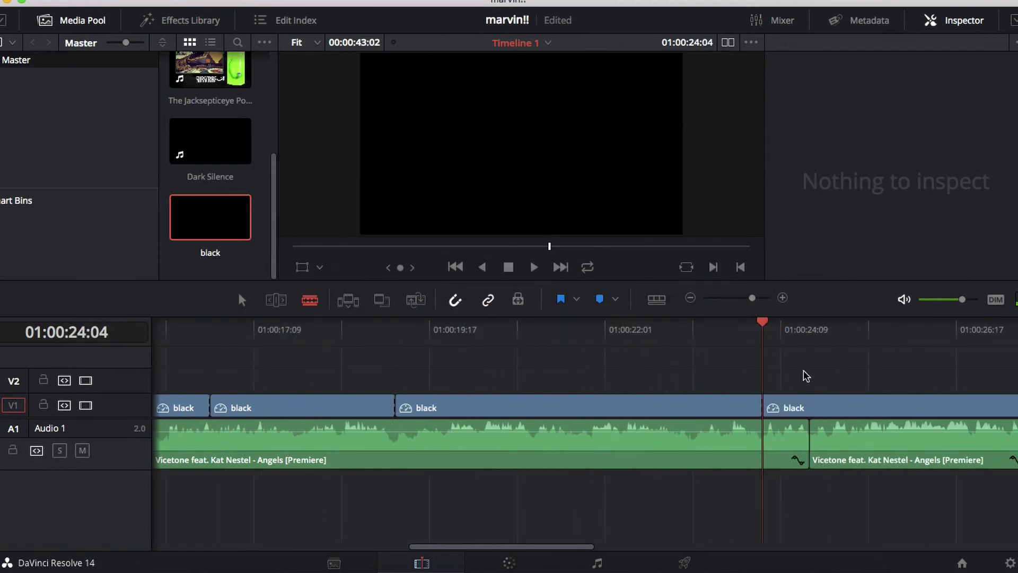
Play on and split the V1 black clip at the next lyric change, about 01:00:28:14.
key(space)
key(space)
click(841, 408)
Split the V1 black clip where the second and third song clips meet, and again at 01:00:35:21.
key(space)
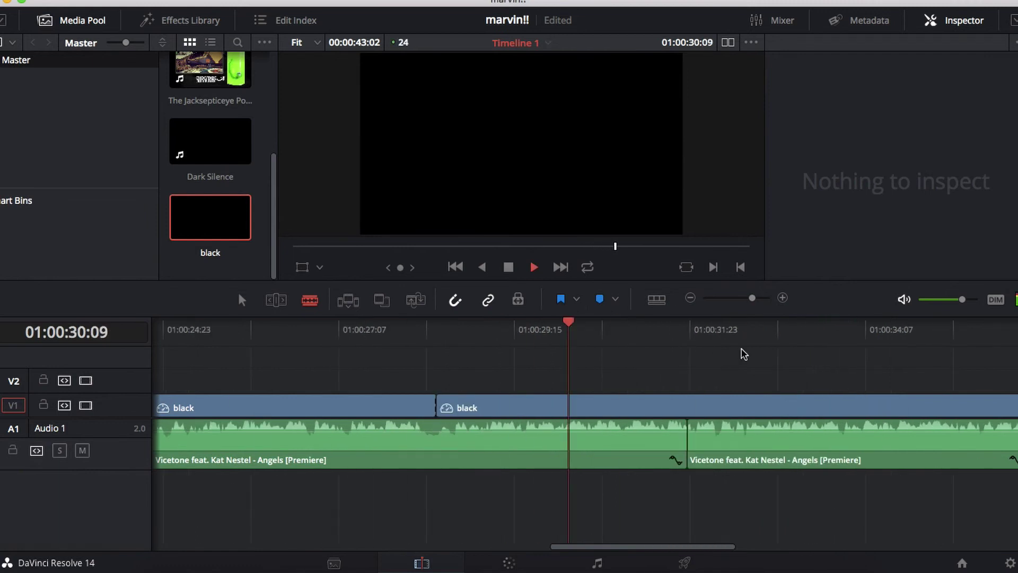
key(space)
click(688, 407)
key(space)
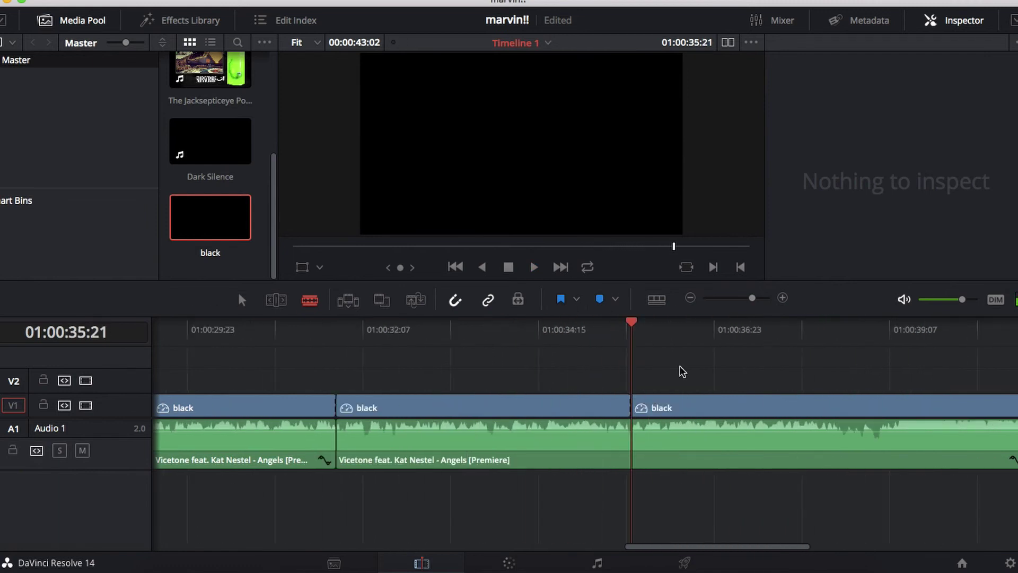
Try a split in the last V1 black clip at about 01:00:39:20, replay the passage and undo the split.
key(space)
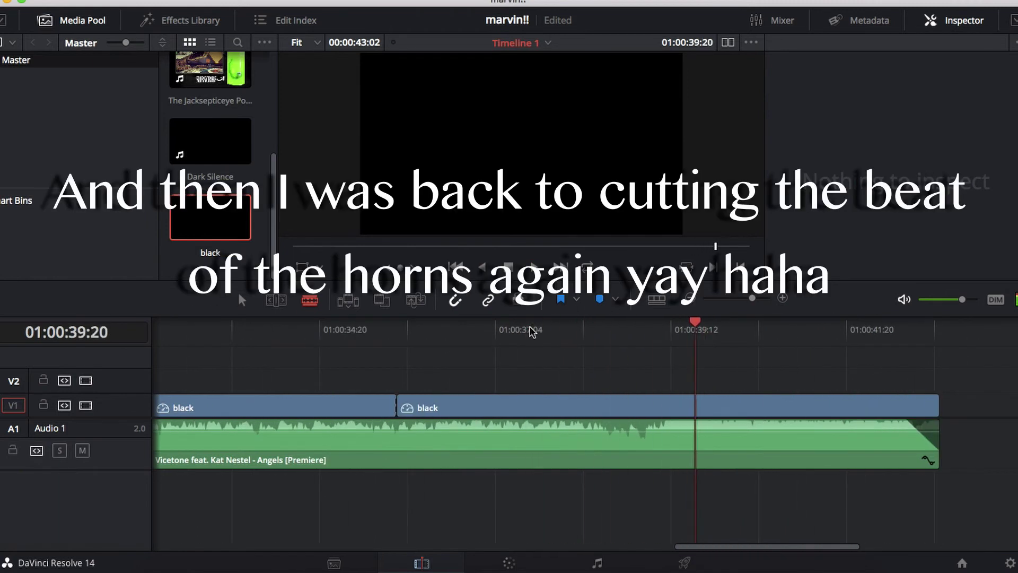
click(692, 407)
click(645, 335)
key(space)
click(647, 336)
key(space)
key(super+z)
Listen to the returning horns again and split the last V1 black clip at about 01:00:39:18.
click(614, 336)
key(space)
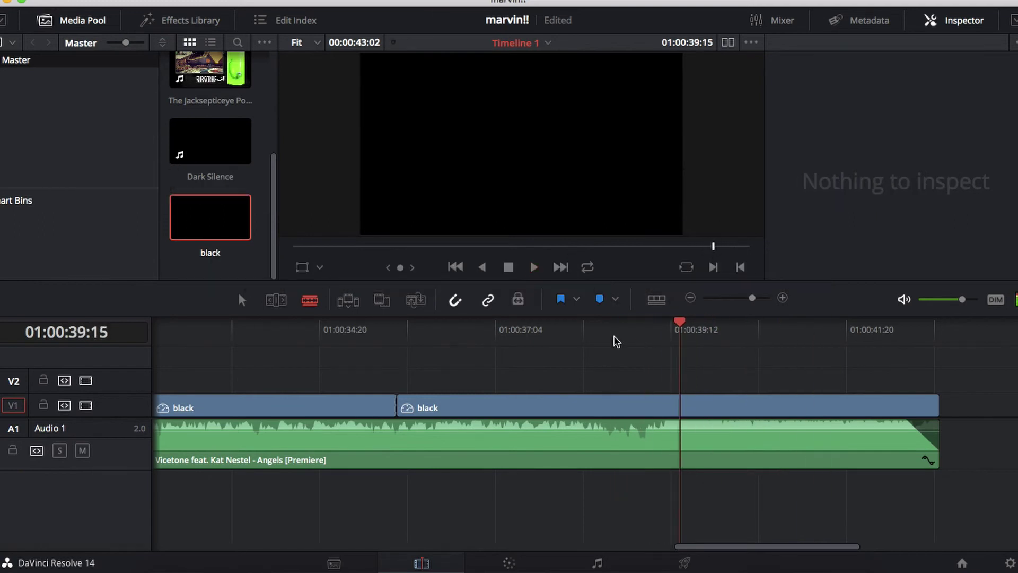
click(614, 336)
click(688, 407)
key(space)
click(653, 337)
key(space)
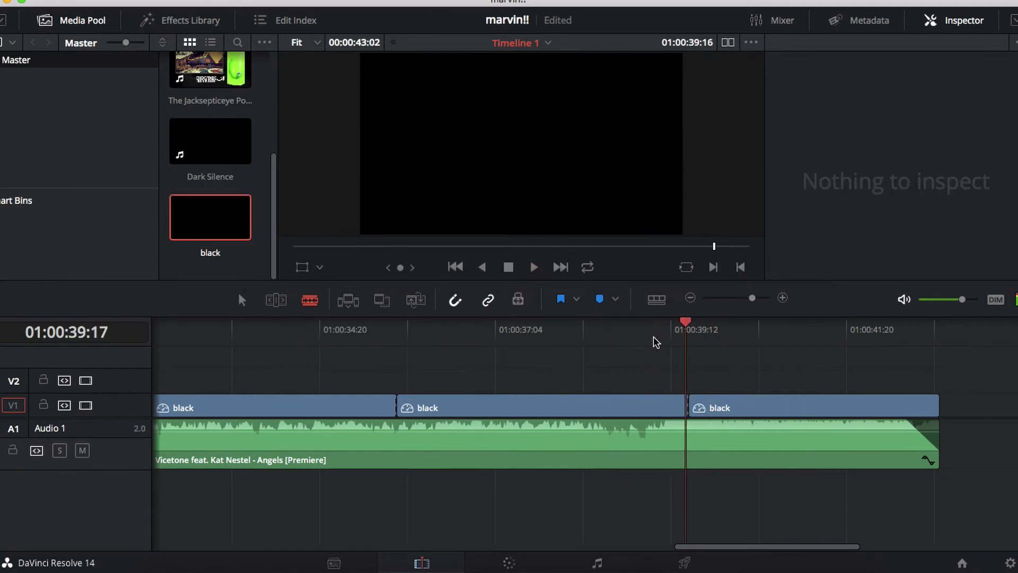
Split the last V1 black clip on the closing horn beats, at about 01:00:40:10, 01:00:41:07 and 01:00:42:07.
key(space)
click(739, 407)
key(space)
click(804, 407)
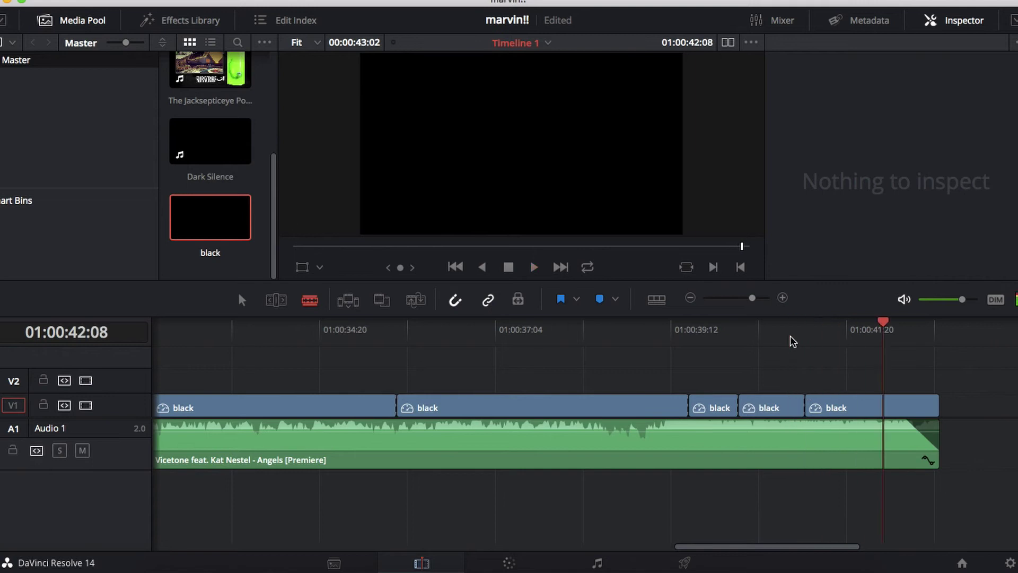
click(880, 407)
Move all the cut black clips from V1 up to V2 and place an uncut full-length black clip on V1.
key(super+minus)
key(a)
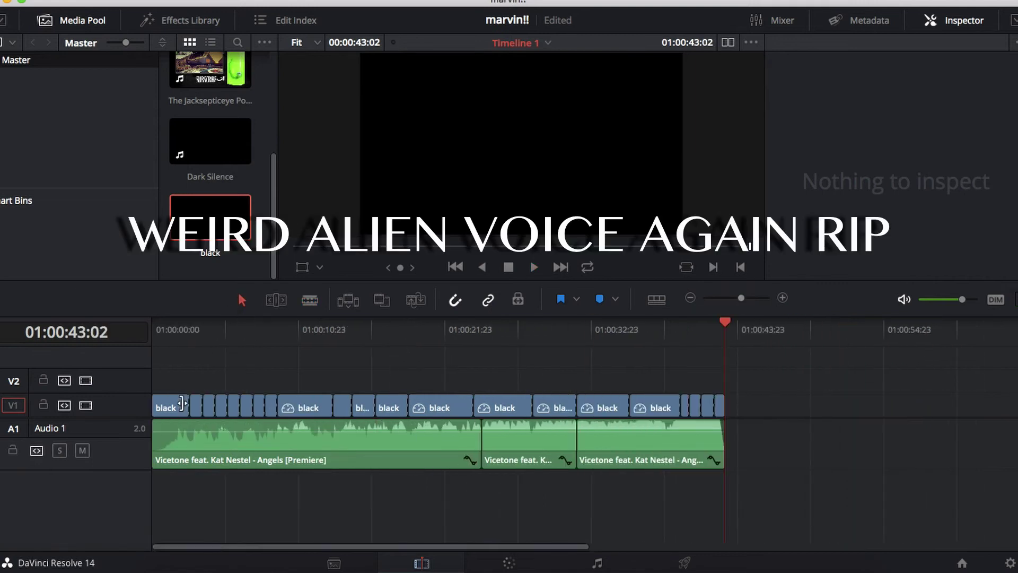
drag(165, 378, 728, 411)
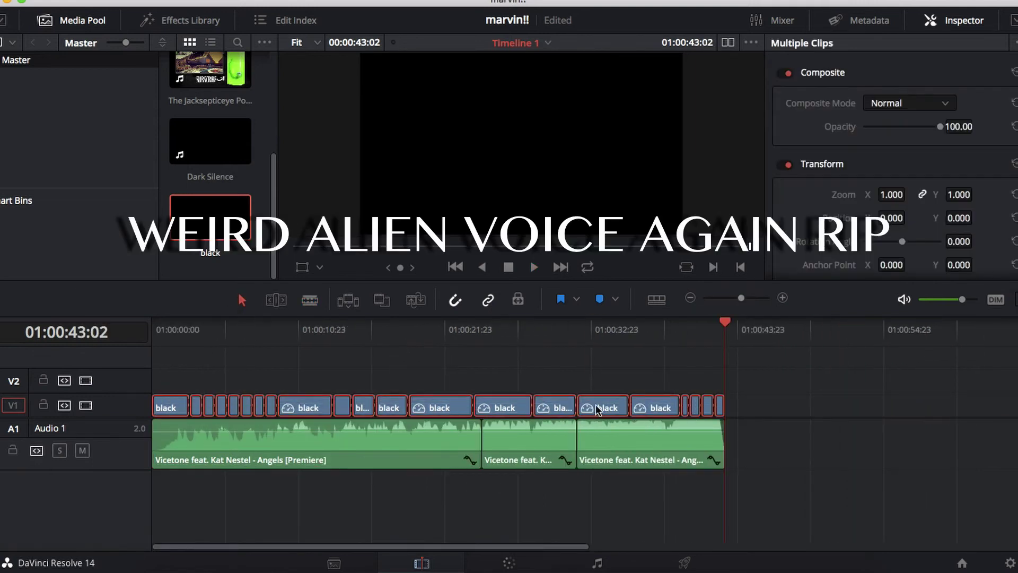
drag(597, 409, 597, 384)
click(185, 360)
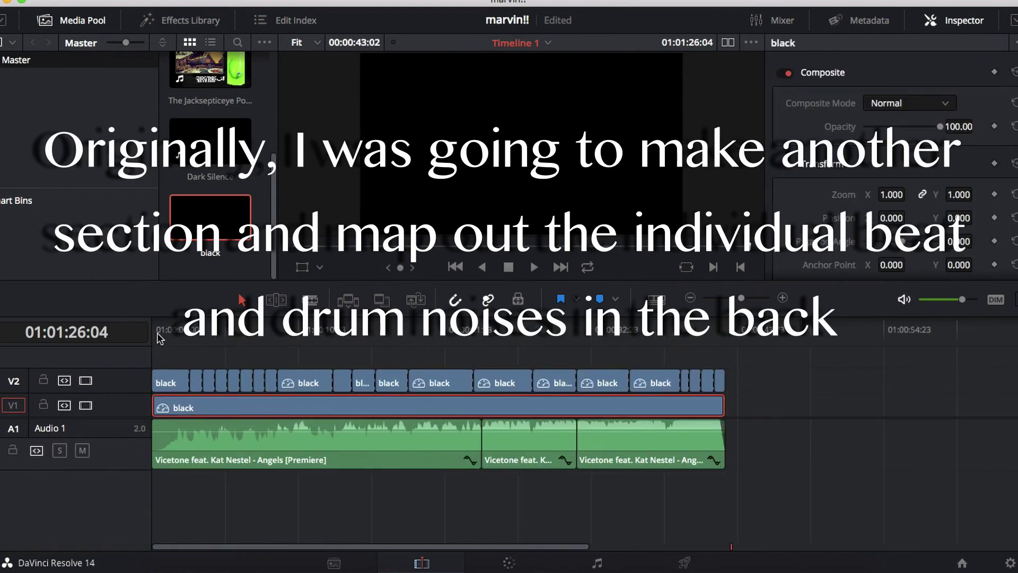
Listen for the first drum beat, split the uncut V1 clip at about 01:00:01:23 and delete the part before it.
key(space)
scroll(279, 354, right, 3)
click(237, 330)
scroll(237, 339, left, 3)
click(171, 330)
key(space)
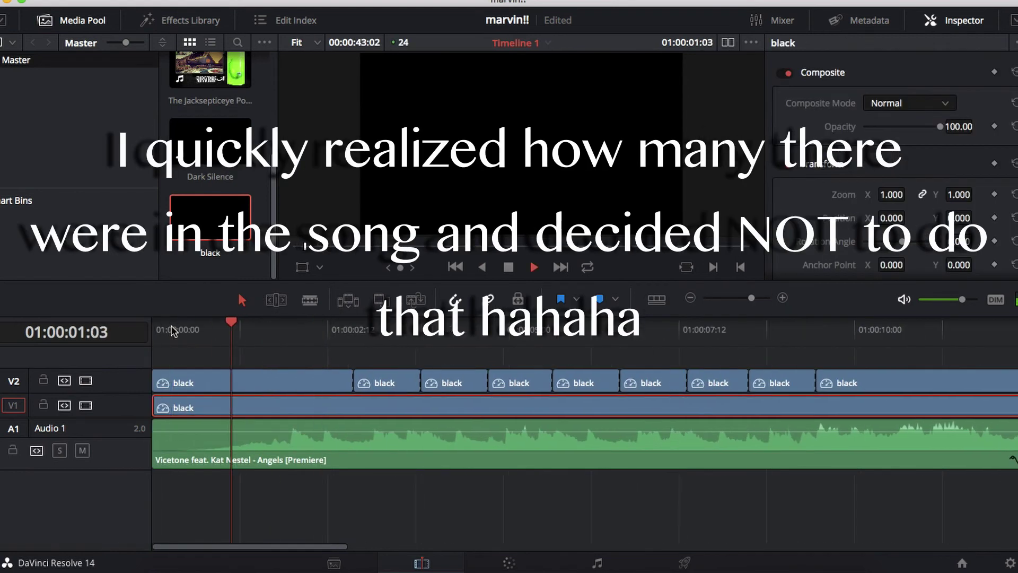
key(space)
key(Left)
key(ctrl+b)
key(Delete)
Try a split in the V1 black clip at about 01:00:02:20 and undo it.
key(space)
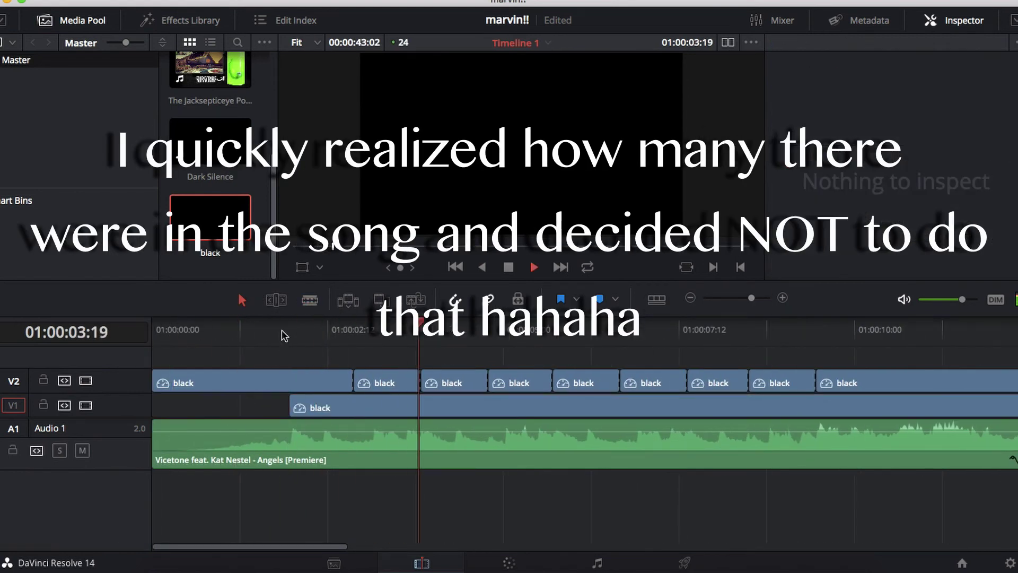
key(space)
click(310, 300)
click(351, 407)
key(space)
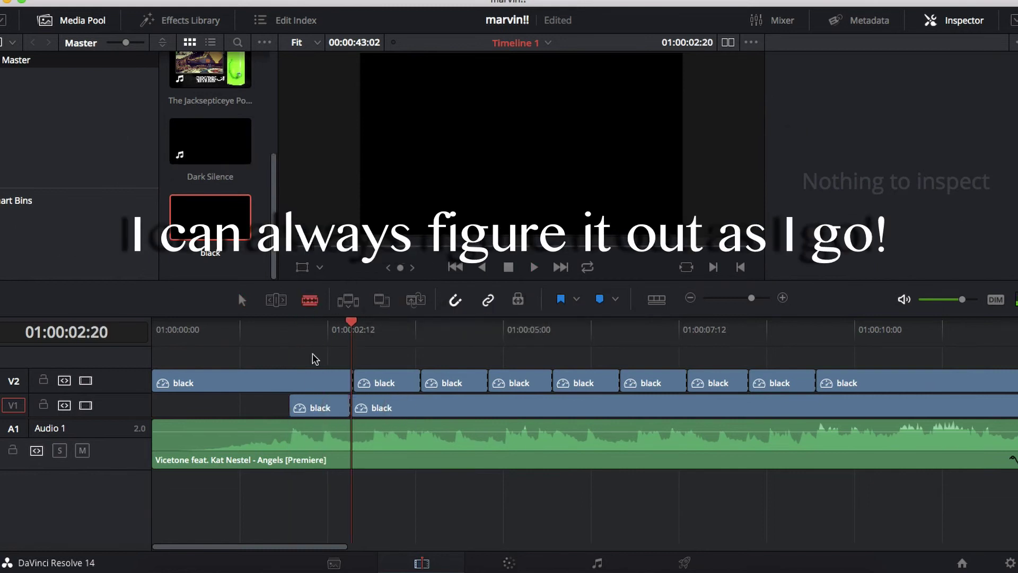
key(super+z)
Replay the beat and split the V1 black clip at about 01:00:02:10, then listen on from the clip's start.
click(283, 335)
key(space)
key(space)
click(323, 406)
click(287, 331)
key(space)
key(space)
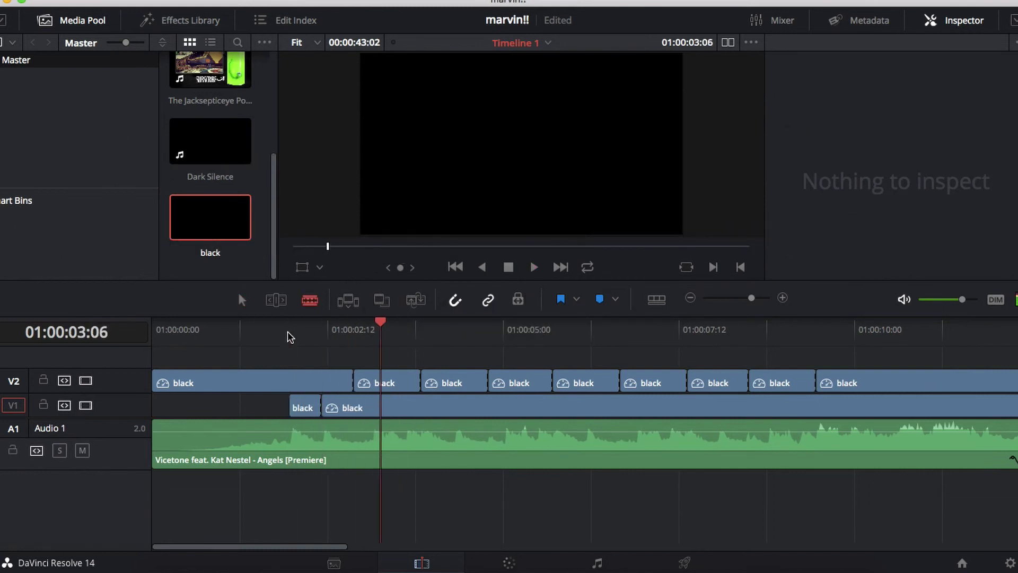
Split the V1 black clip on the beat at about 01:00:03:03.
key(Left)
key(Left)
key(Left)
click(374, 406)
Replay the passage to find the next beat and split the V1 black clip at about 01:00:03:10.
key(space)
key(space)
click(341, 328)
key(space)
key(space)
key(Left)
key(Left)
click(286, 334)
key(space)
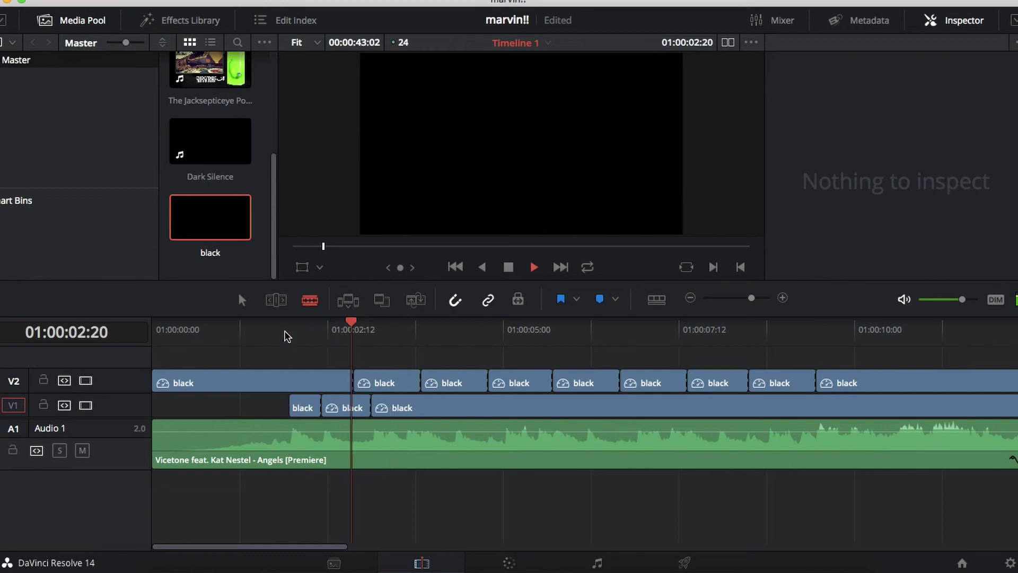
key(space)
click(392, 407)
Listen again from the first beats and split the V1 black clip at 01:00:03:14.
click(266, 335)
key(space)
key(space)
click(377, 332)
key(space)
key(space)
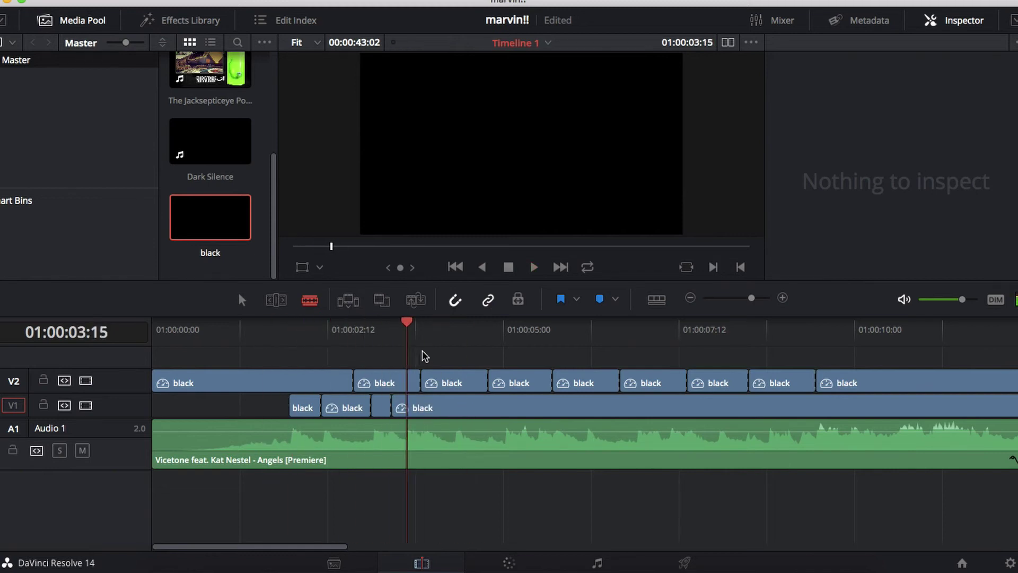
key(Left)
click(405, 406)
Replay the beats and split the V1 black clip at 01:00:03:20 and again shortly after 01:00:04:00.
click(336, 332)
key(space)
key(space)
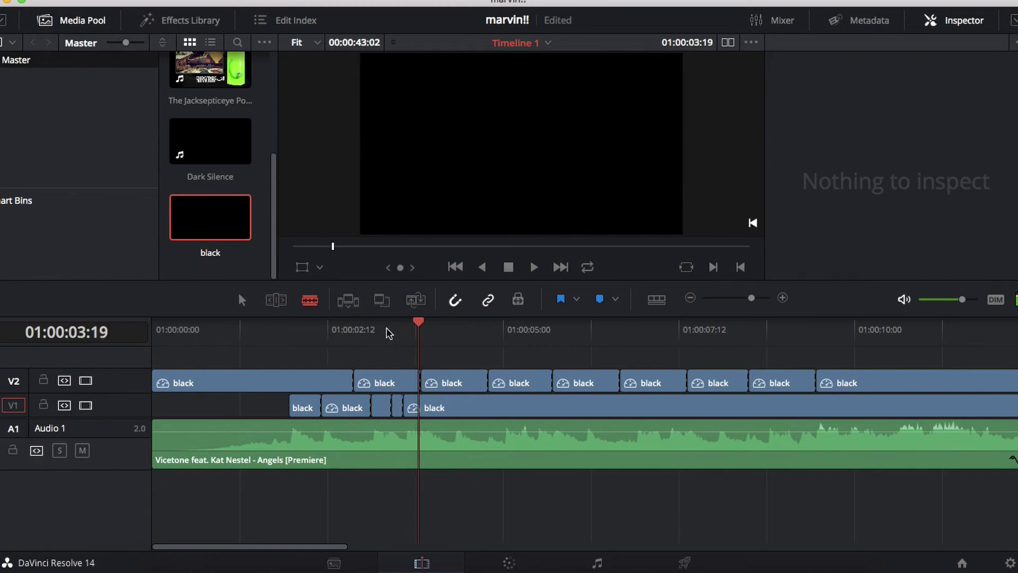
key(Right)
click(424, 407)
key(space)
click(452, 407)
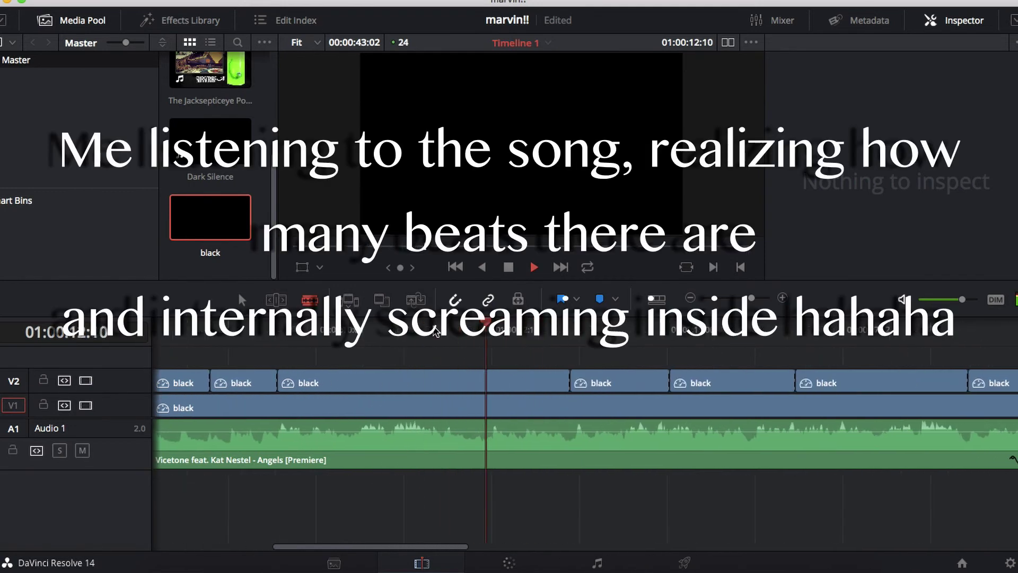
Listen through the song to about 01:00:35:11 and look over the cuts along the whole timeline.
key(ctrl+b)
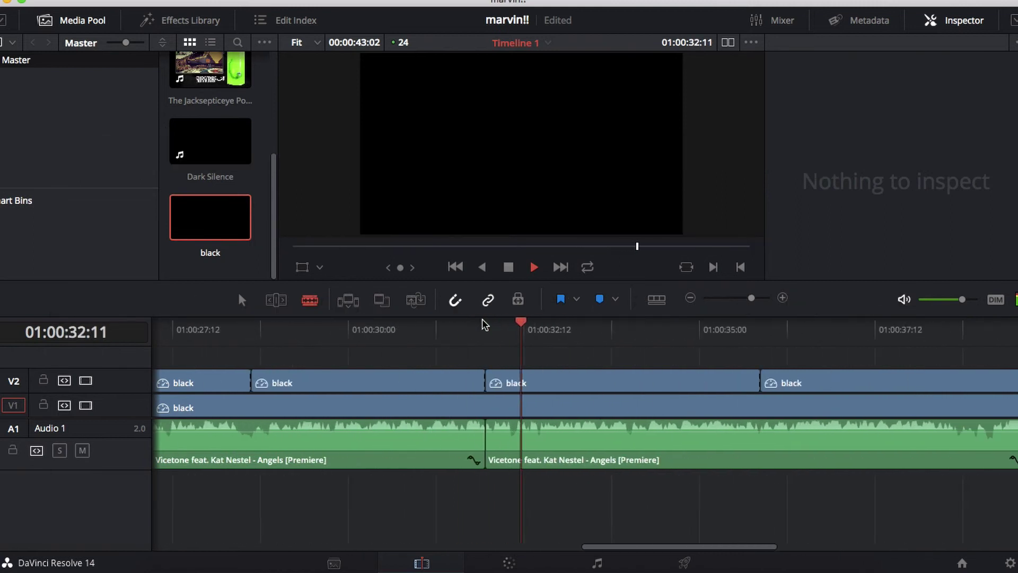
key(space)
drag(751, 298, 734, 298)
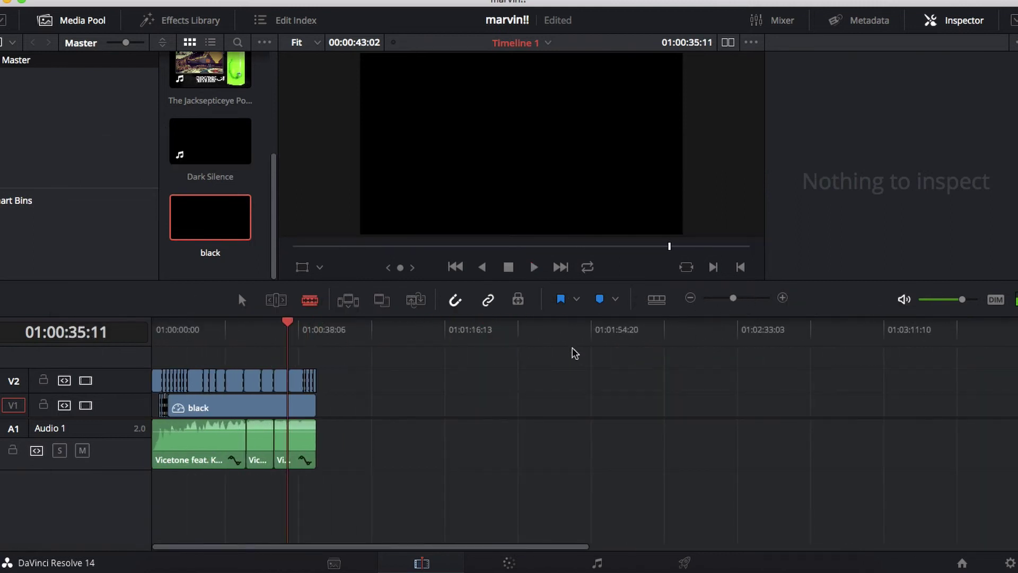
scroll(409, 399, left, 5)
drag(733, 298, 748, 298)
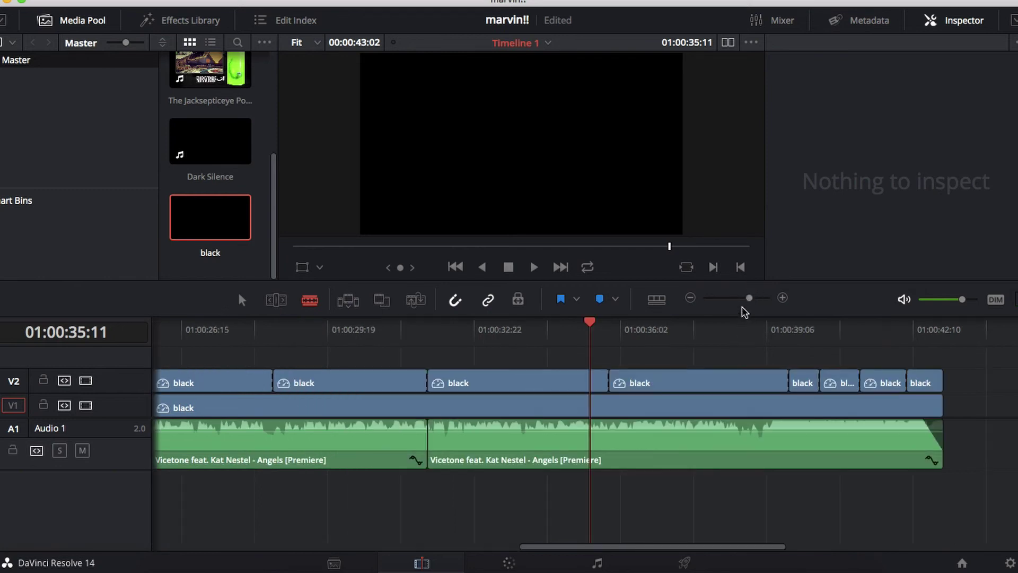
click(742, 307)
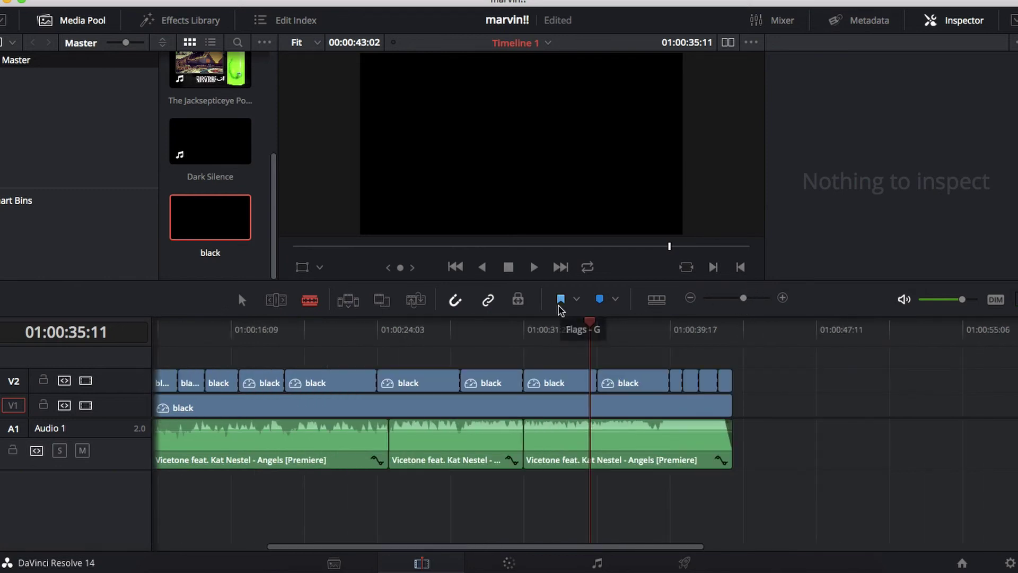
scroll(526, 382, left, 5)
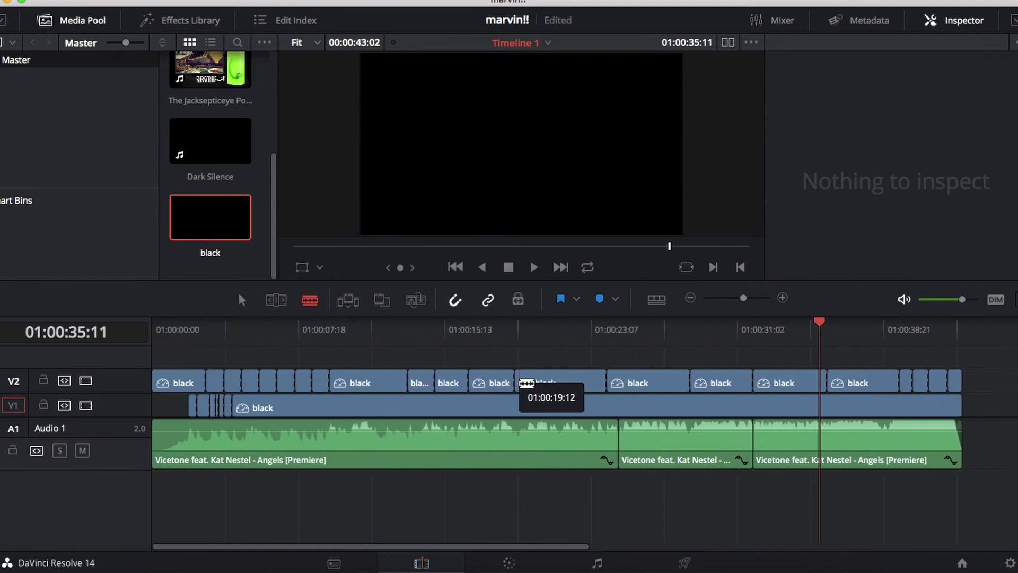
Move all the cut black clips from V2 down onto V1, overwriting the beat cuts, and return the playhead to the start.
click(242, 300)
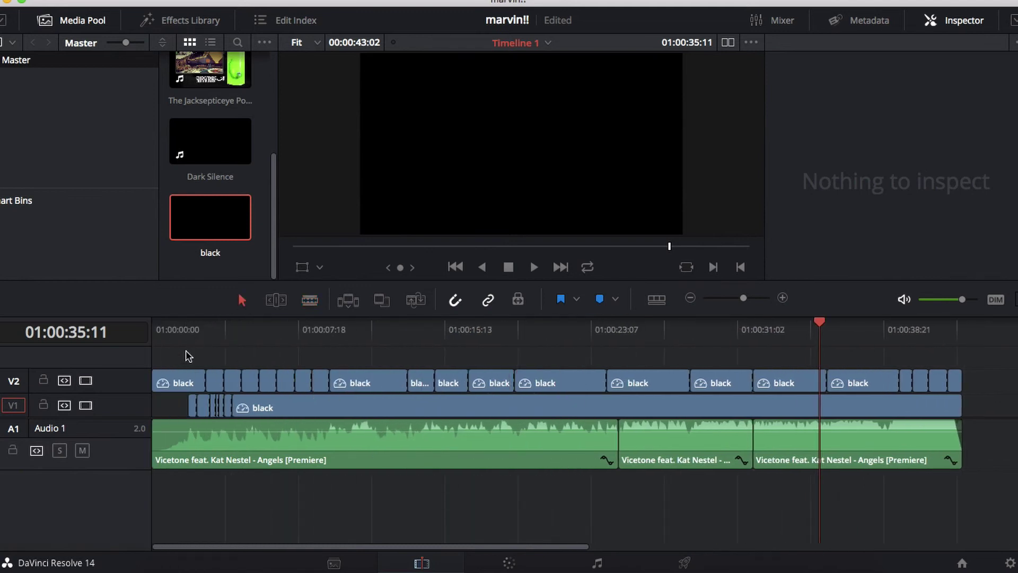
drag(185, 356, 982, 378)
drag(372, 381, 372, 401)
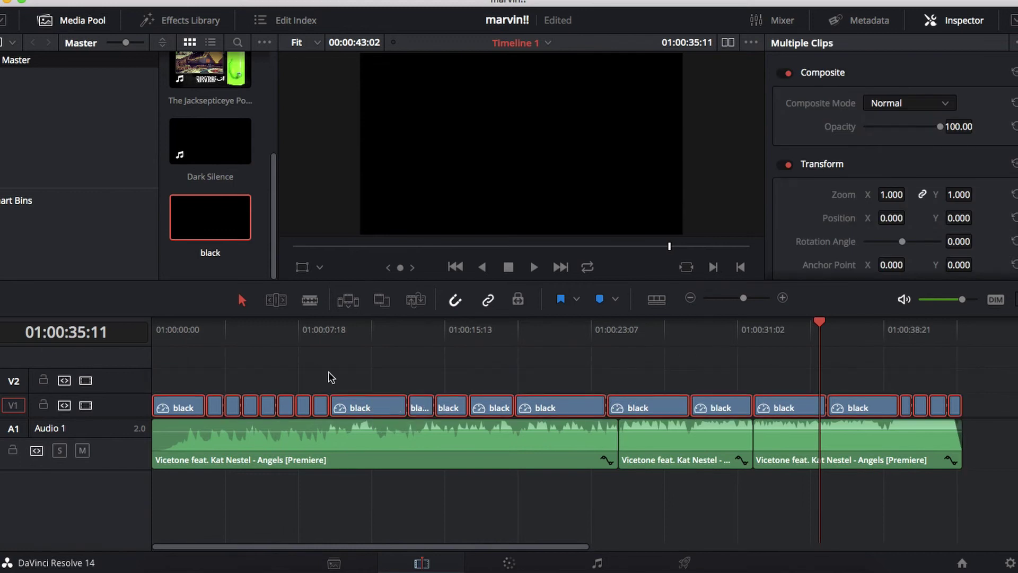
click(331, 376)
drag(173, 331, 95, 332)
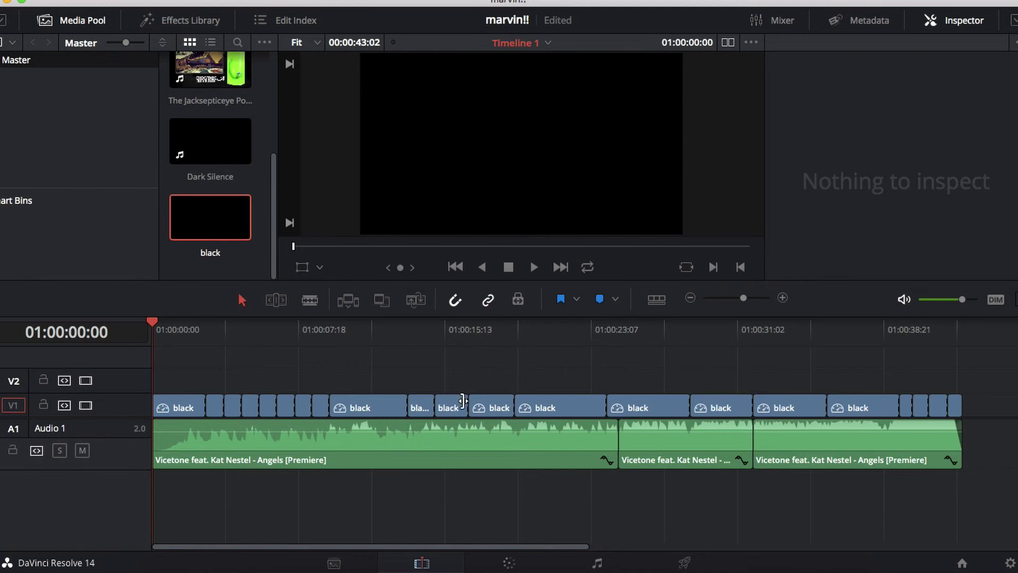
Add The Jacksepticeye Power Hour - Marvins Magic (1) to V1 and A1 after the song, starting at 01:00:49:11.
scroll(463, 401, right, 10)
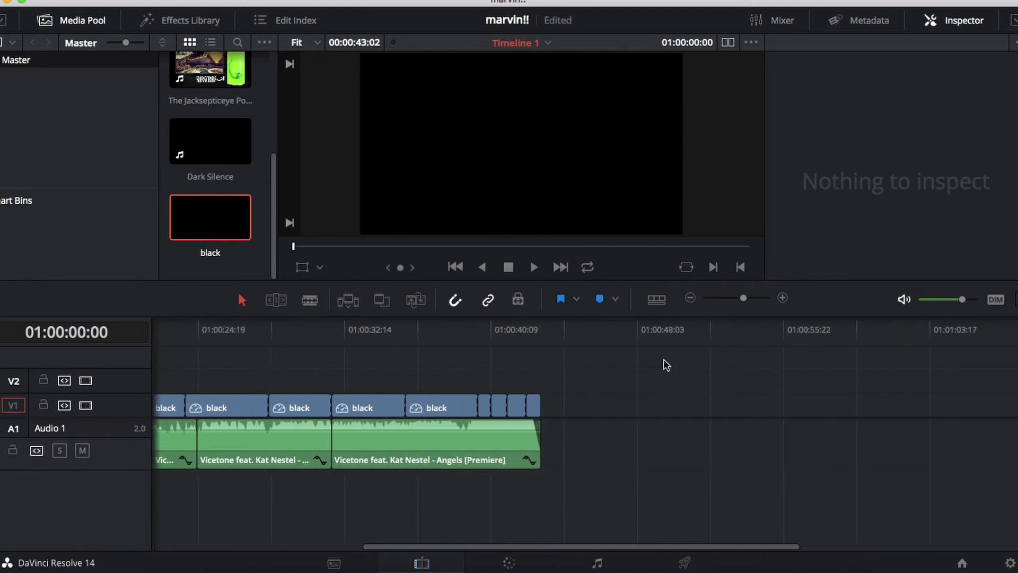
scroll(666, 364, right, 2)
scroll(226, 146, up, 2)
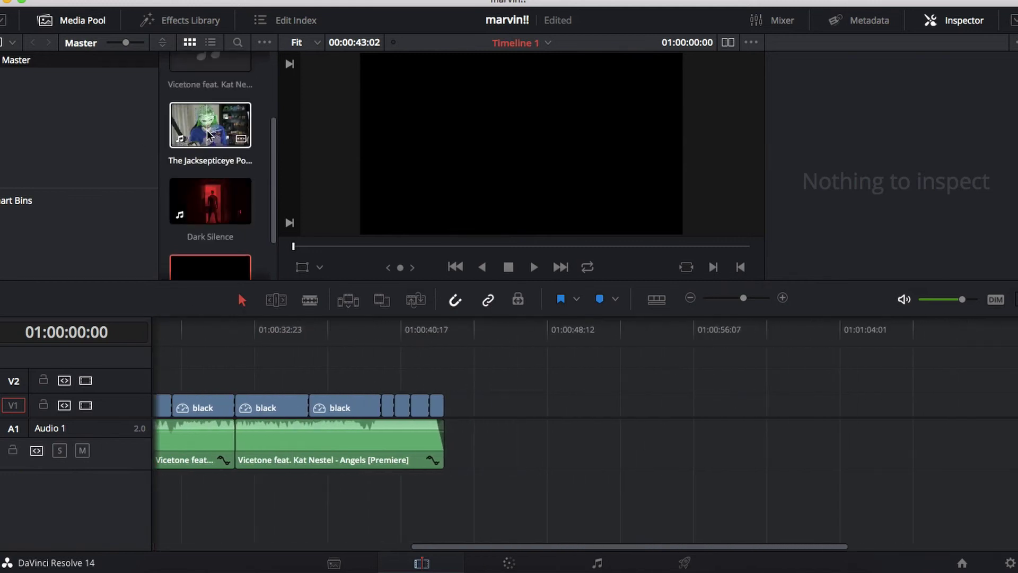
mouse_move(209, 135)
mouse_down()
mouse_move(563, 359)
mouse_move(565, 401)
mouse_move(566, 392)
mouse_up()
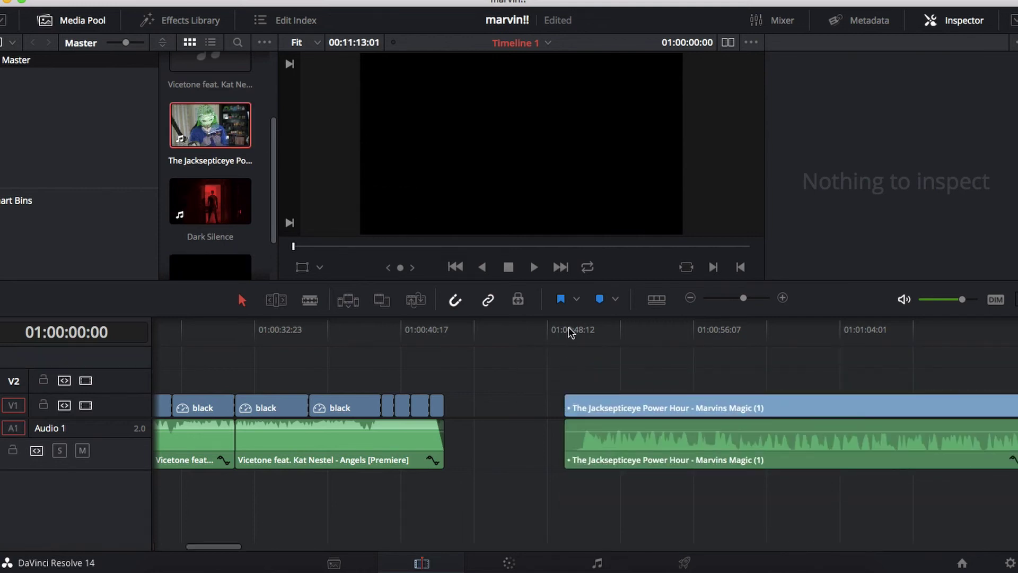
click(568, 331)
scroll(565, 335, right, 5)
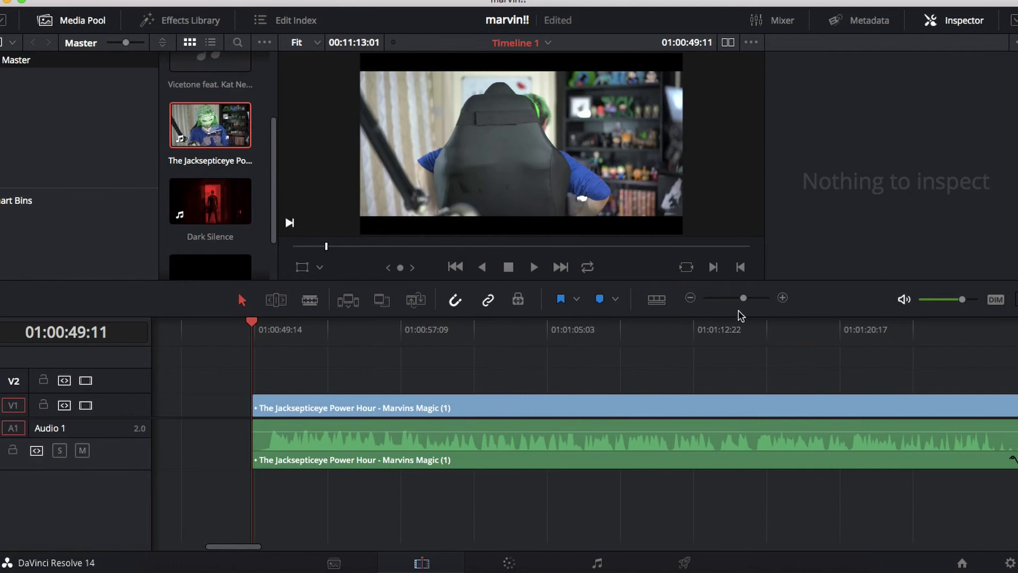
drag(743, 298, 722, 300)
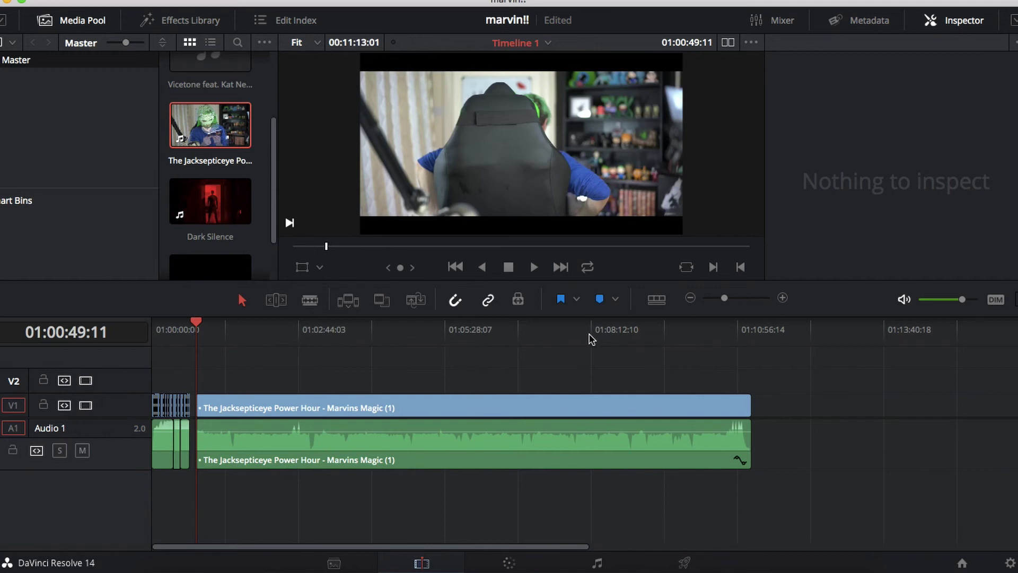
Split the Marvins Magic clip at about 01:00:51:16 and play across the cut.
click(738, 299)
key(b)
click(500, 411)
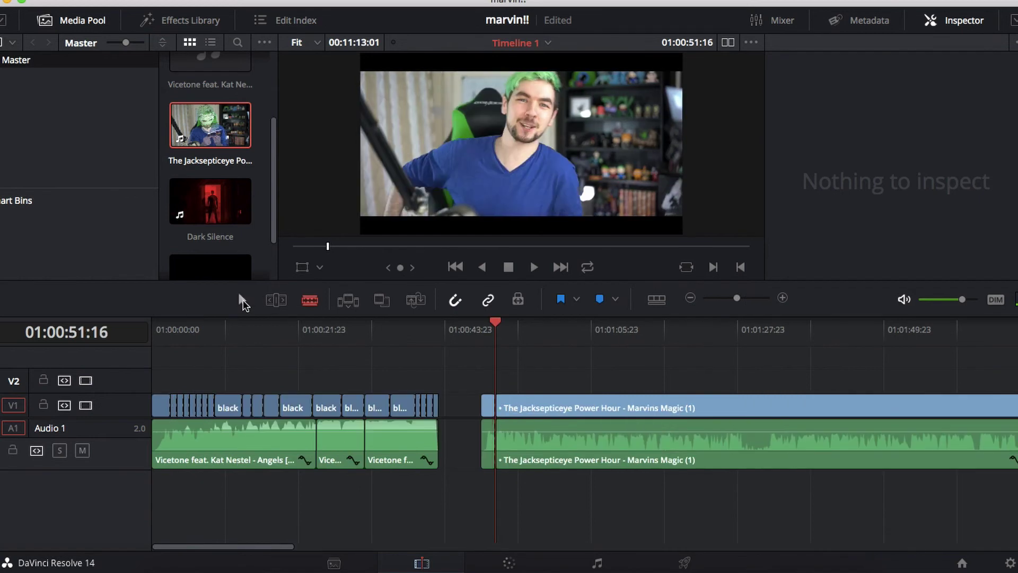
key(space)
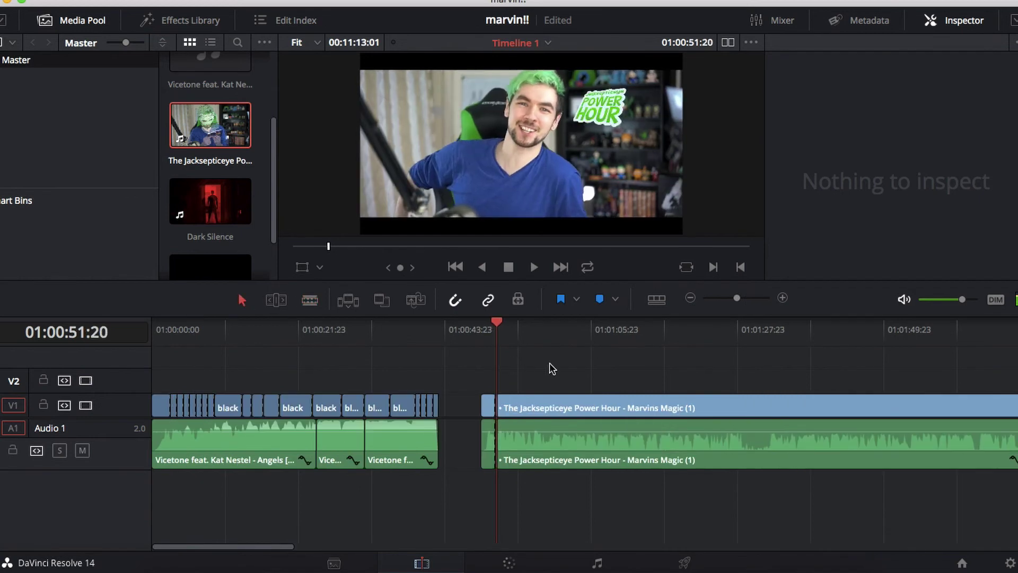
key(j)
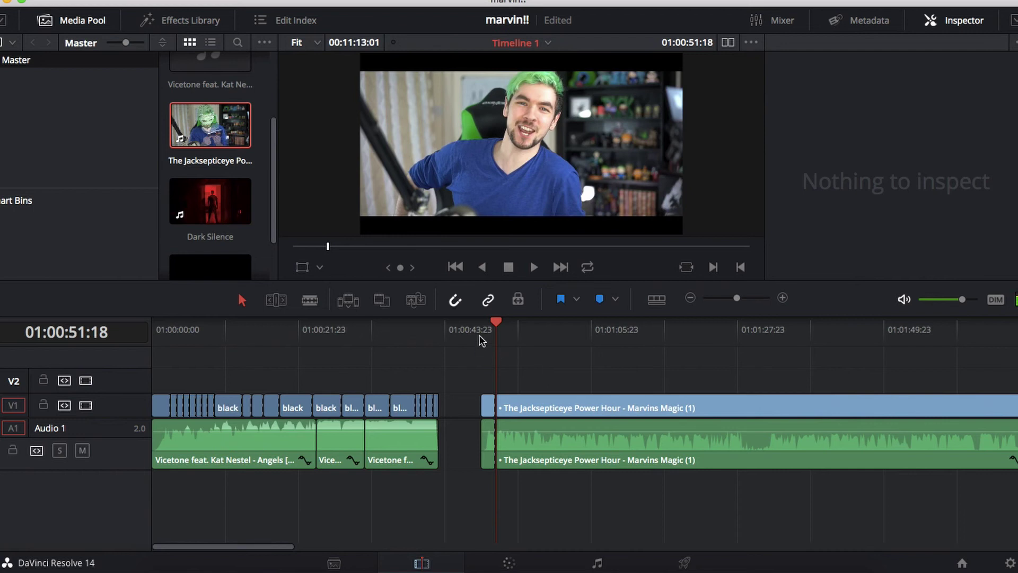
Unlink the video and audio of the short opening Marvins Magic segment and delete its audio.
click(480, 339)
click(486, 409)
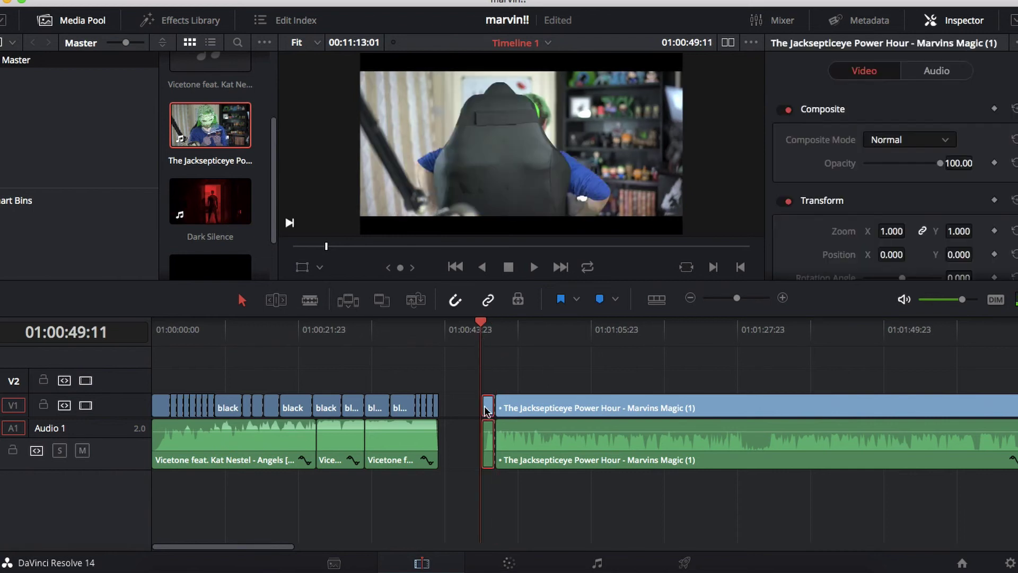
right_click(487, 410)
click(459, 502)
click(472, 404)
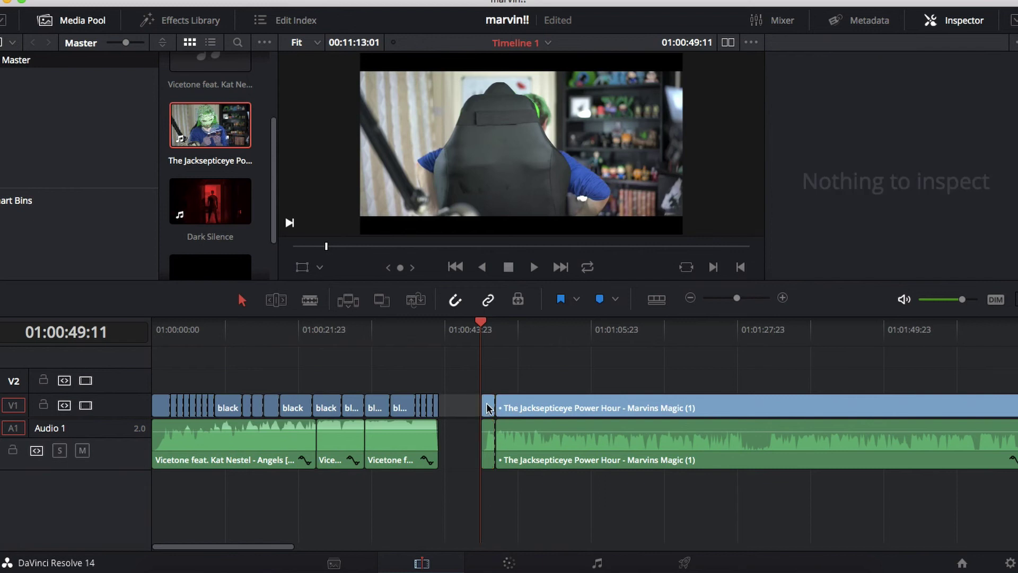
click(488, 408)
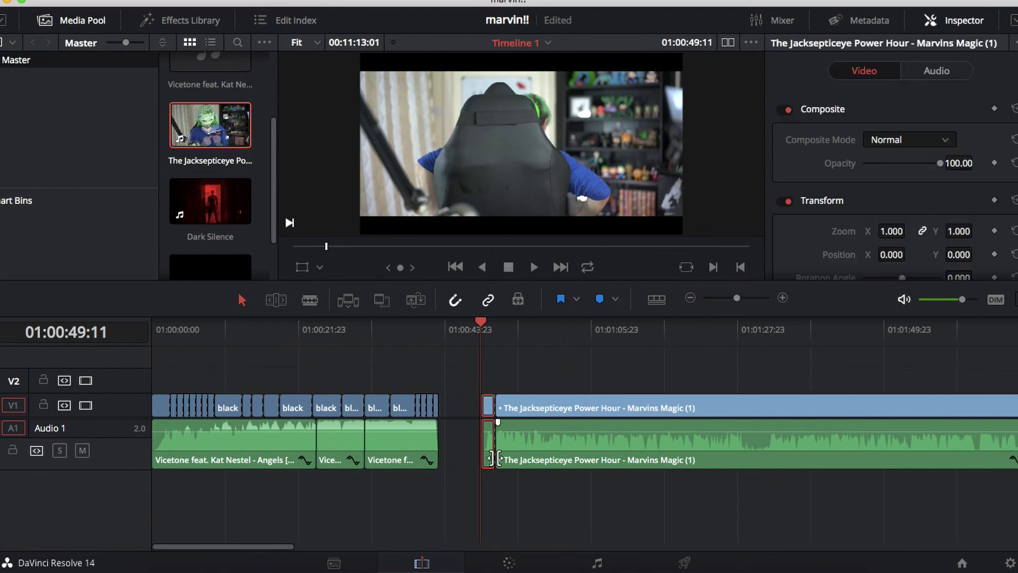
right_click(487, 411)
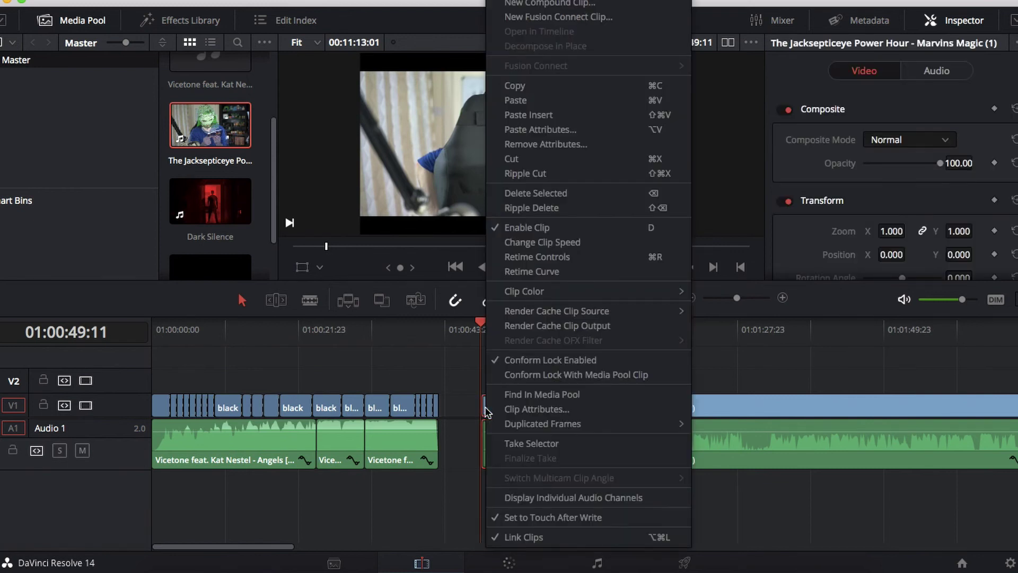
click(539, 536)
click(479, 479)
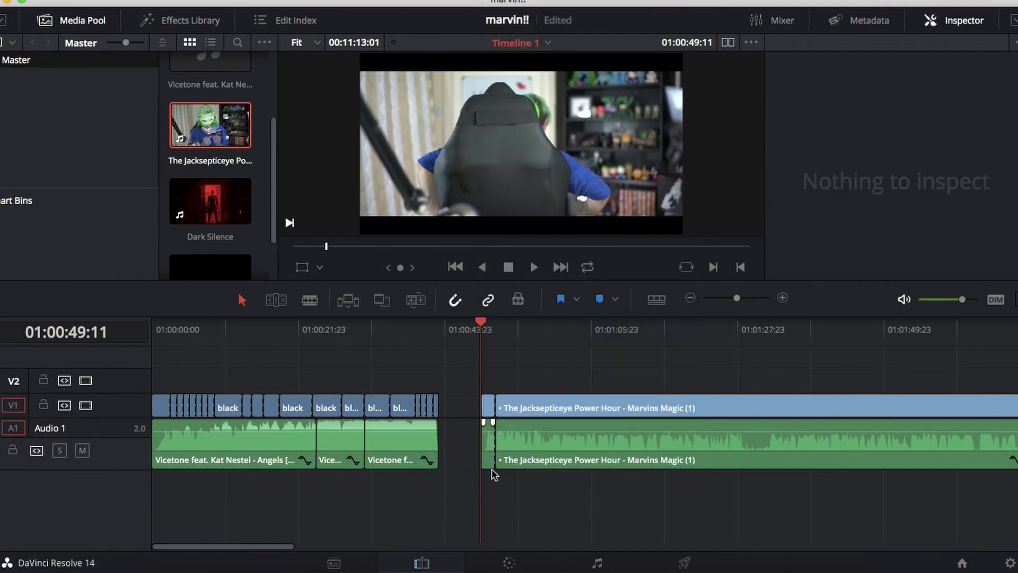
click(486, 461)
key(BackSpace)
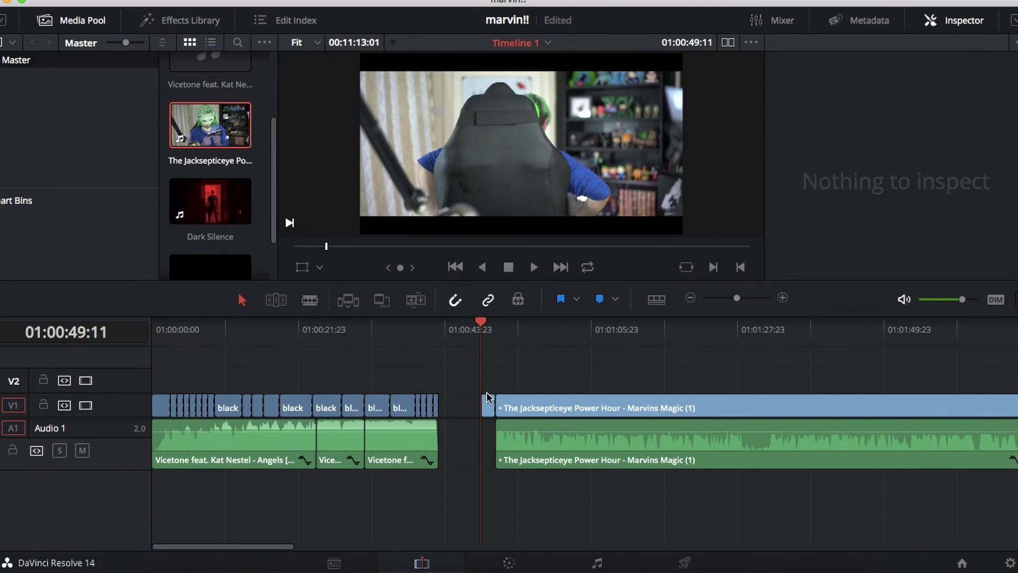
Move the short Marvins Magic video segment to V2 at the timeline start and play it against the song.
drag(488, 404, 159, 385)
key(Home)
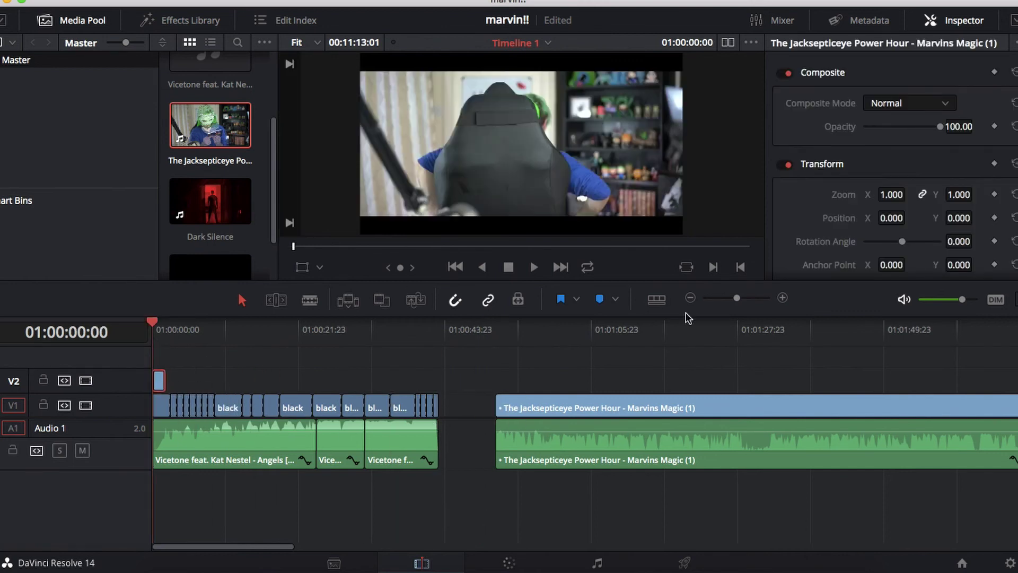
click(744, 298)
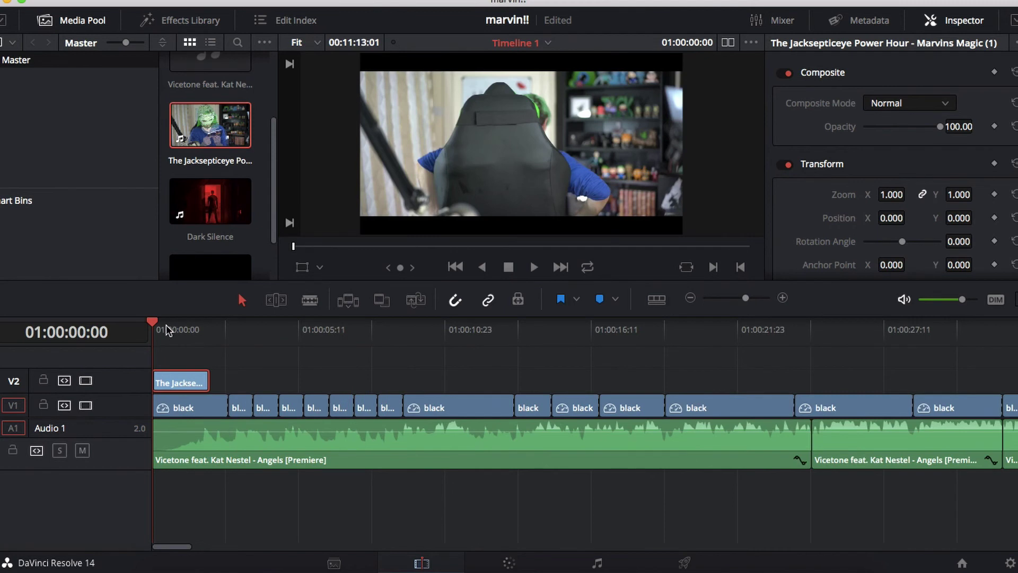
key(space)
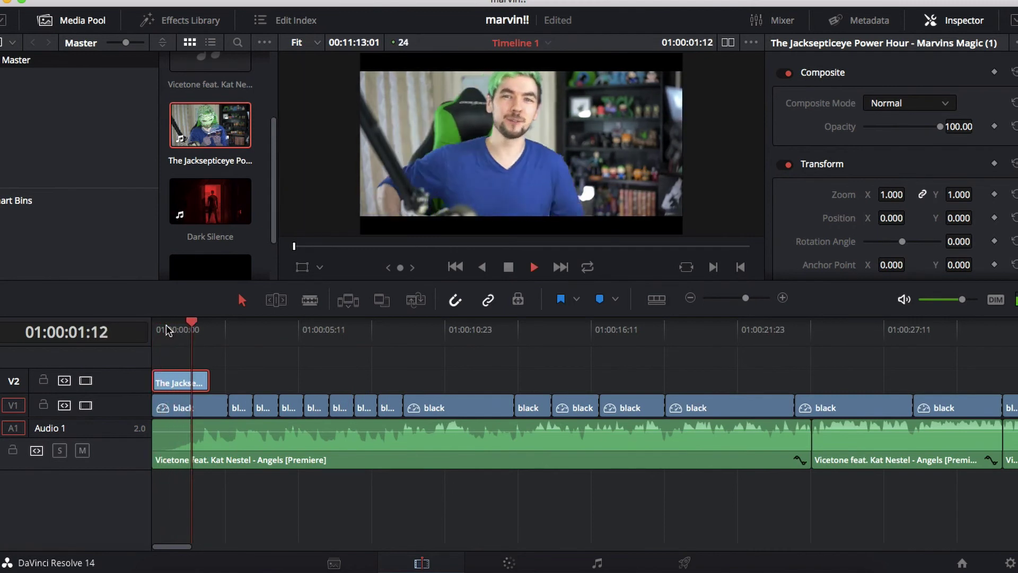
key(space)
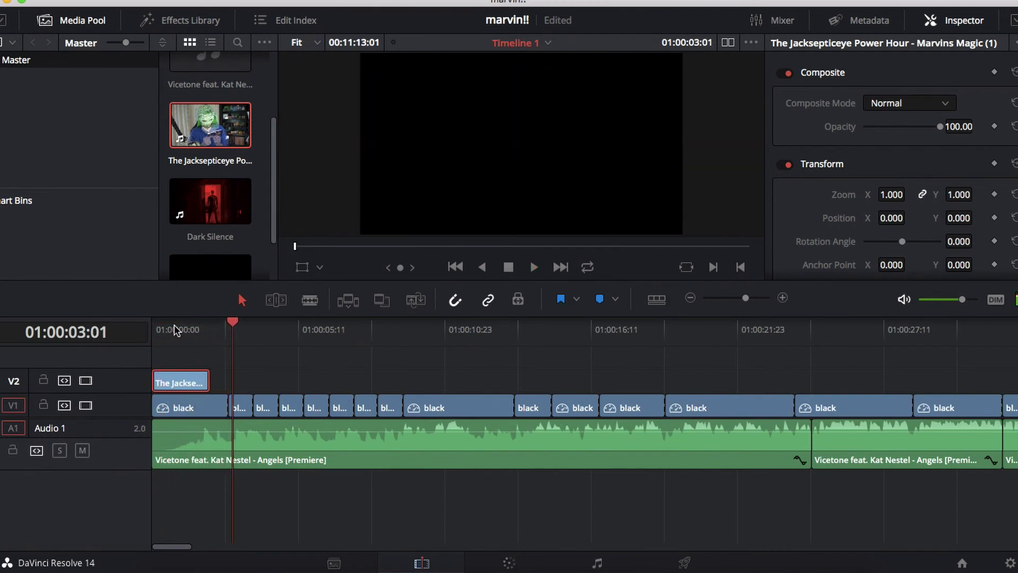
drag(191, 337, 141, 338)
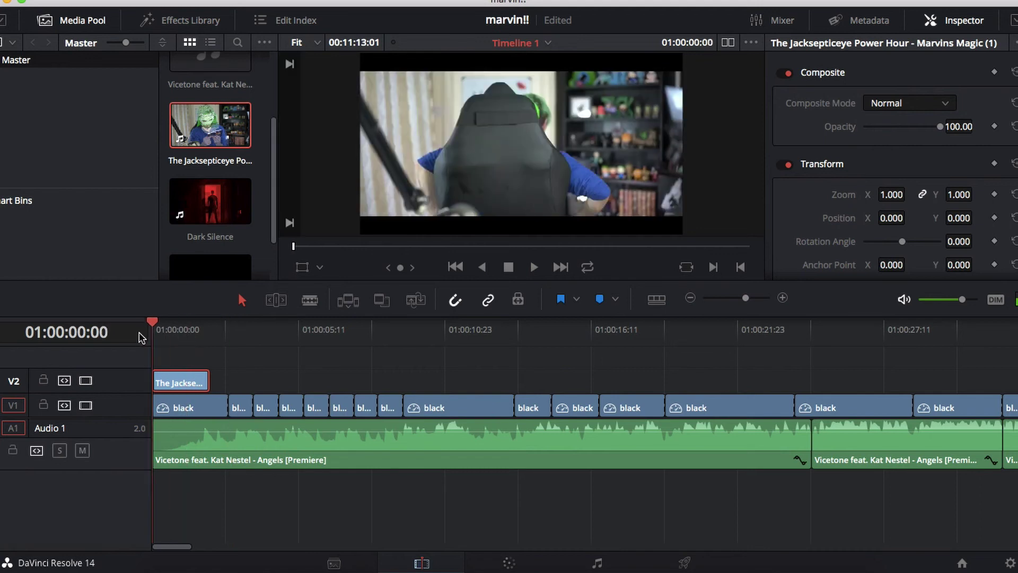
Set the V2 segment's speed to 75% and extend its end to match the first black clip on V1.
right_click(194, 374)
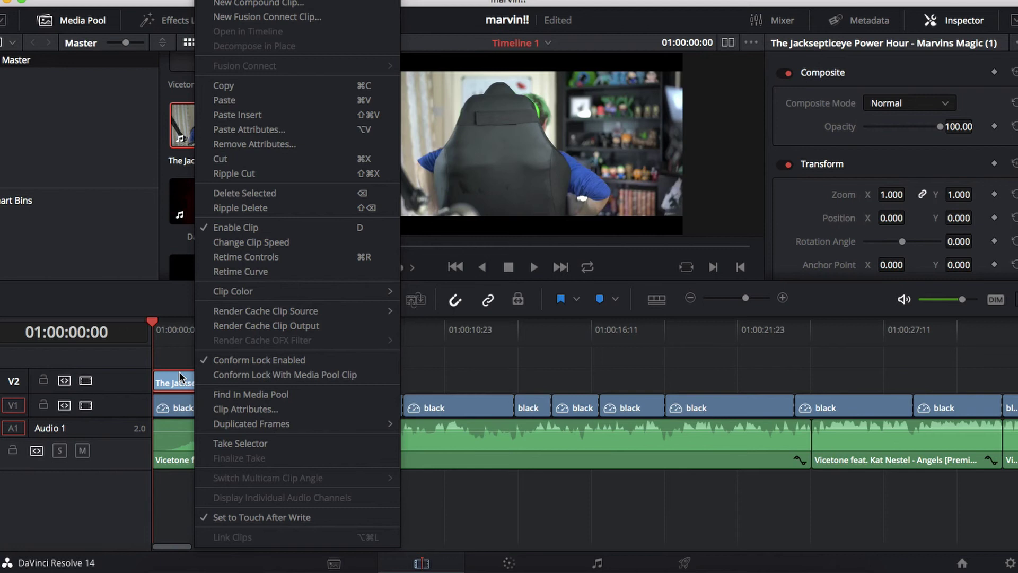
click(261, 243)
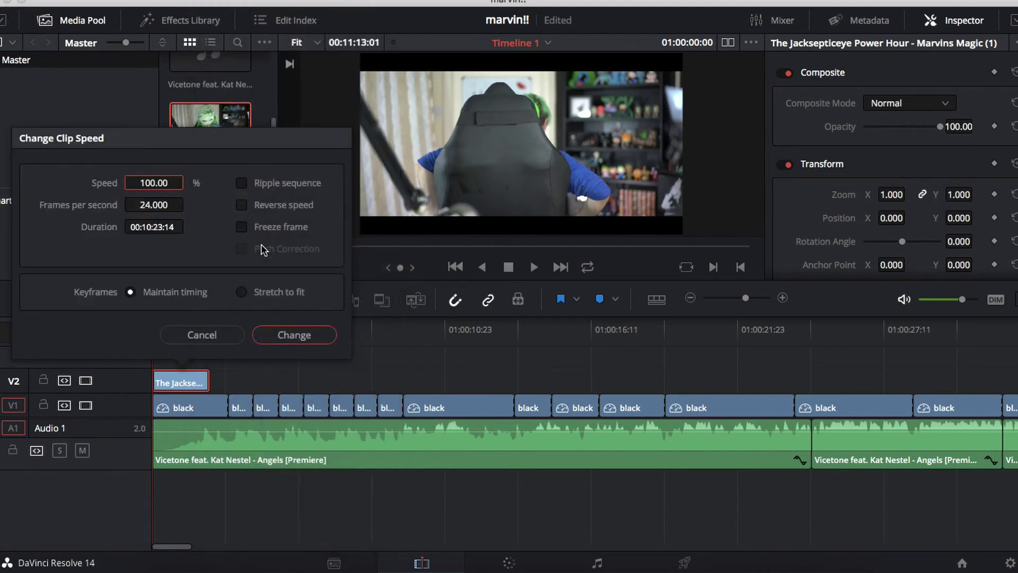
drag(171, 184, 143, 184)
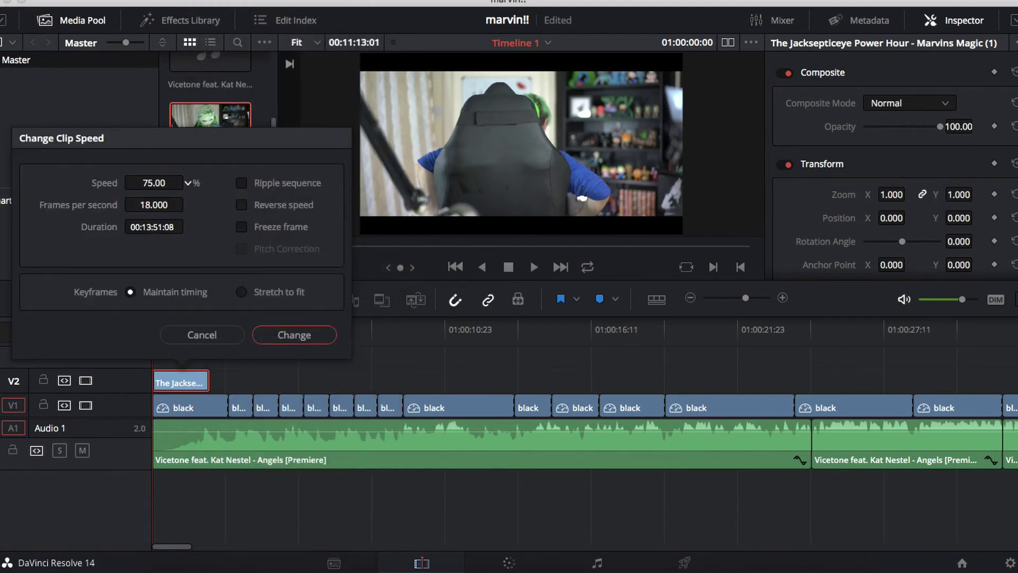
click(312, 337)
drag(207, 376, 229, 377)
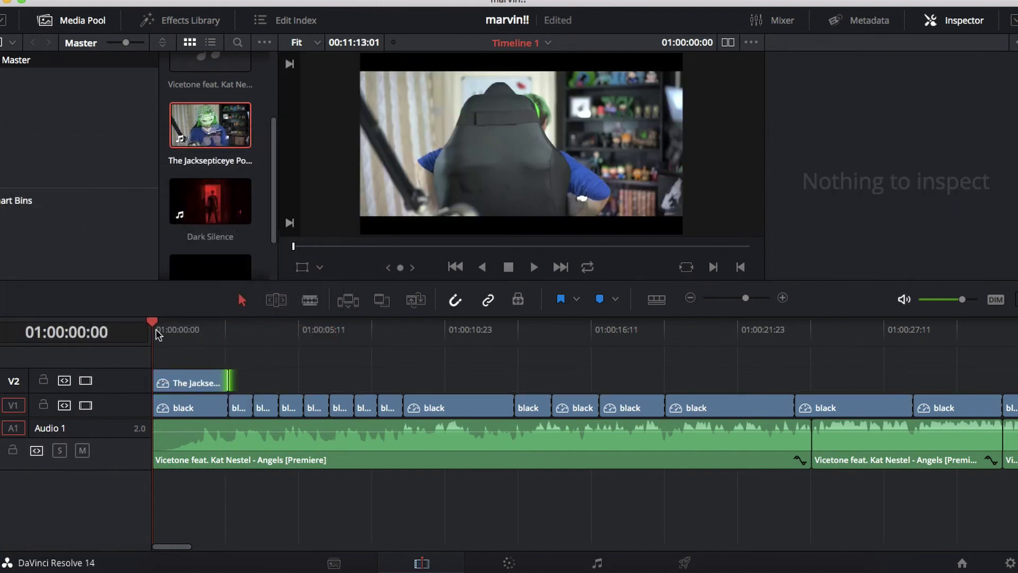
Play the V2 Marvins Magic segment against the song and split it at 01:00:01:21.
drag(157, 329, 225, 331)
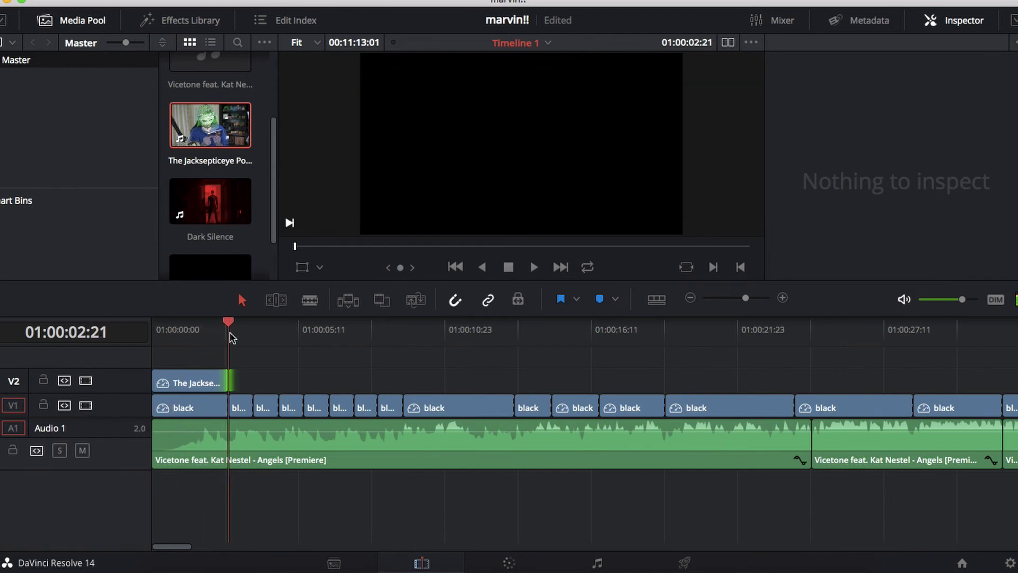
click(157, 332)
key(space)
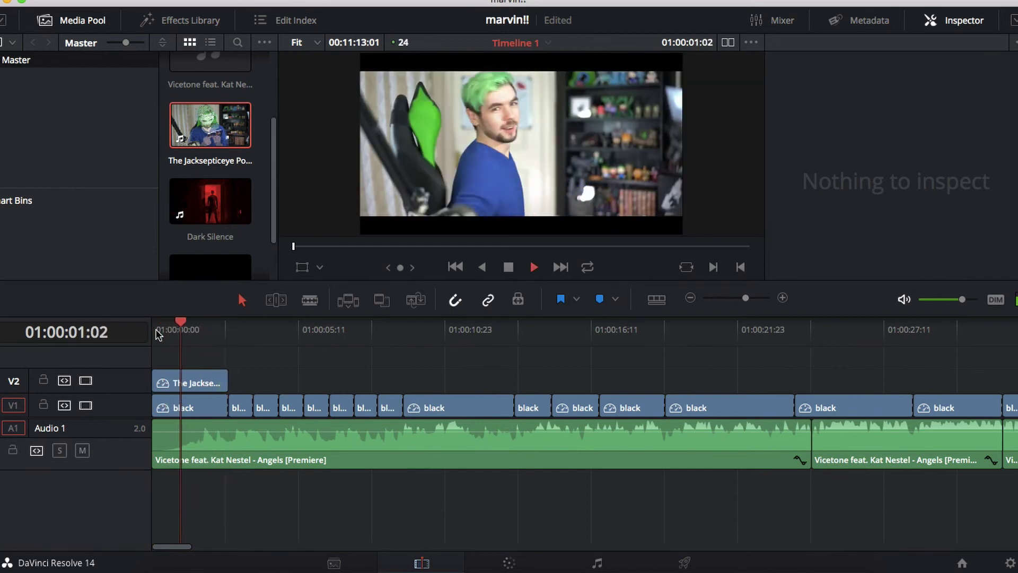
key(space)
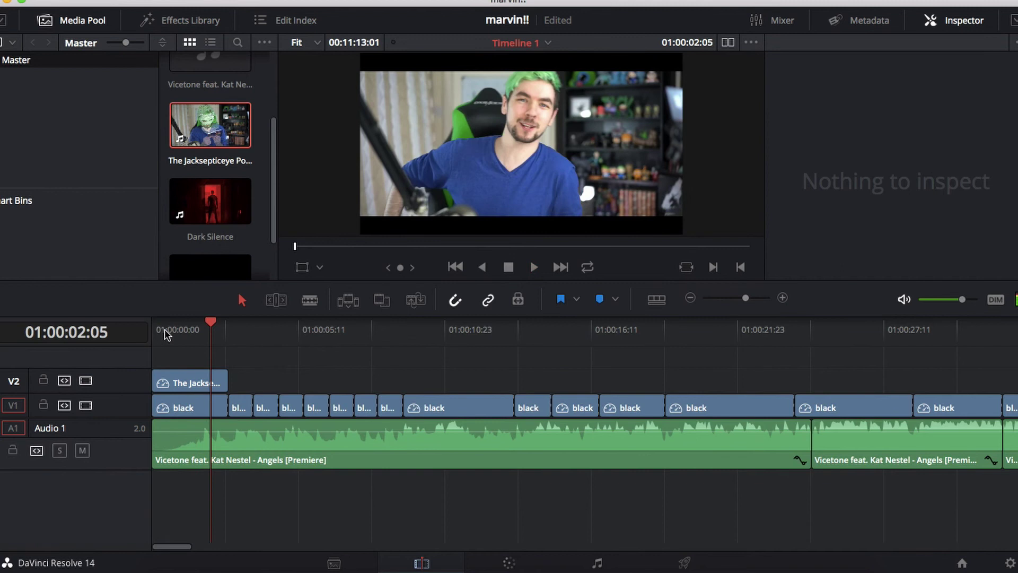
click(193, 327)
key(space)
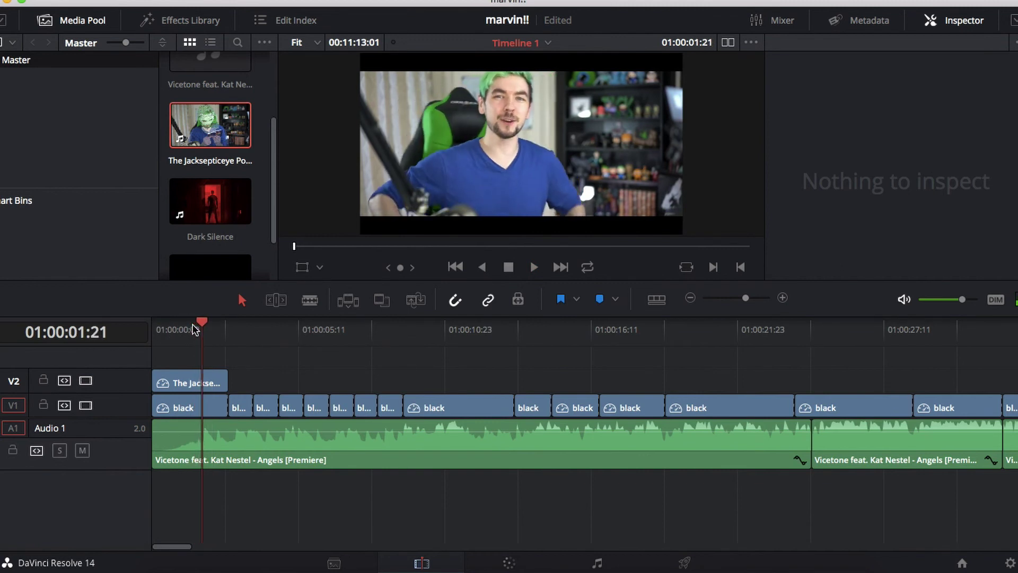
click(316, 304)
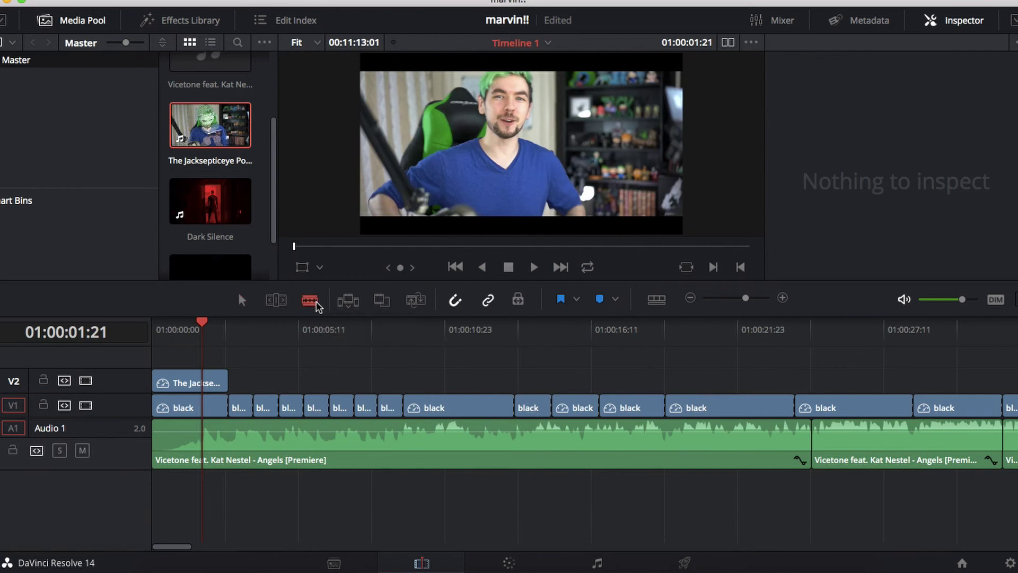
click(209, 378)
click(242, 300)
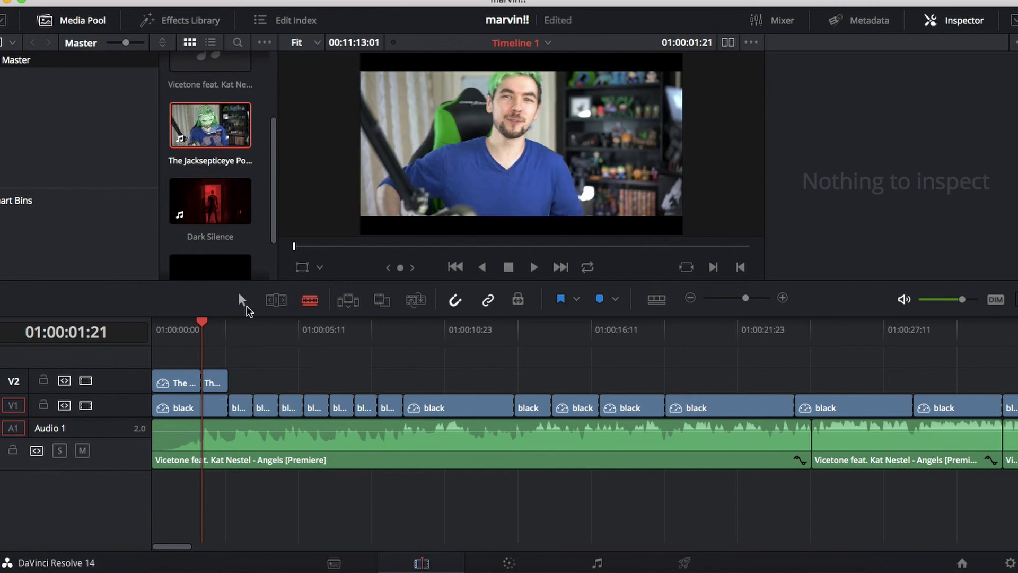
Open the first V2 segment for color grading and shape its custom curve into an S with lowered shadows and raised highlights.
click(173, 330)
drag(175, 334, 154, 336)
click(175, 382)
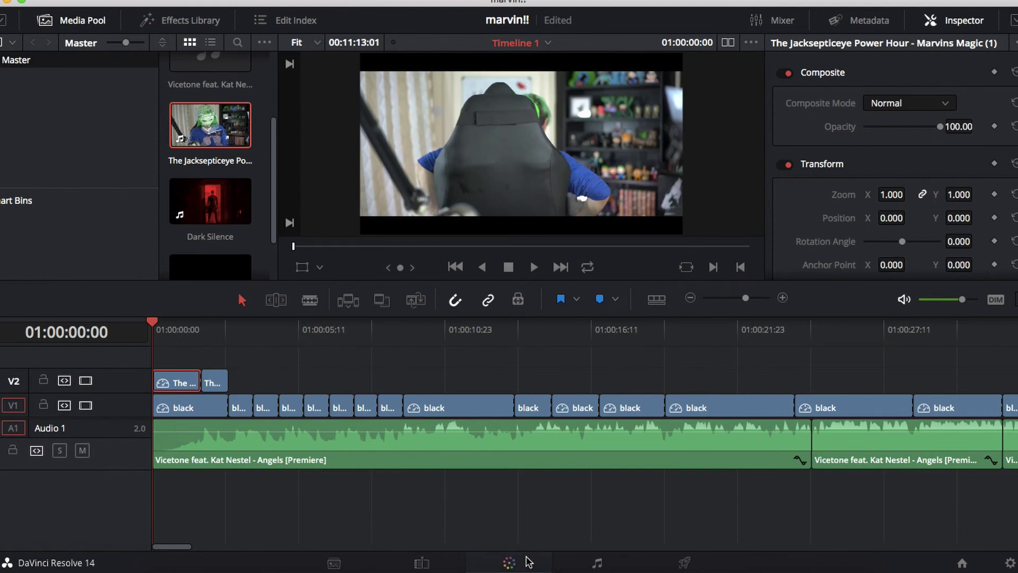
click(528, 561)
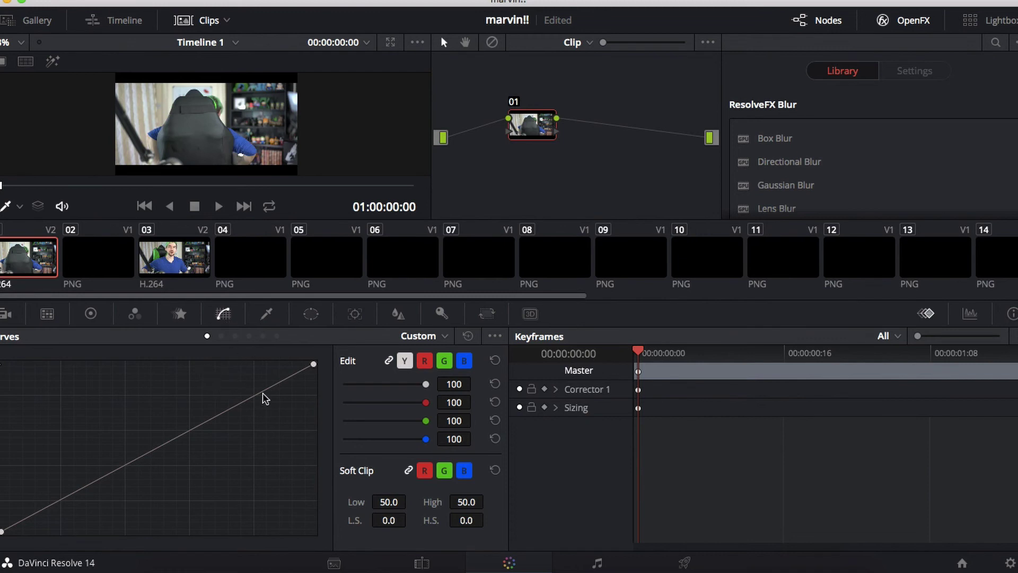
drag(261, 396, 255, 368)
drag(80, 474, 95, 507)
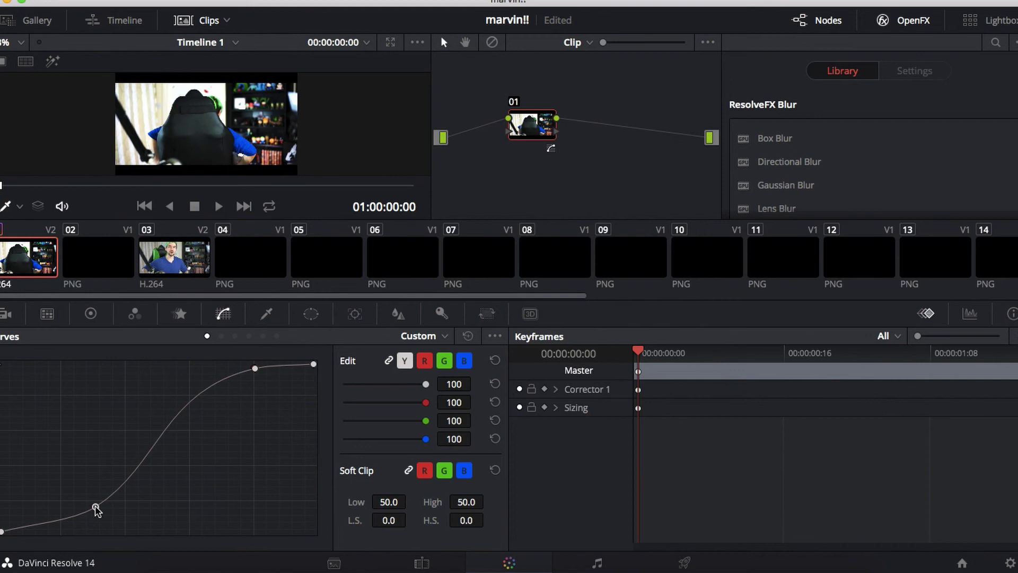
mouse_move(95, 507)
mouse_down()
mouse_move(84, 483)
mouse_move(104, 499)
mouse_up()
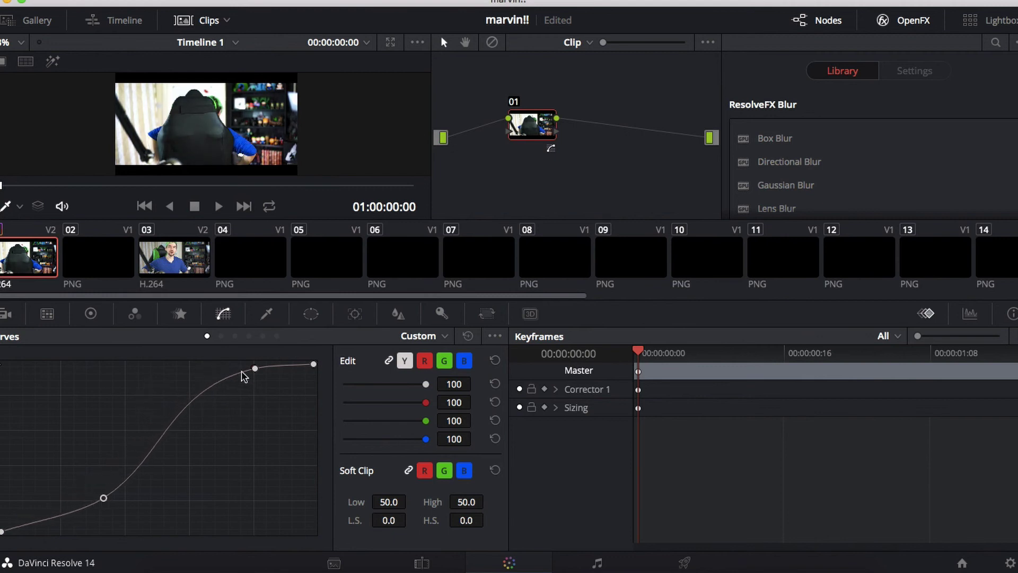
mouse_move(255, 368)
mouse_down()
mouse_move(256, 385)
mouse_move(257, 372)
mouse_up()
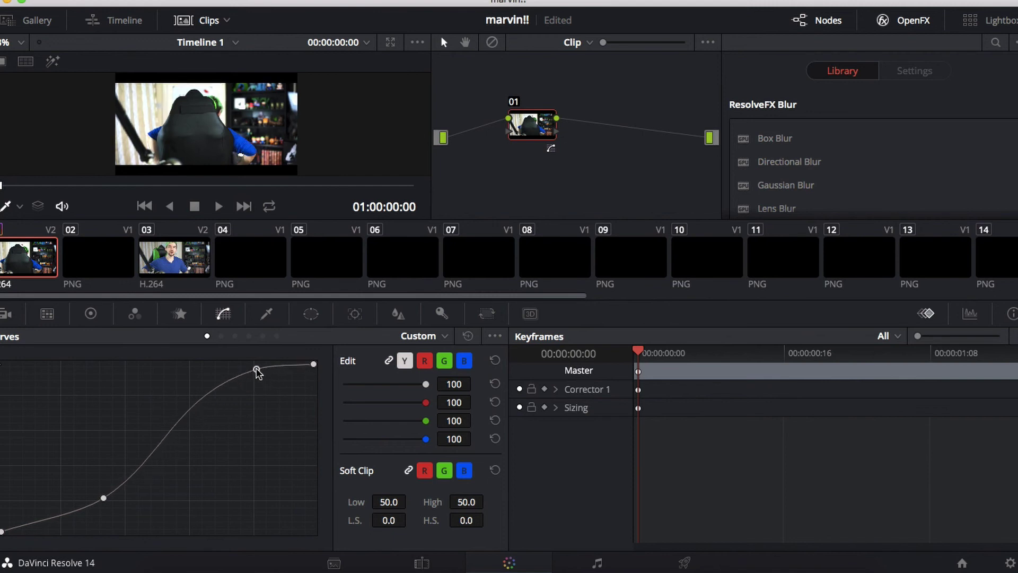
Try a red output of 1.63 and a blue-shifted Lift on the first segment, reverting both adjustments.
click(135, 314)
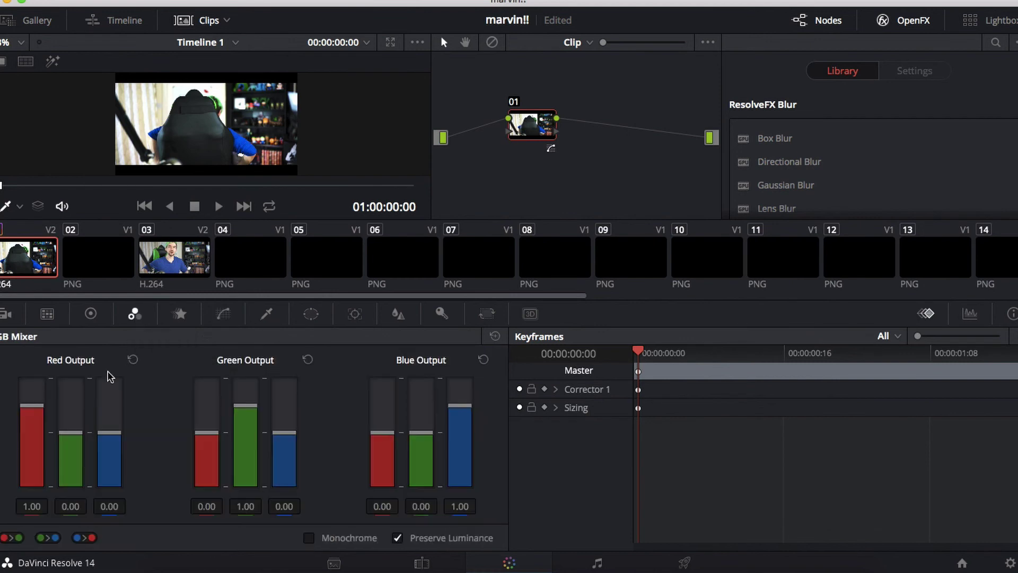
drag(27, 400, 36, 377)
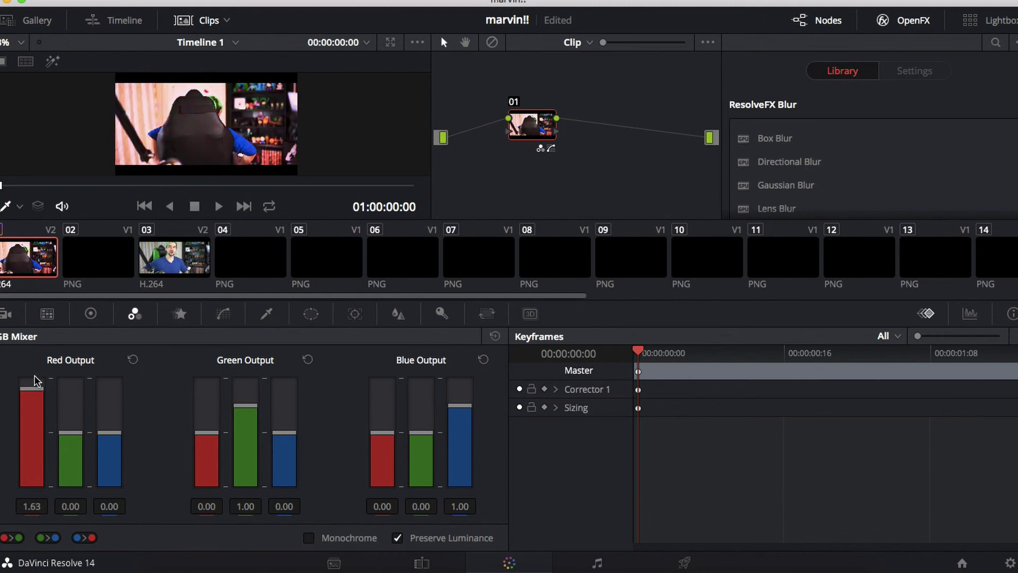
double_click(37, 381)
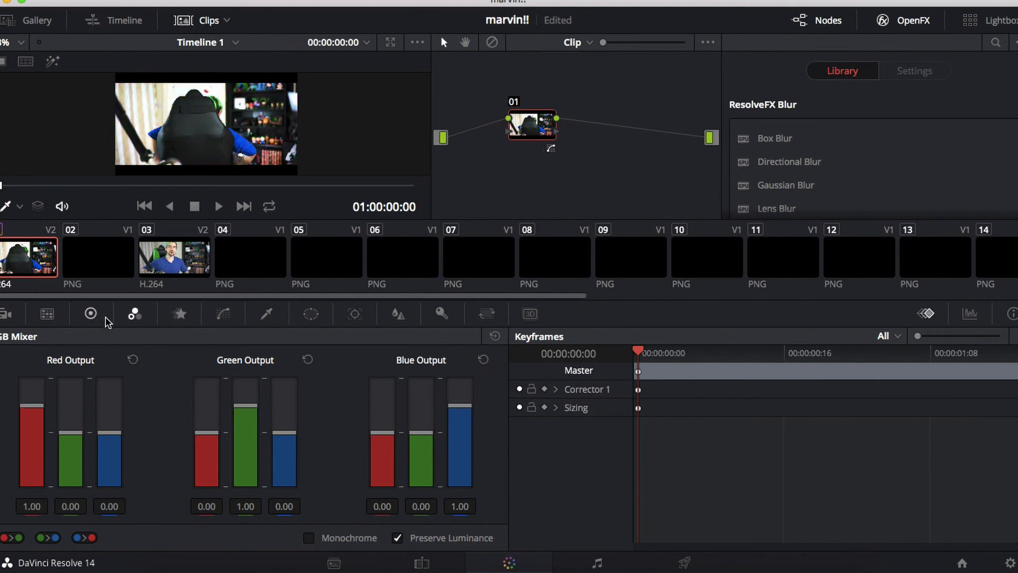
click(90, 314)
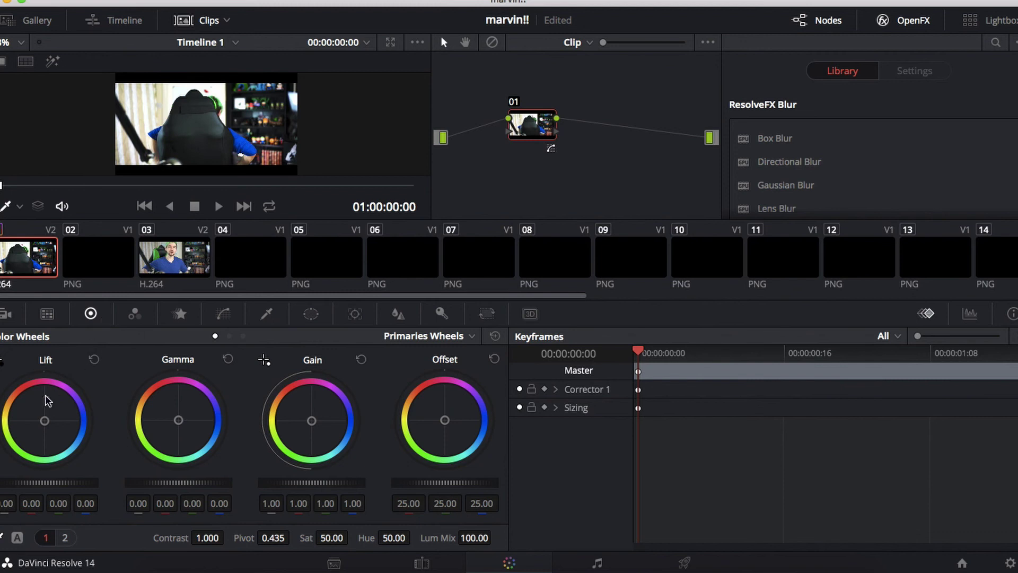
drag(47, 401, 53, 422)
key(ctrl+z)
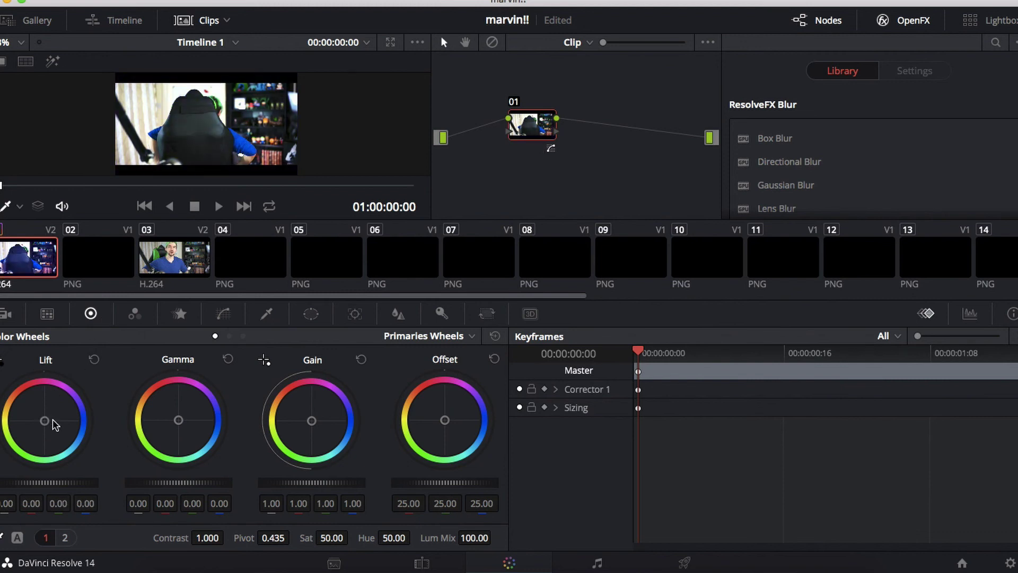
Set both secondary channels of the first segment's Red, Green and Blue Outputs to -2.00 in the RGB Mixer.
click(135, 314)
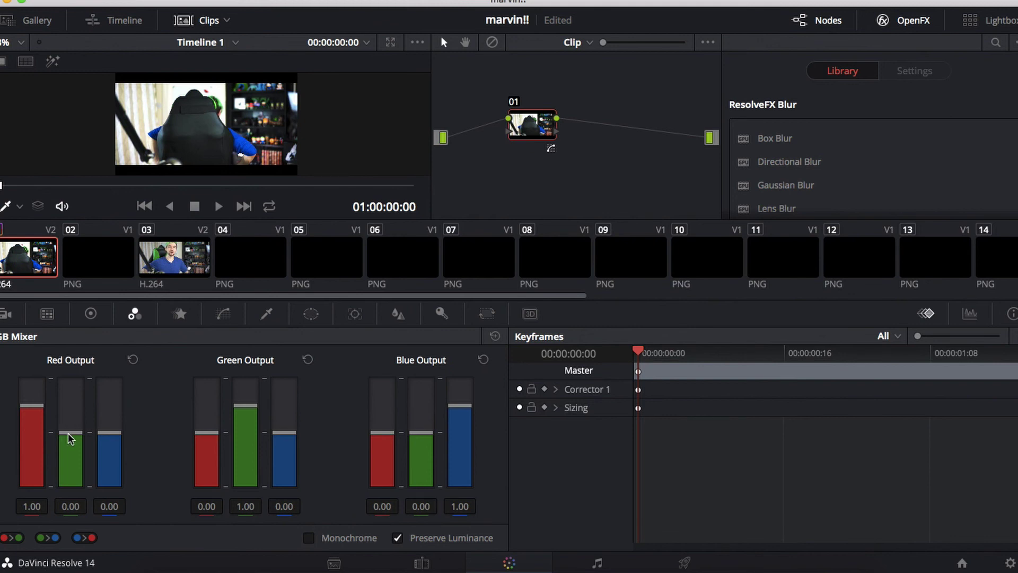
drag(70, 439, 106, 512)
drag(72, 470, 77, 535)
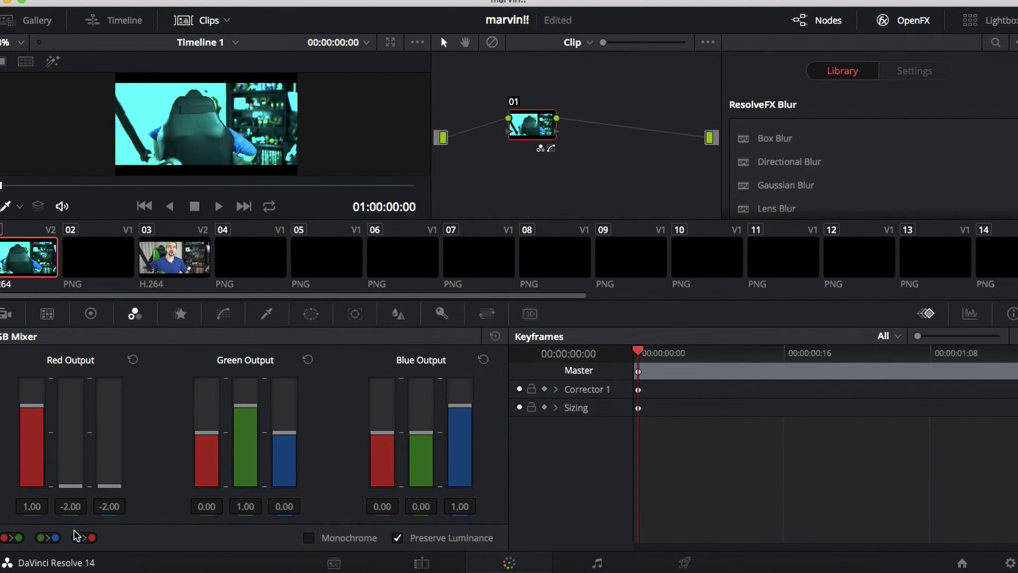
drag(206, 432, 211, 557)
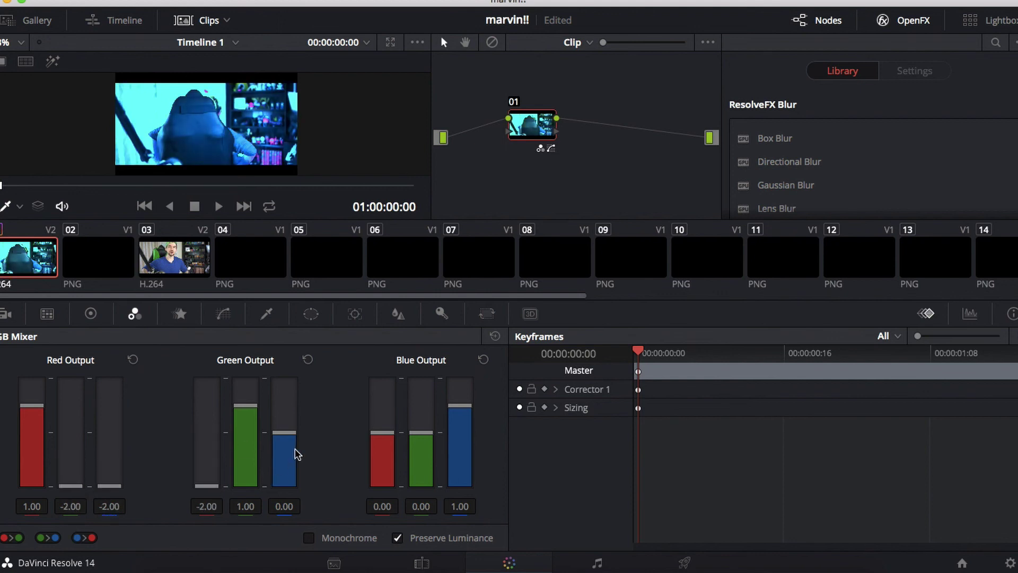
drag(284, 433, 289, 549)
drag(382, 448, 399, 501)
drag(421, 433, 419, 541)
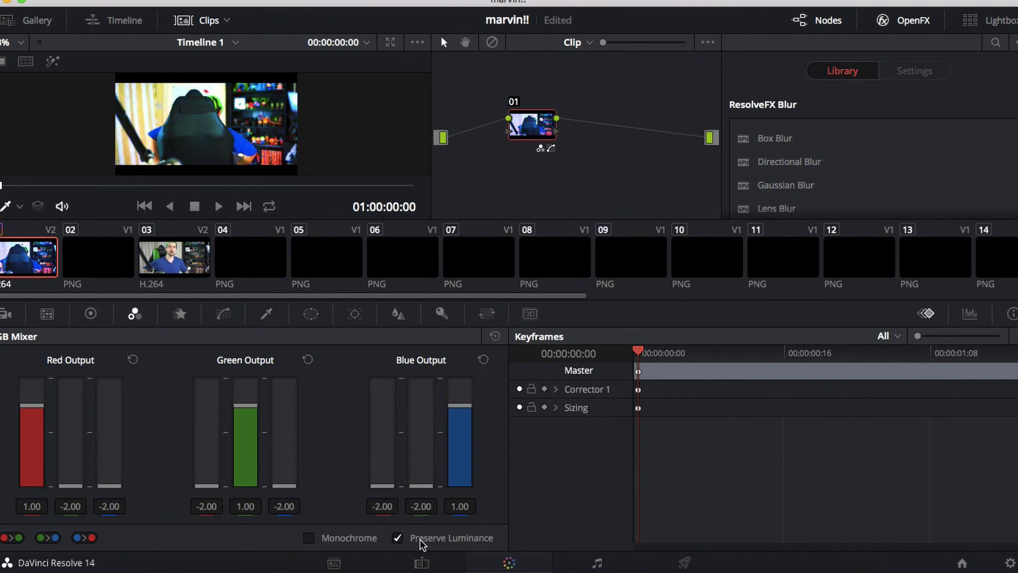
Lower the main red, green and blue channels of the first segment's outputs to -1.51 and play the graded segment in the timeline.
drag(33, 416, 49, 459)
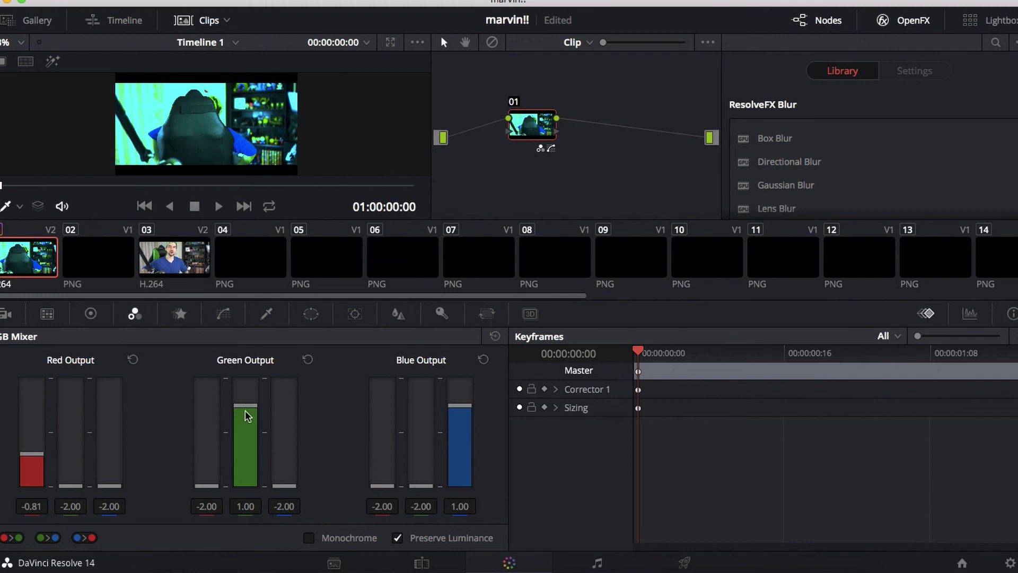
drag(246, 409, 248, 457)
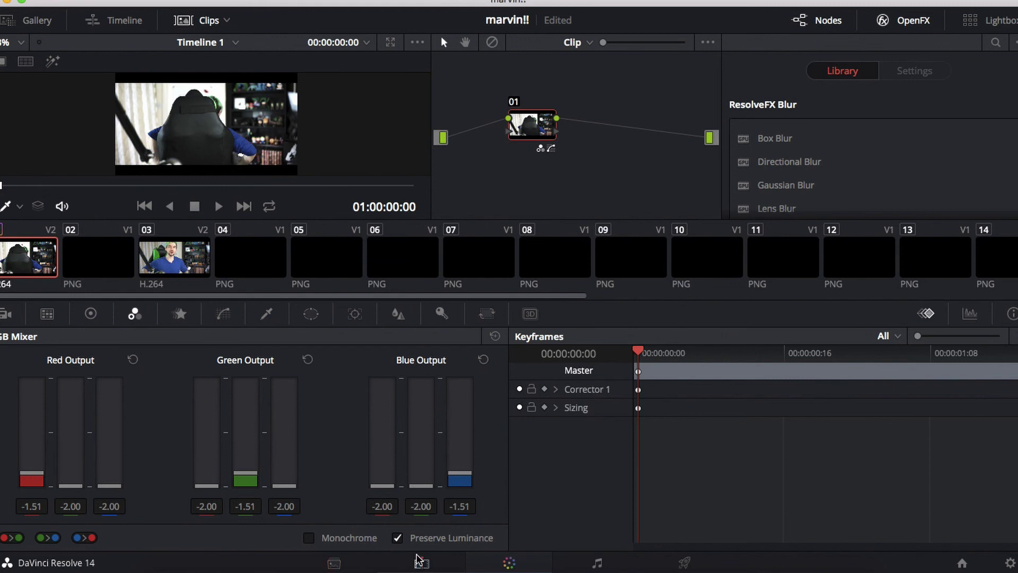
click(420, 560)
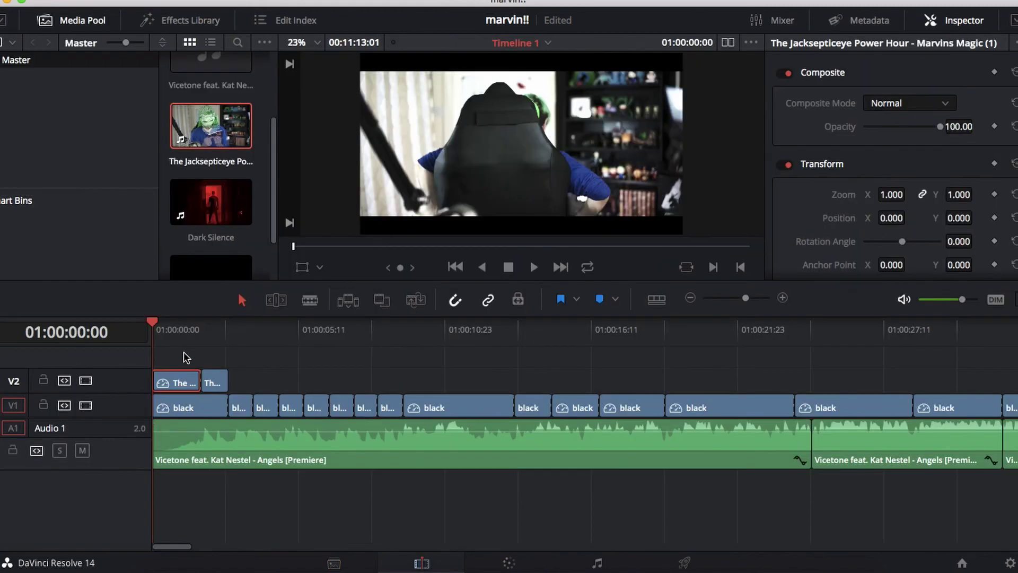
key(space)
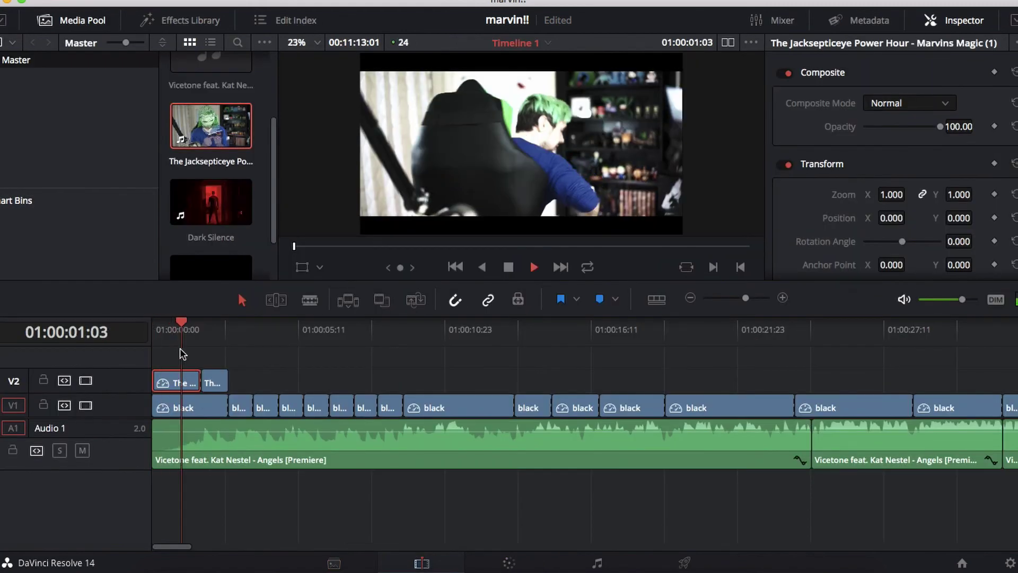
key(space)
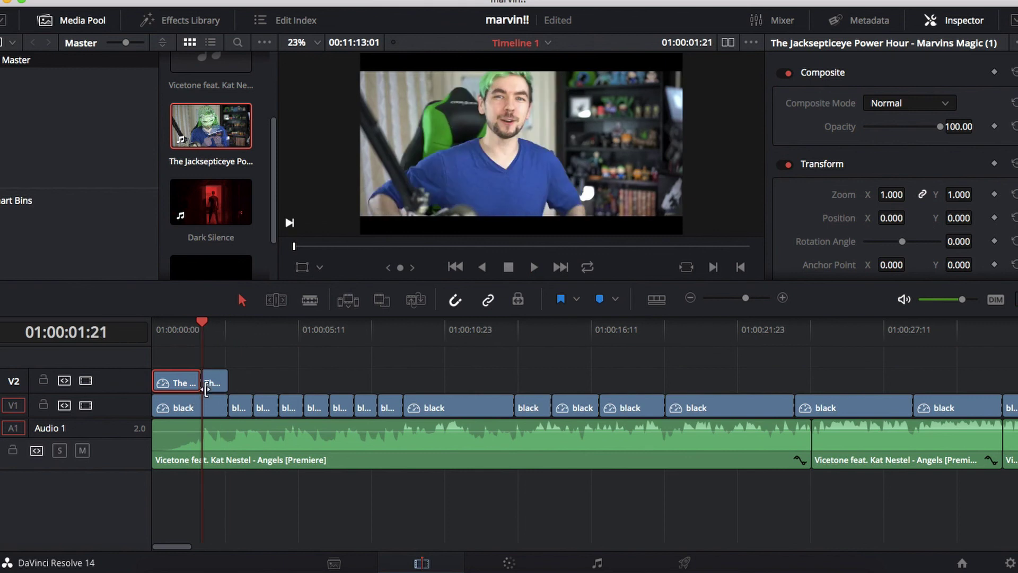
Open the second V2 segment for color grading and shape its custom curve into an S with raised highlights and lowered shadows.
click(215, 383)
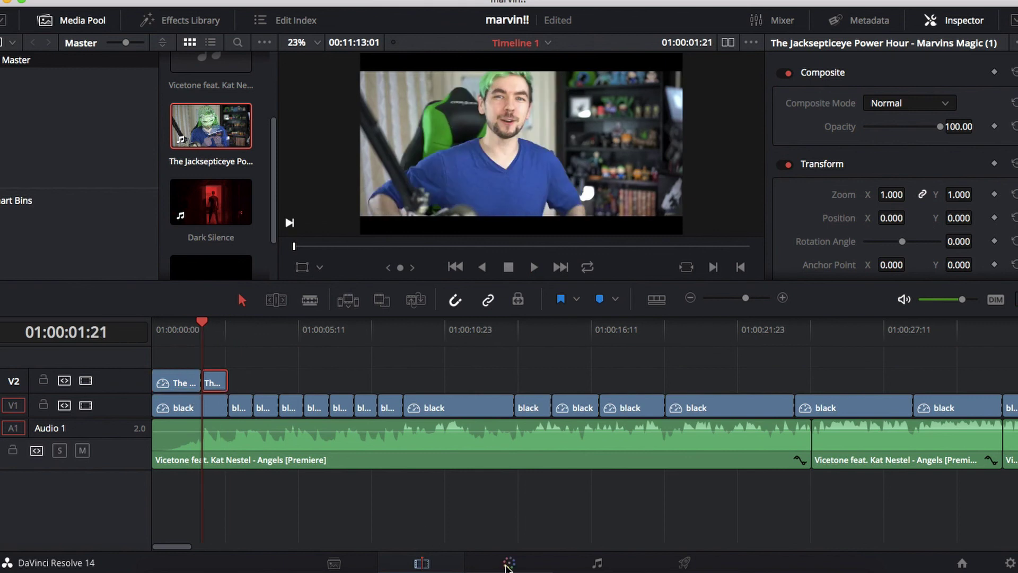
click(508, 563)
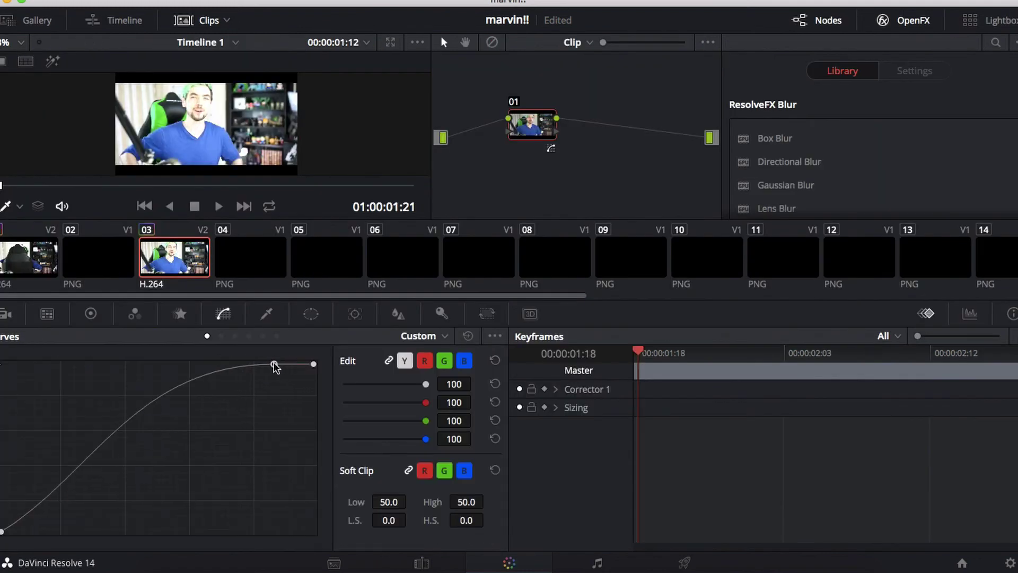
drag(275, 366, 264, 373)
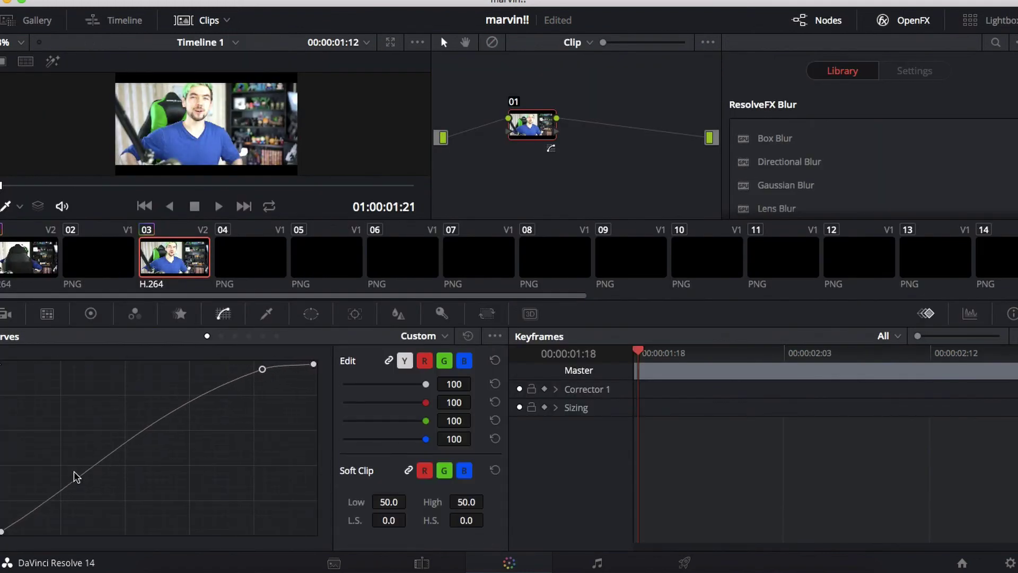
drag(77, 479, 93, 501)
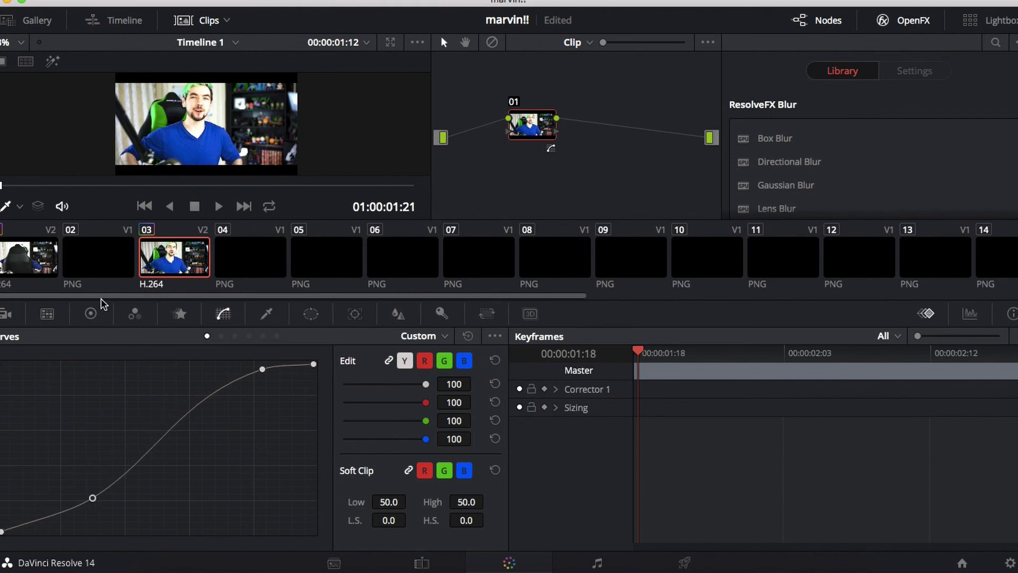
Raise the main red, green and blue channels of the second segment's outputs to 2.00 in the RGB Mixer.
click(134, 314)
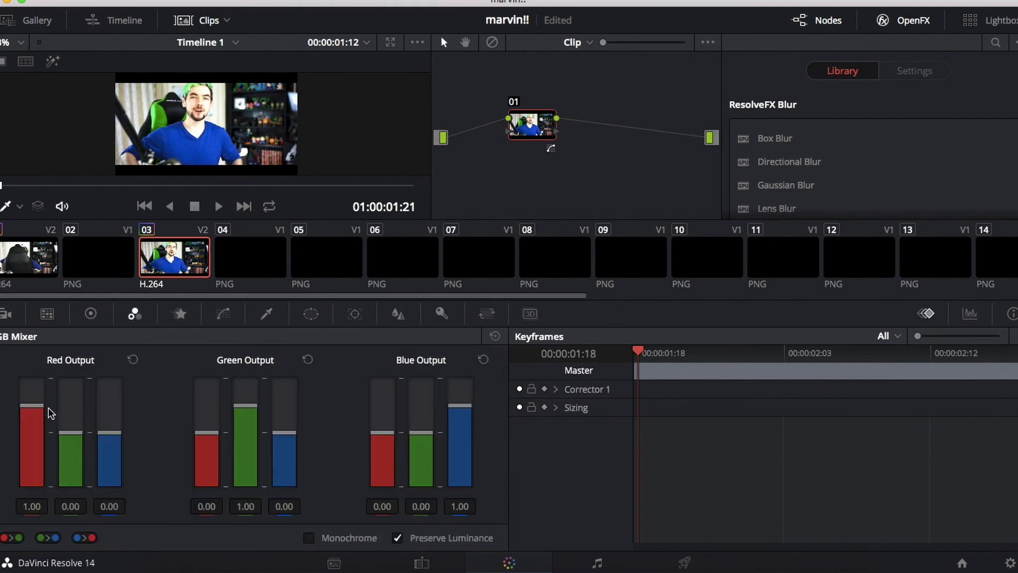
drag(33, 406, 33, 378)
drag(246, 406, 245, 378)
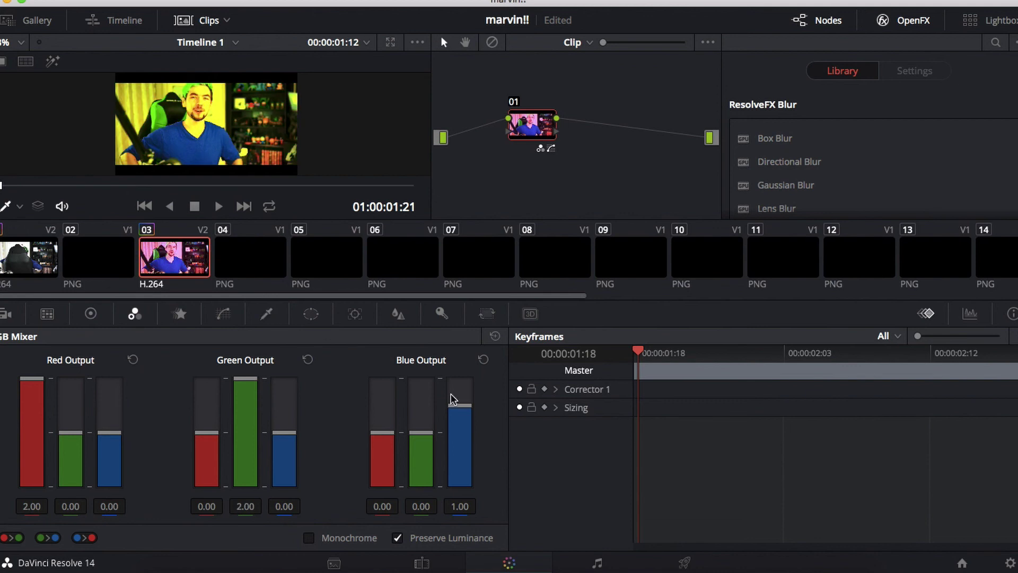
drag(461, 419, 477, 303)
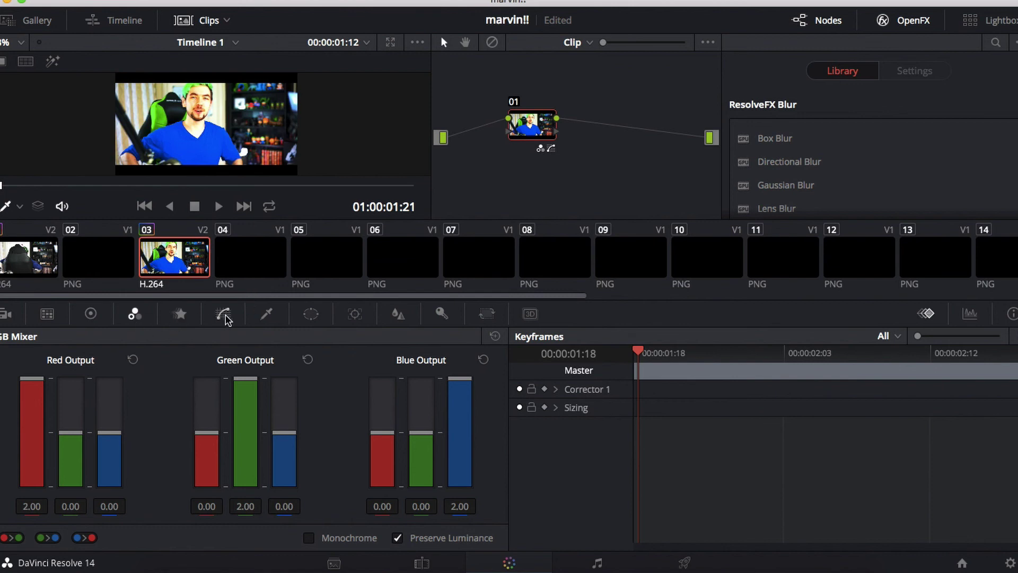
Try an extreme curve on the second segment by pulling its lower point far toward the highlights, and undo it.
click(225, 316)
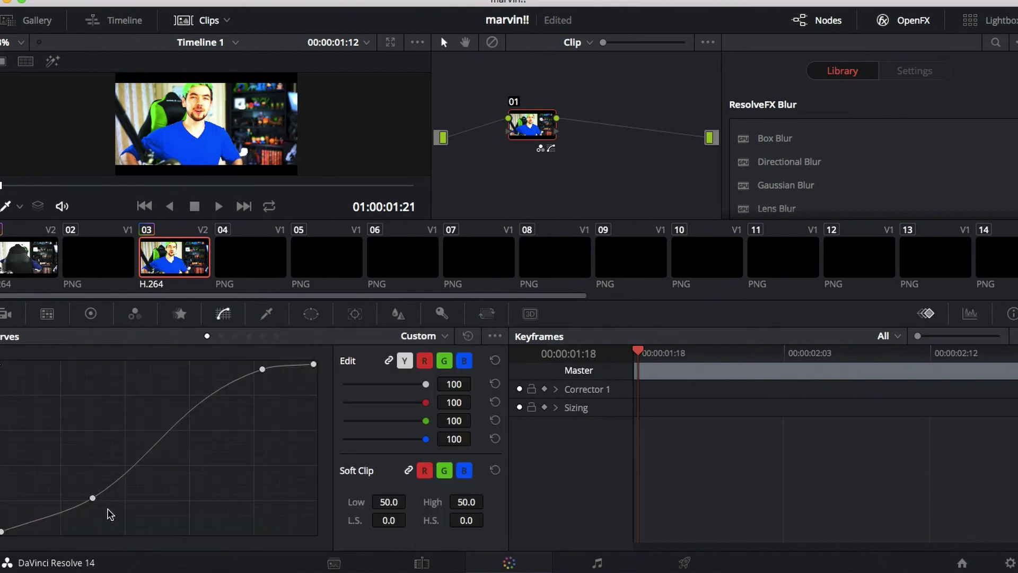
drag(93, 499, 307, 514)
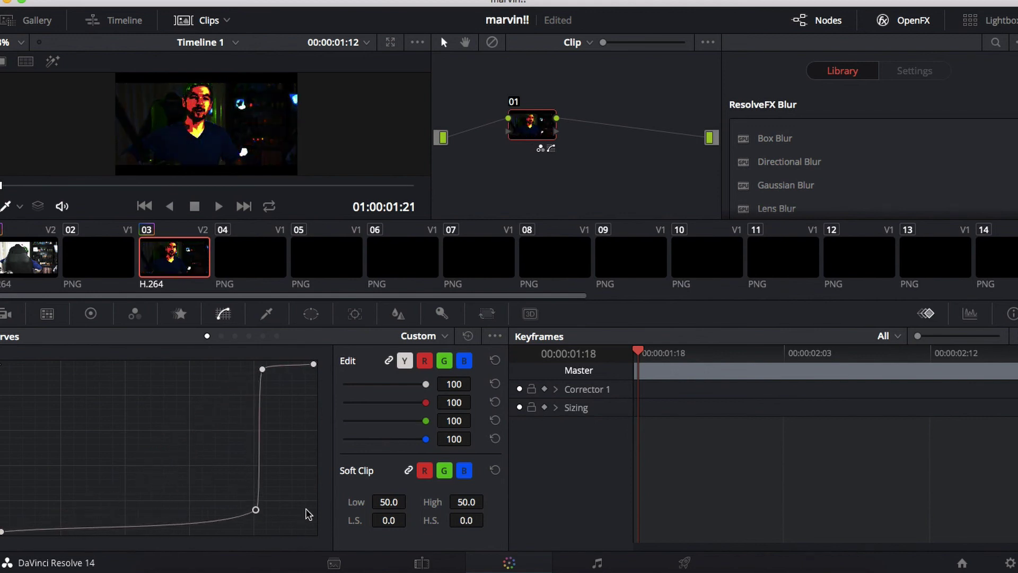
key(super+z)
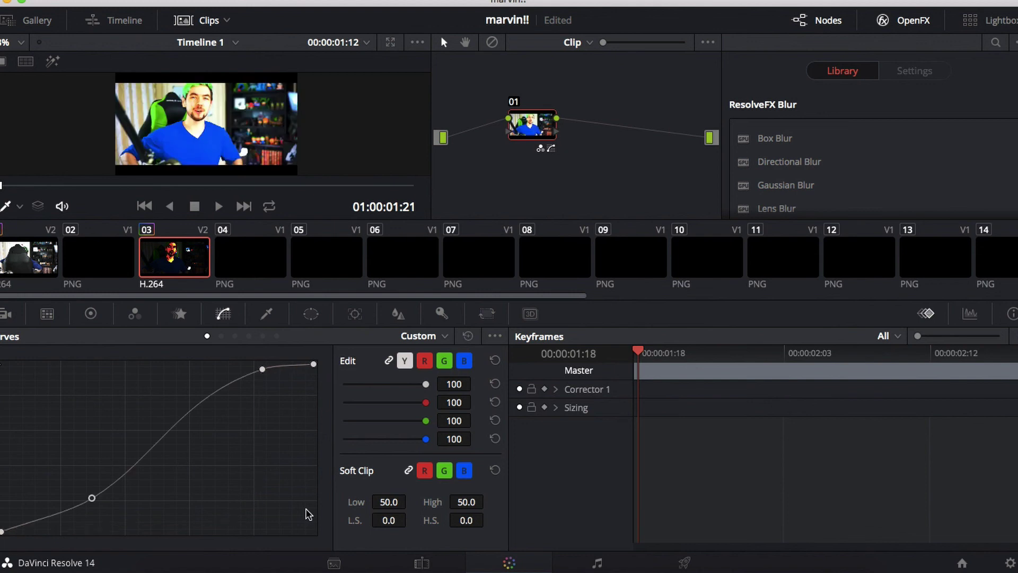
Move the lower point of the second segment's curve toward the midtones and lower its upper point slightly.
drag(93, 496, 154, 480)
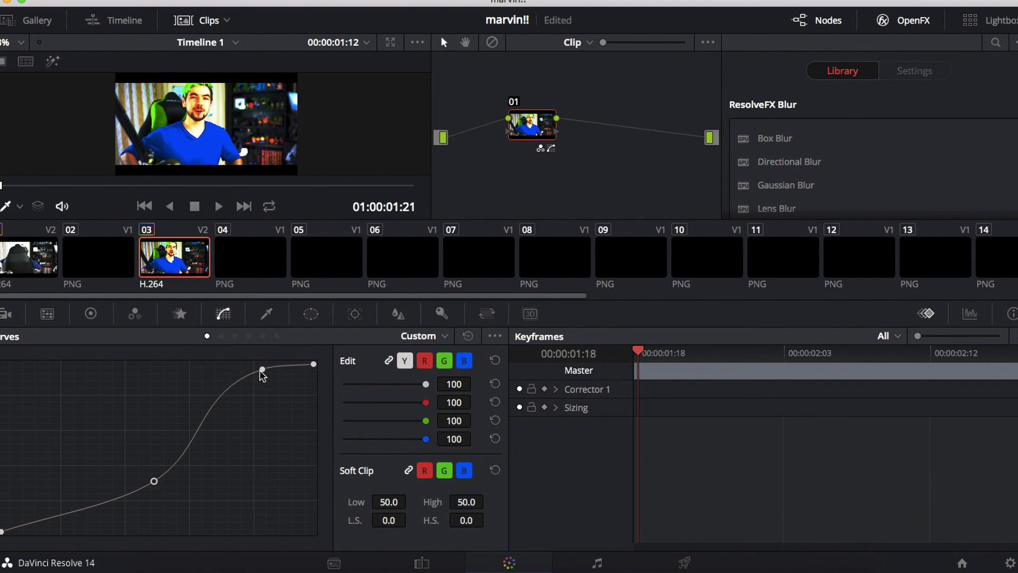
drag(262, 369, 255, 388)
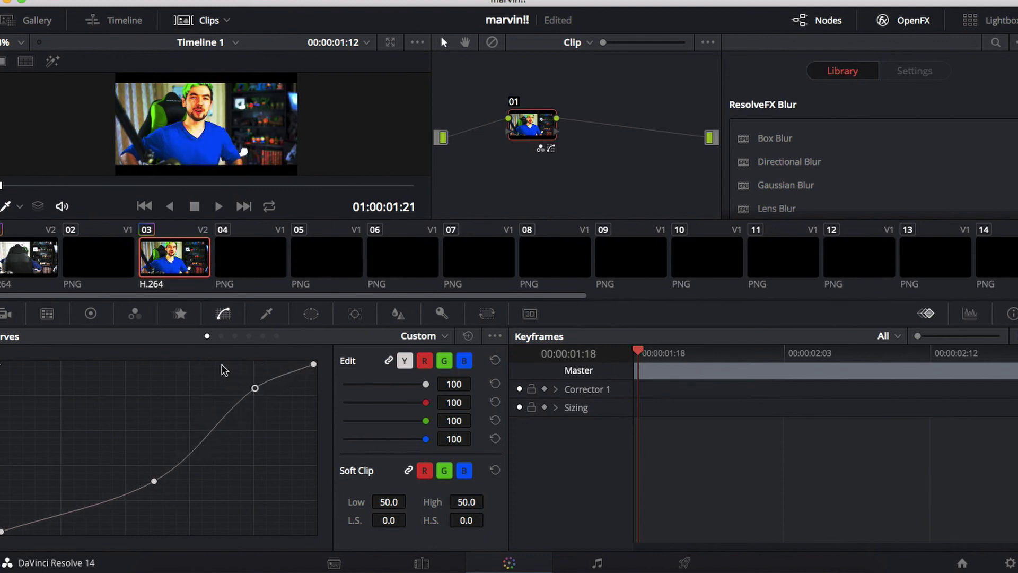
Set the second segment's main red output to 1.19 and green to 1.33, and tint its Lift slightly toward orange.
click(135, 313)
drag(31, 378, 35, 392)
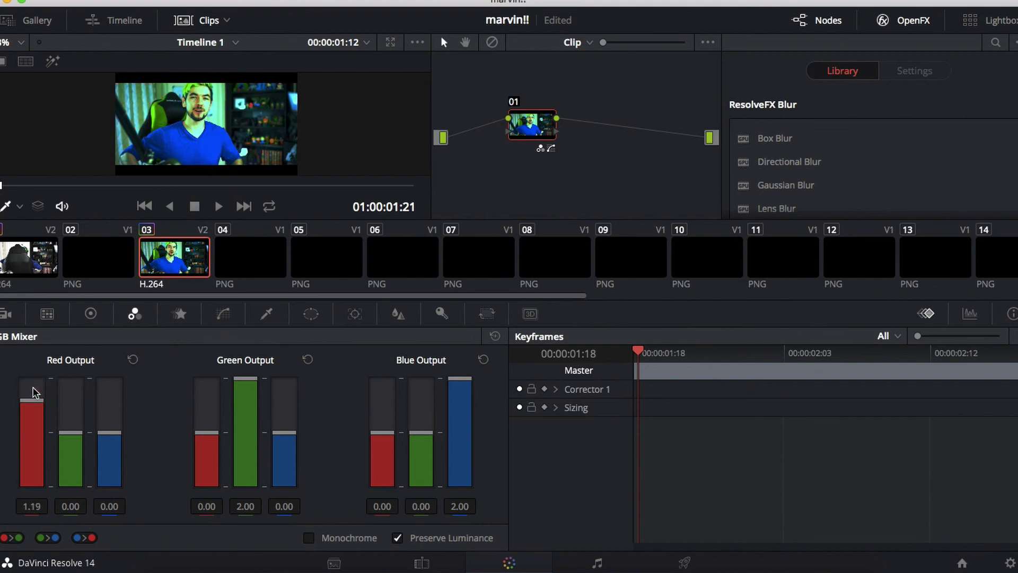
mouse_move(247, 382)
mouse_down()
mouse_move(247, 399)
mouse_move(248, 388)
mouse_up()
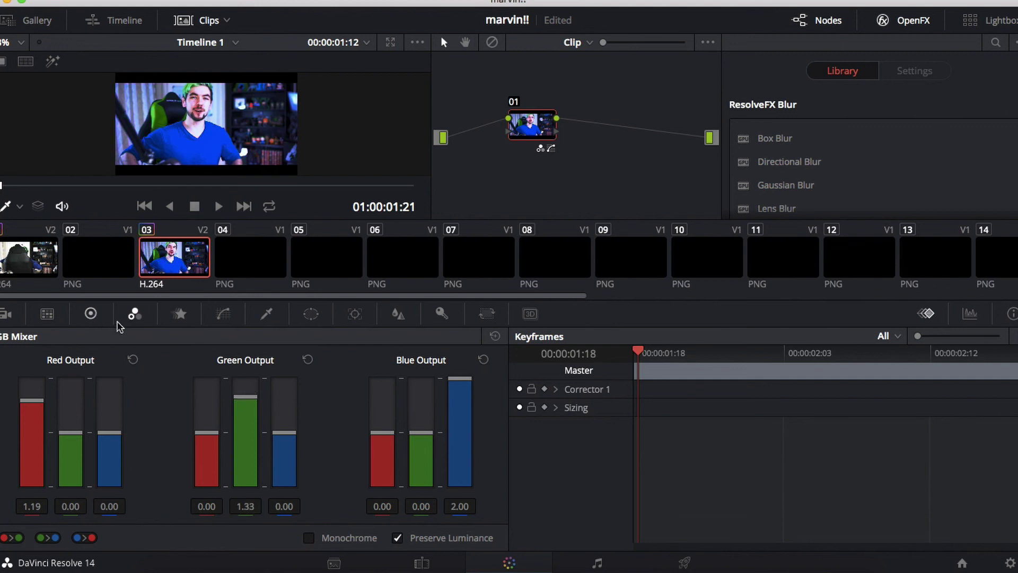
click(82, 314)
drag(58, 414, 54, 416)
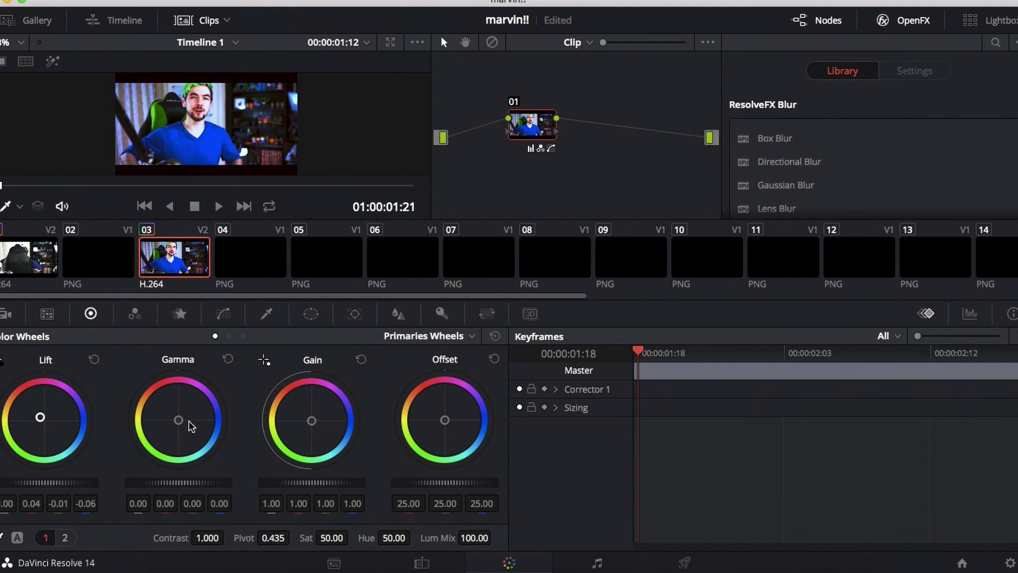
Return to the editing timeline and play the two graded segments from the start.
click(422, 563)
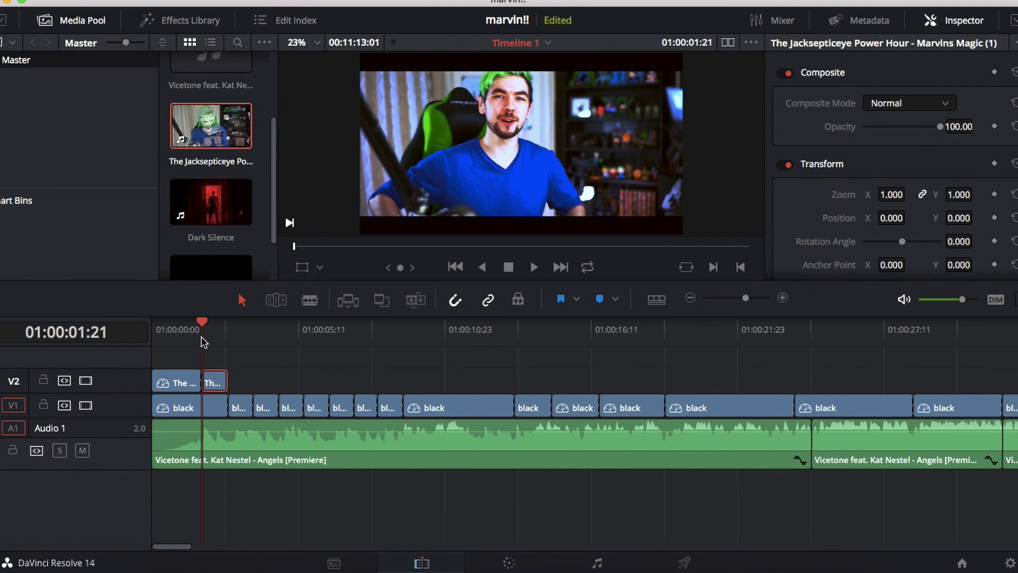
right_click(179, 323)
click(161, 337)
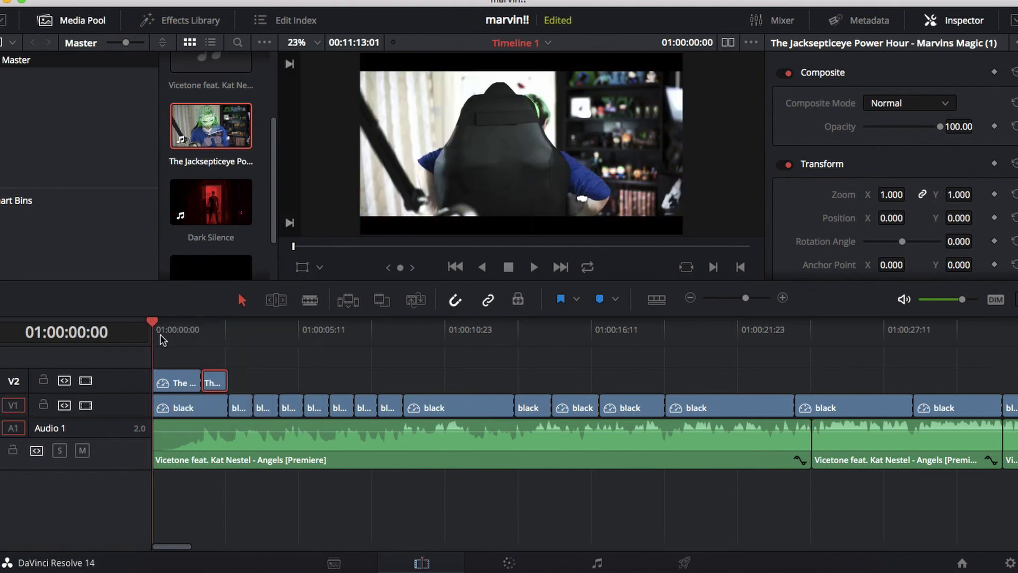
click(248, 366)
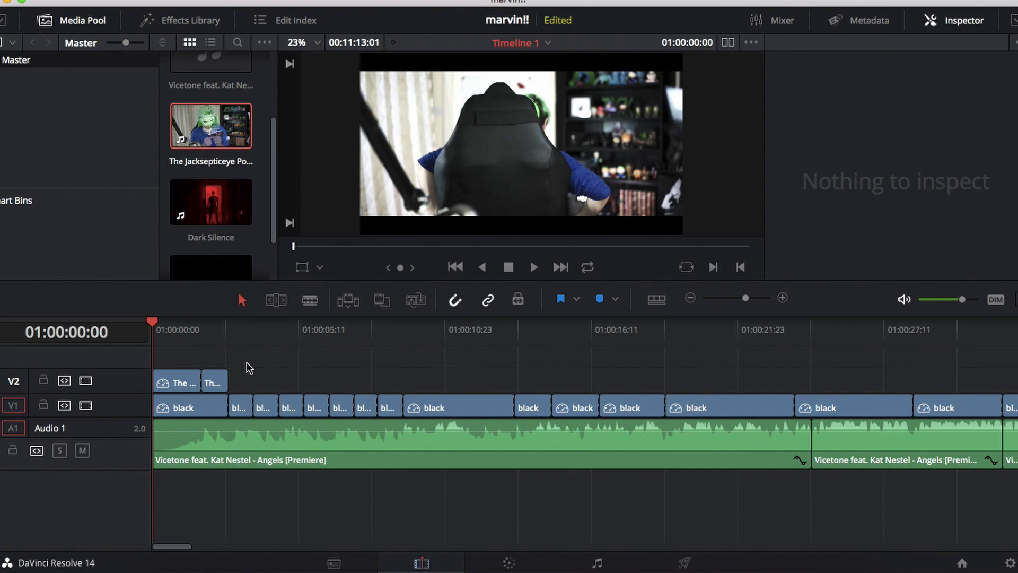
key(space)
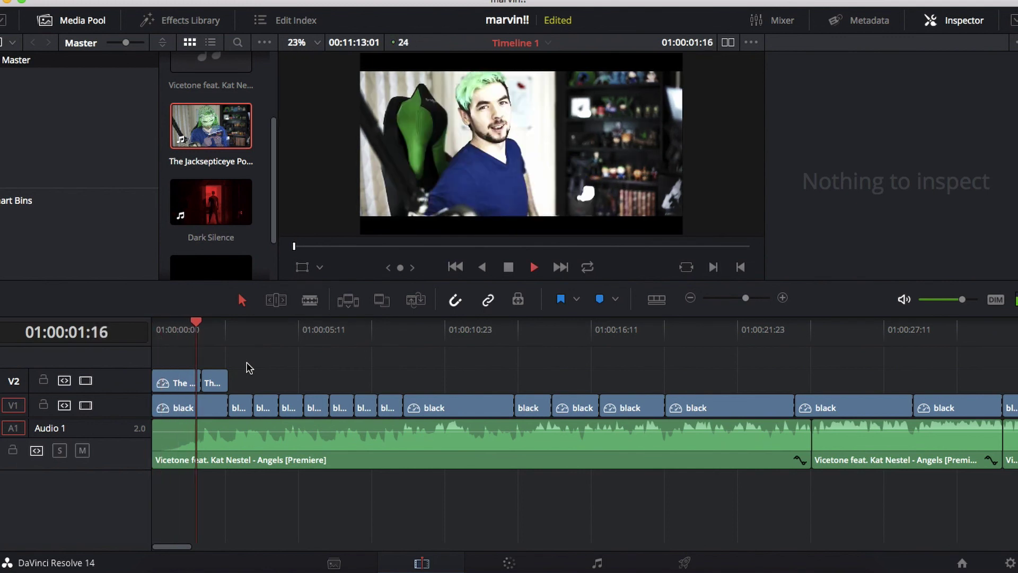
key(space)
Go frame by frame across the cut between the two graded V2 segments to compare their looks.
click(201, 335)
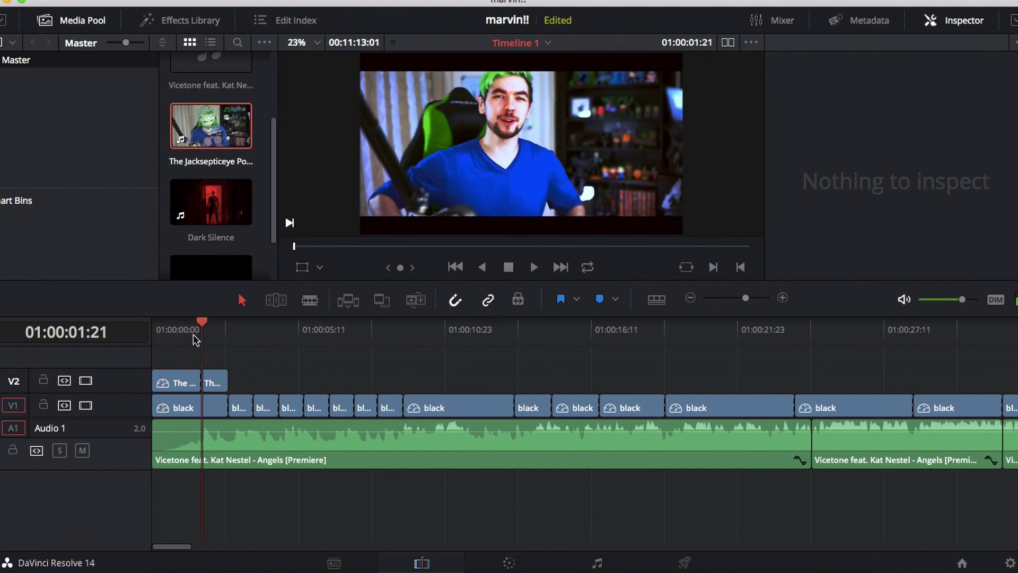
key(Left)
key(Left)
key(Left)
key(Left)
key(Left)
key(Left)
key(Left)
key(Left)
key(Left)
key(Left)
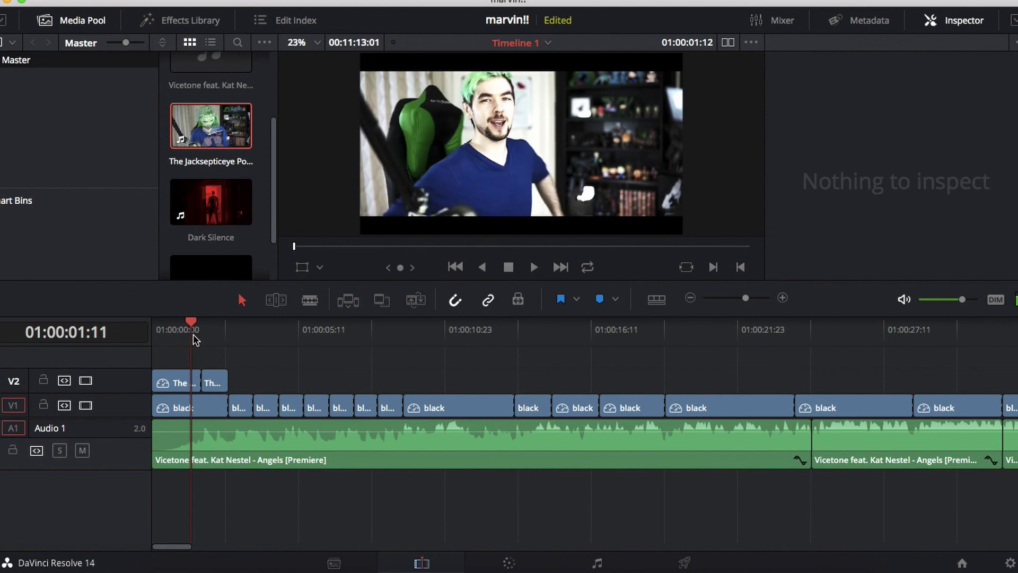
key(Right)
key(Right)
key(Right)
key(Right)
key(Right)
key(Right)
key(Right)
key(Right)
key(Right)
key(Right)
key(Right)
key(Right)
key(Right)
key(Right)
key(Right)
key(Right)
key(Right)
key(Right)
key(Right)
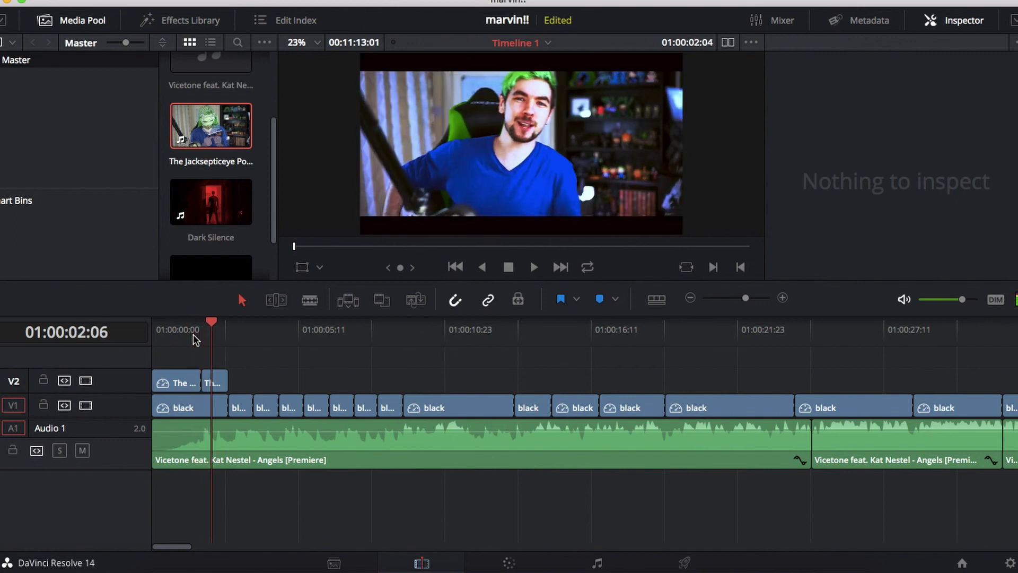
key(Right)
key(Right)
key(Right)
key(Right)
Add a Cross Dissolve video transition at the cut between the two V2 segments.
click(190, 22)
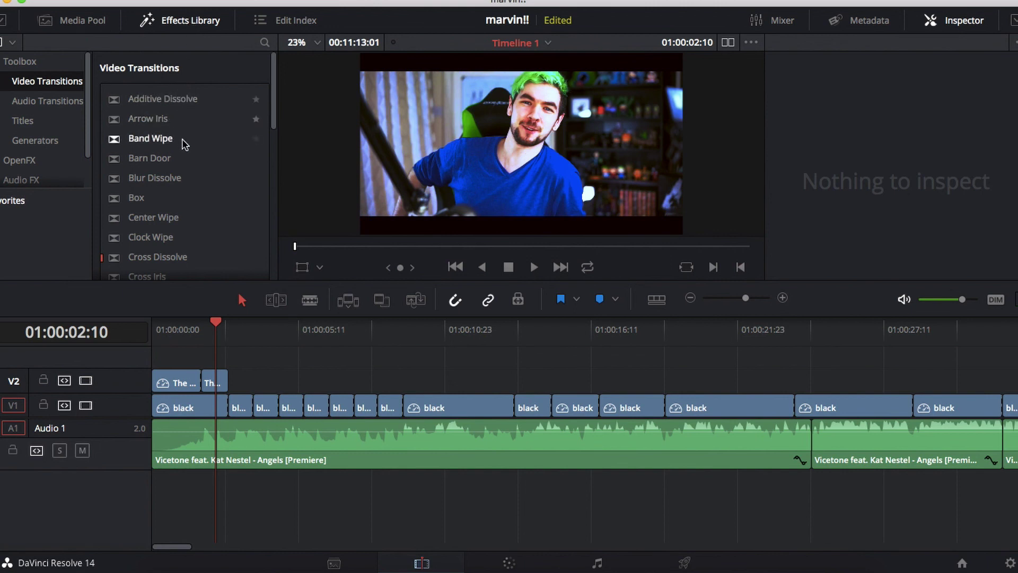
scroll(182, 161, down, 3)
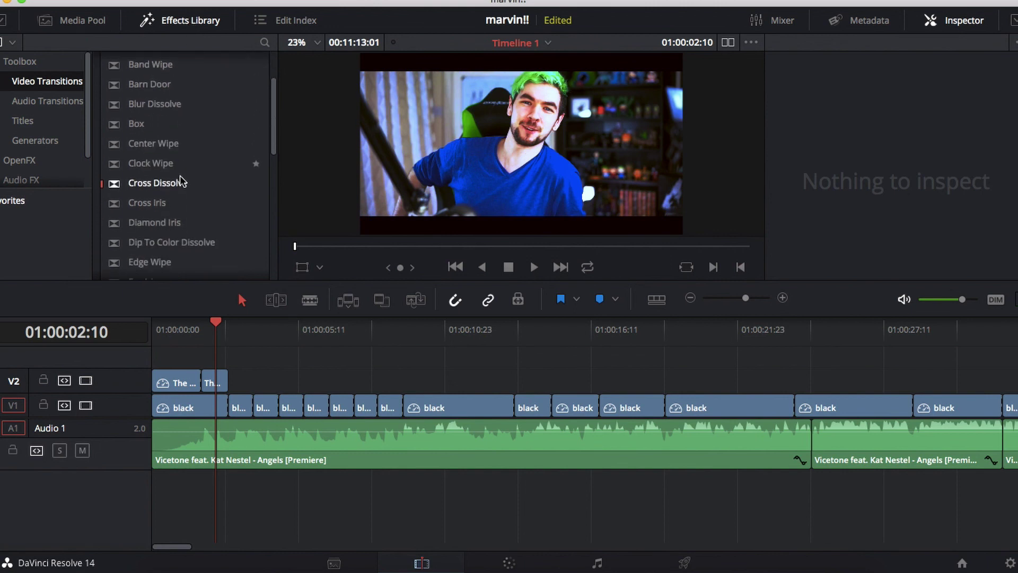
mouse_move(182, 182)
mouse_down()
mouse_move(204, 311)
mouse_move(203, 380)
mouse_move(212, 370)
mouse_up()
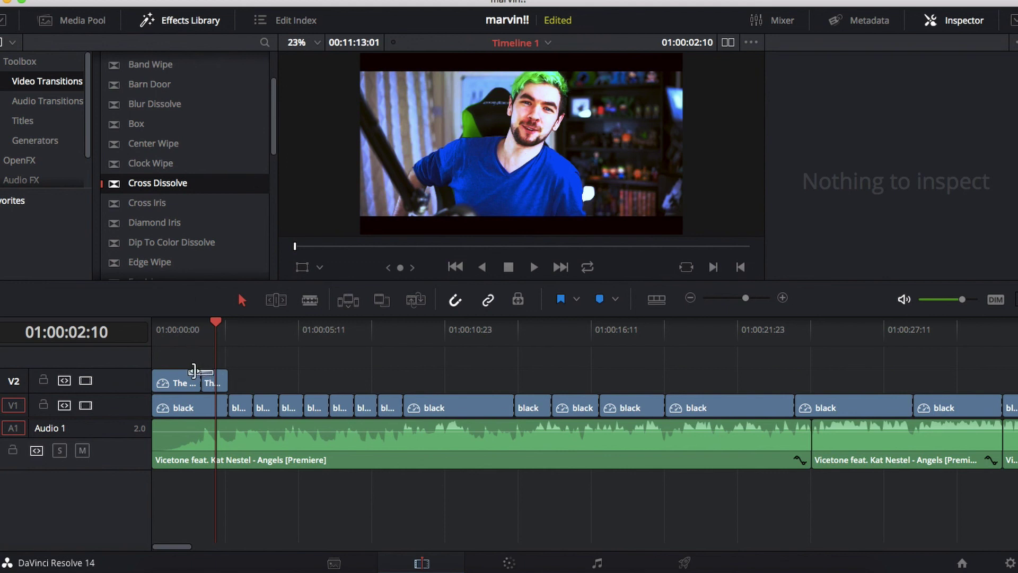
Shorten the Cross Dissolve between the V2 segments to 14 frames, keeping it centered on the edit.
click(752, 298)
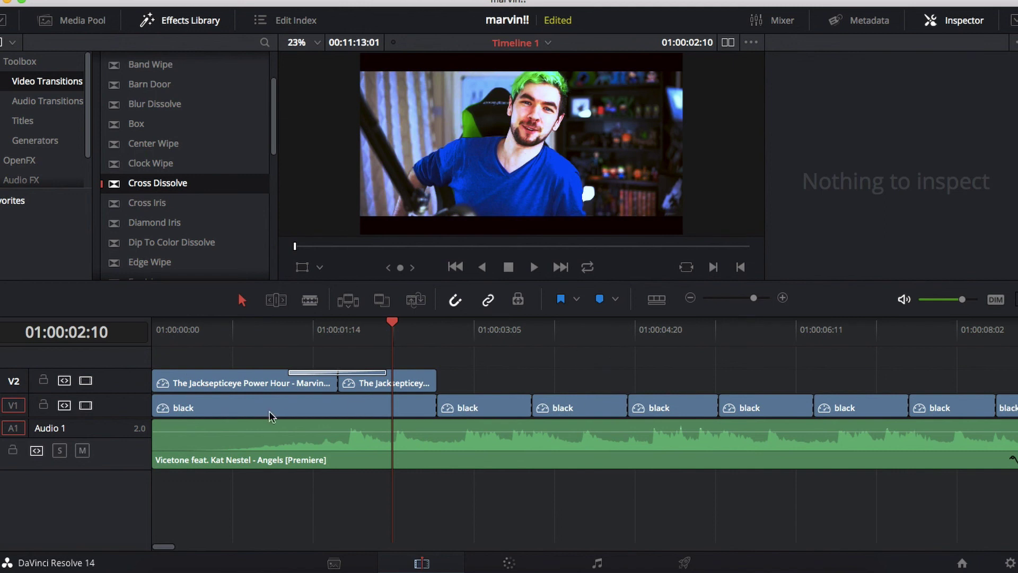
click(319, 373)
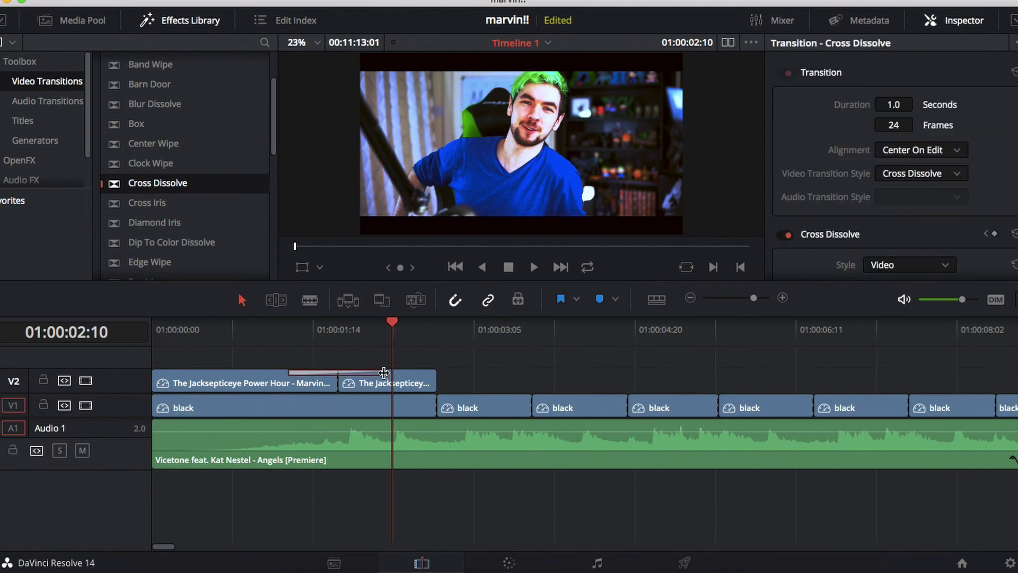
drag(383, 372, 365, 372)
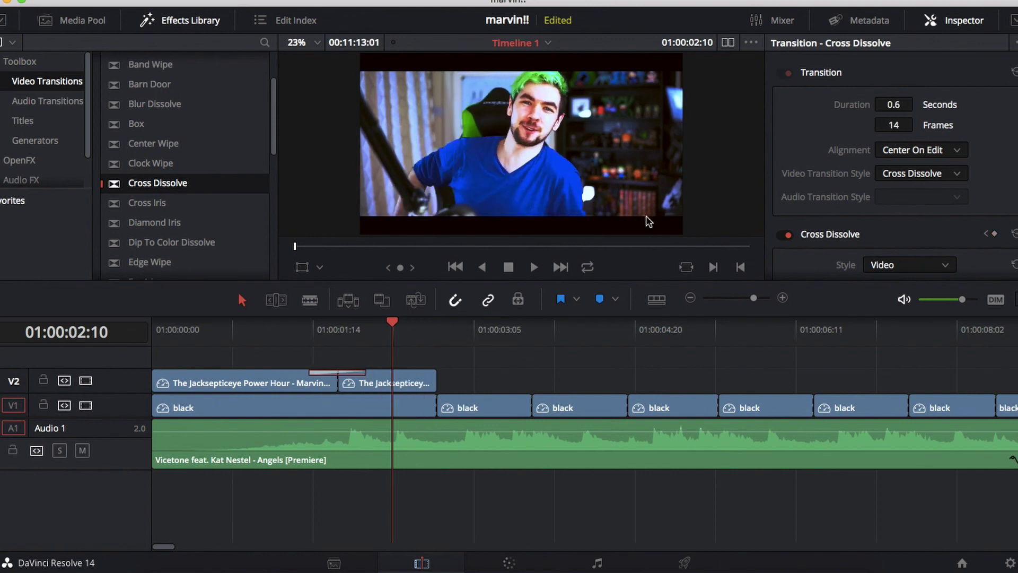
Play the timeline from shortly before the shortened Cross Dissolve to check the transition.
click(268, 331)
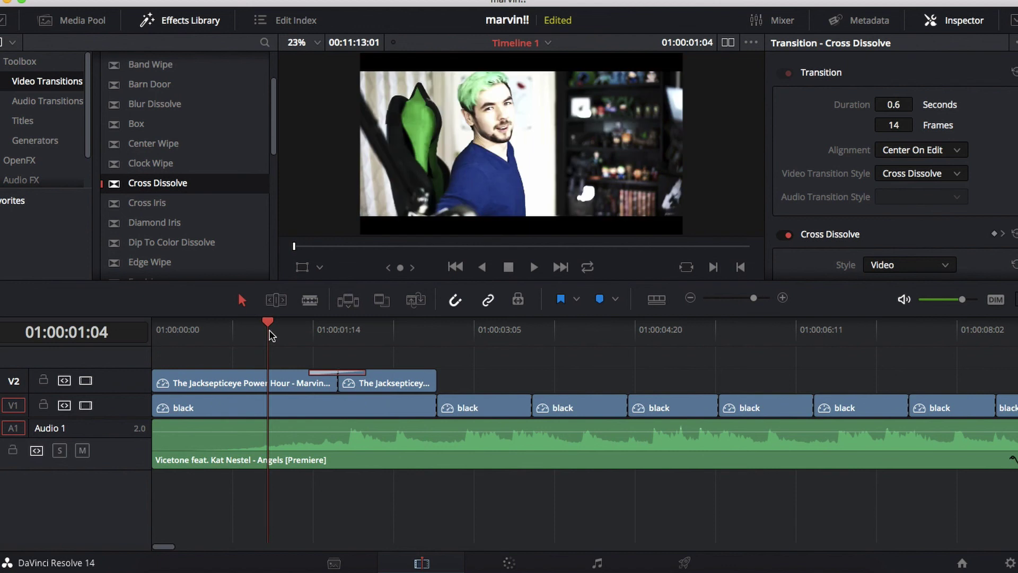
key(space)
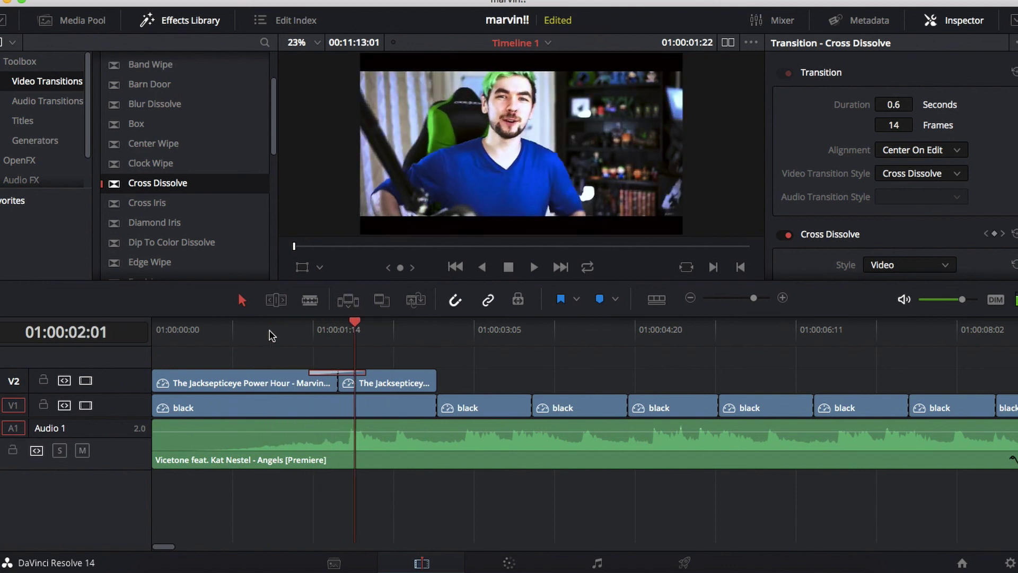
key(space)
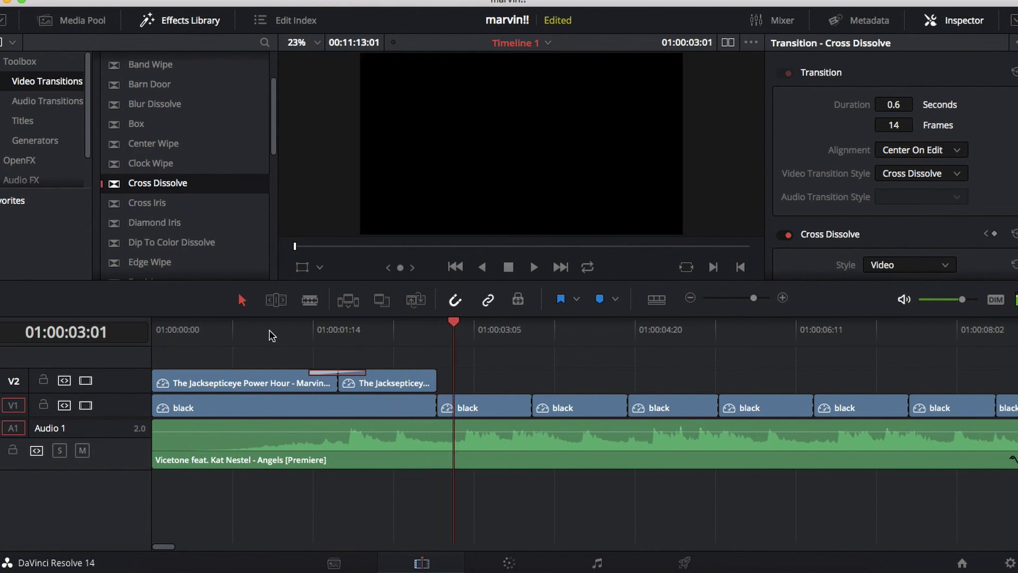
Add a Text title on a new V3 track at the start of the timeline and select it for editing.
drag(753, 298, 745, 301)
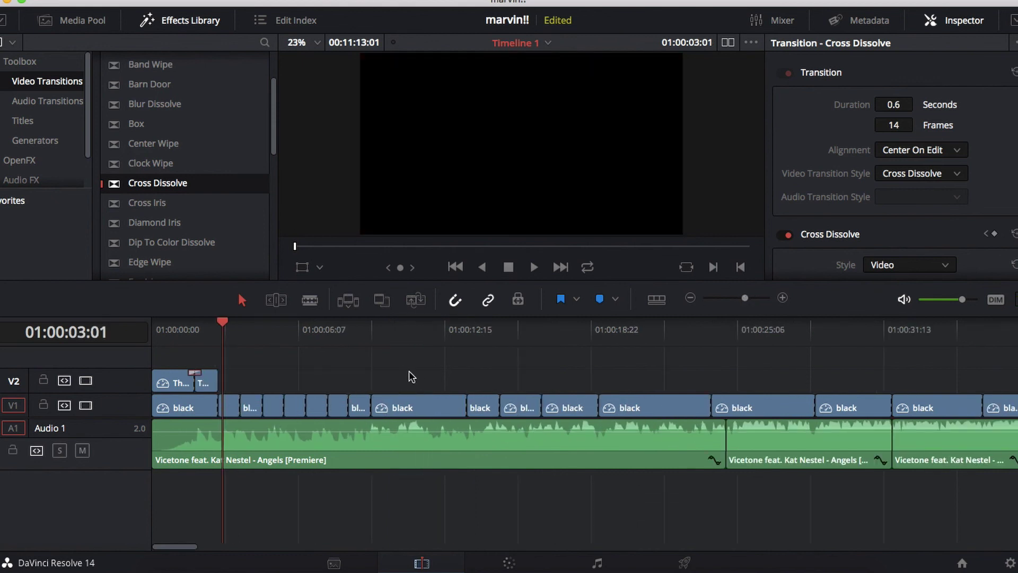
drag(742, 296, 743, 298)
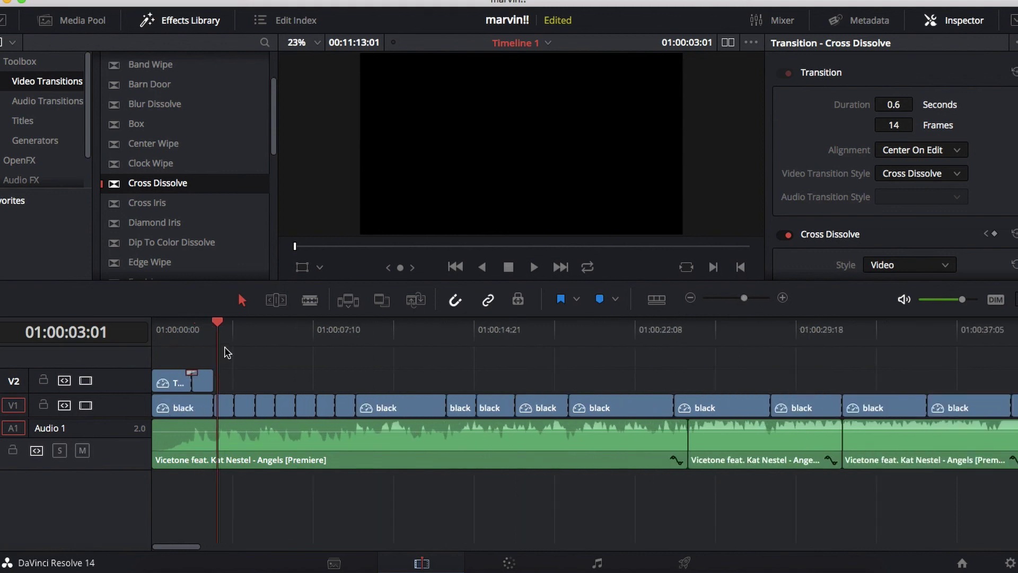
click(143, 20)
click(130, 20)
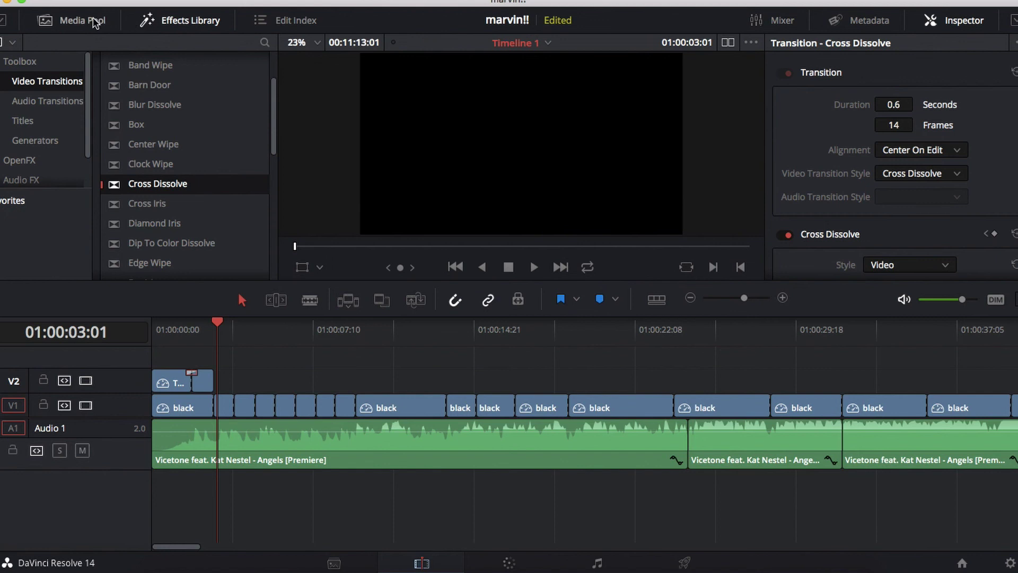
click(46, 121)
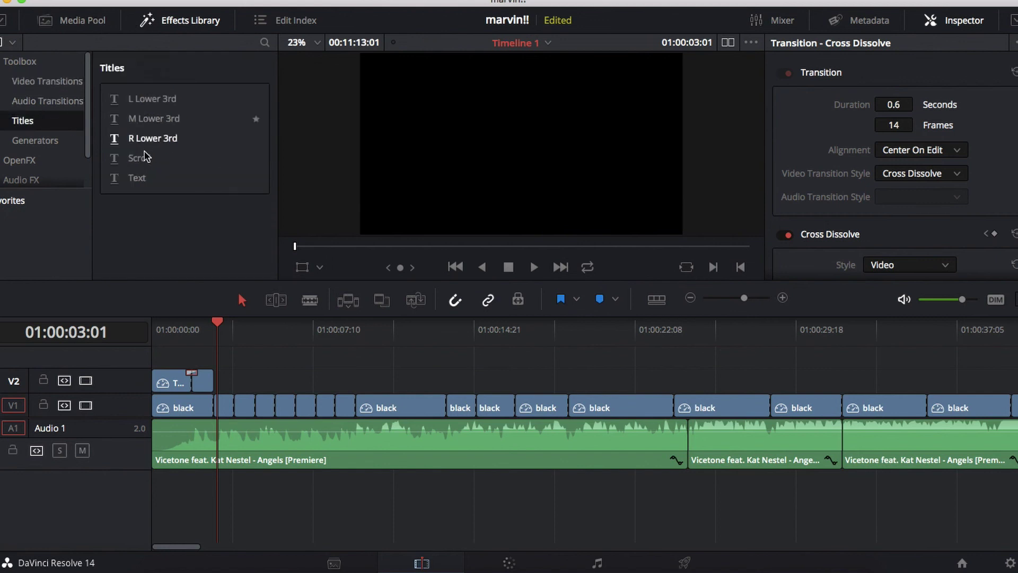
click(185, 329)
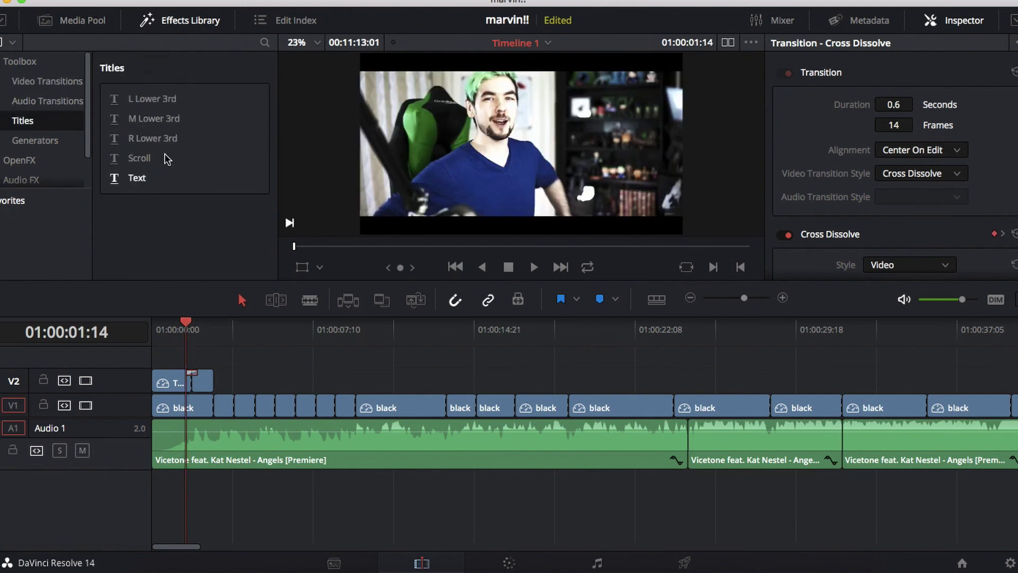
drag(151, 176, 154, 357)
click(154, 324)
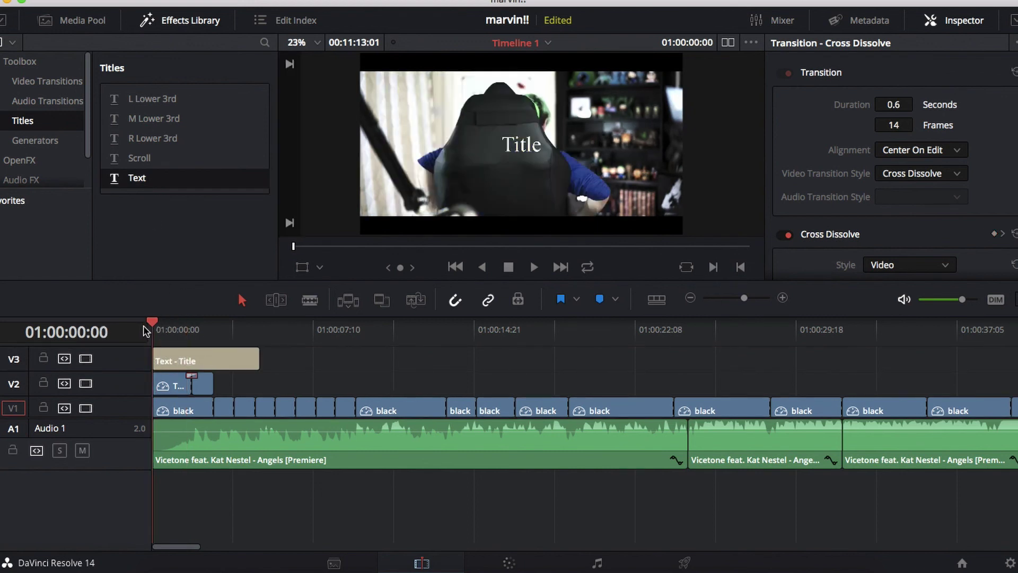
click(208, 360)
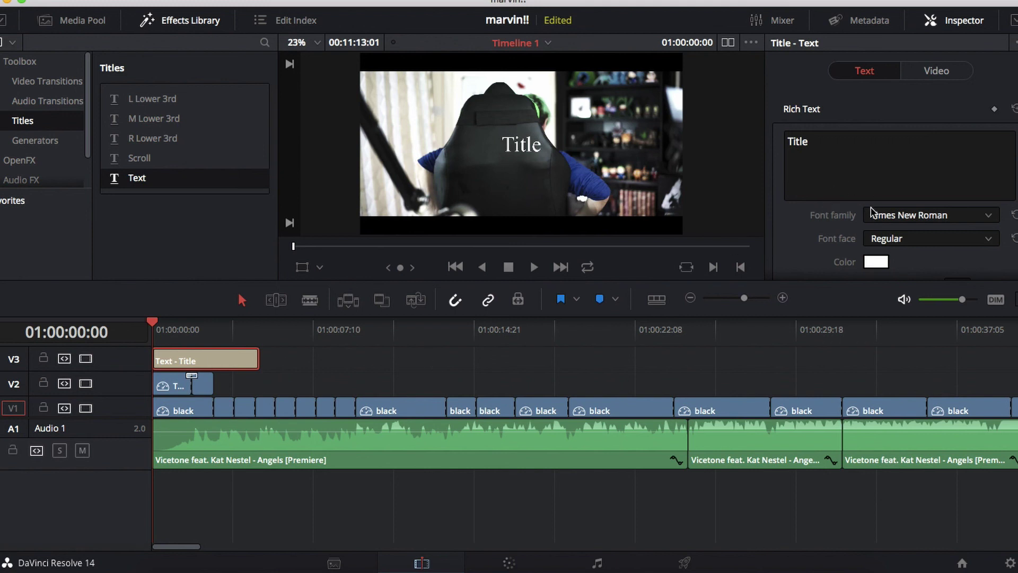
Try the Snell Roundhand font family on the title.
click(896, 215)
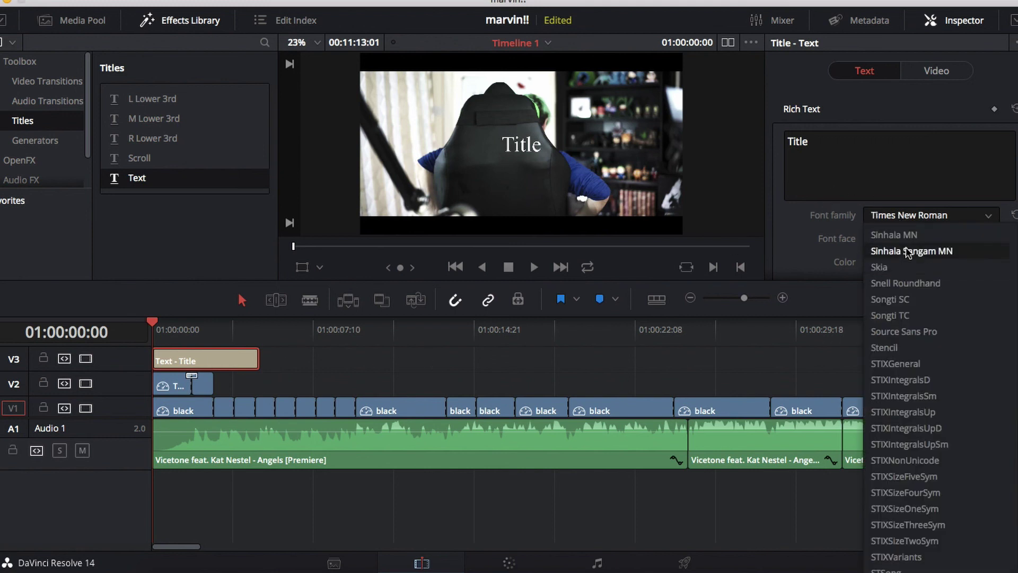
click(855, 192)
click(835, 144)
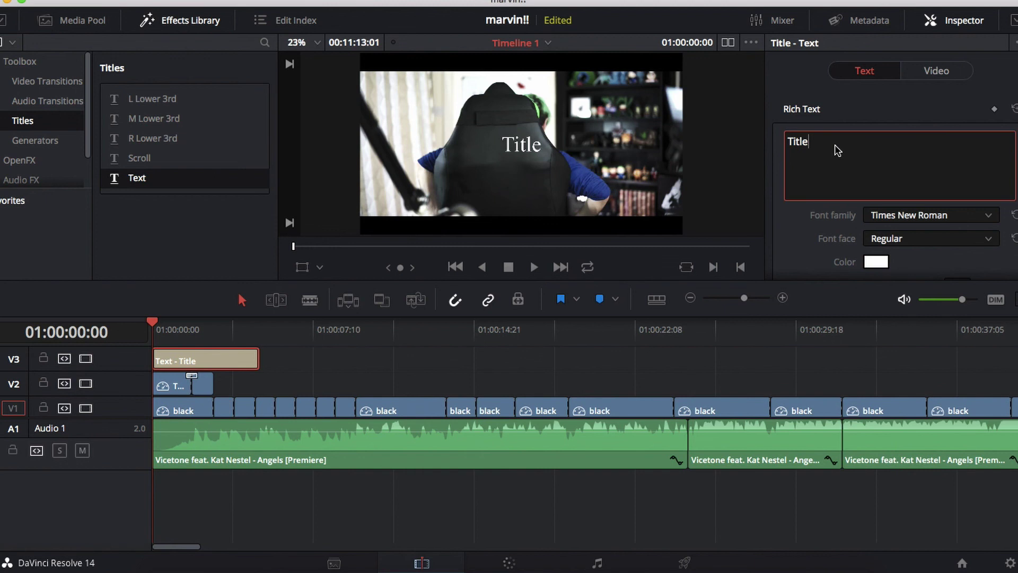
click(929, 214)
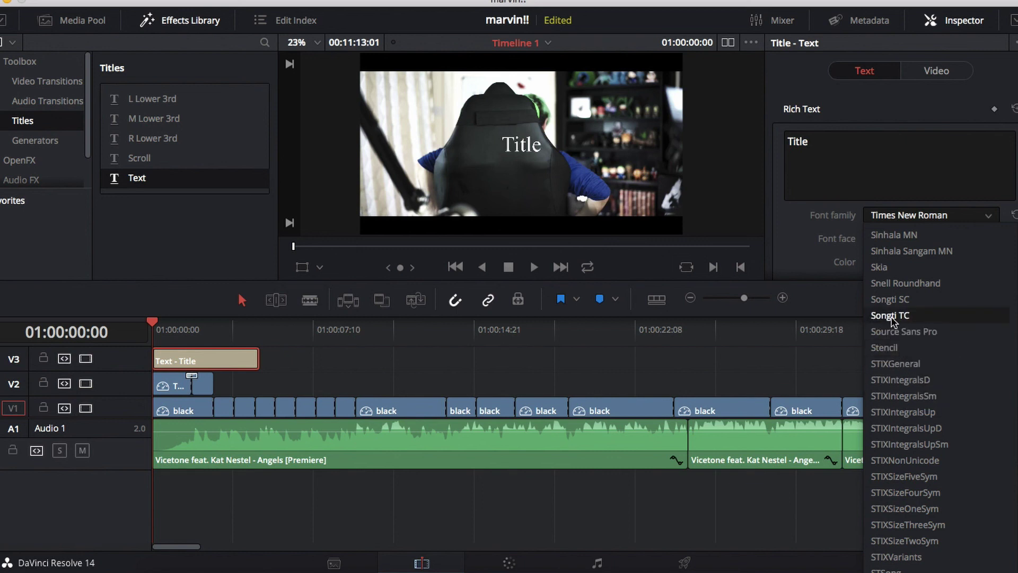
click(902, 283)
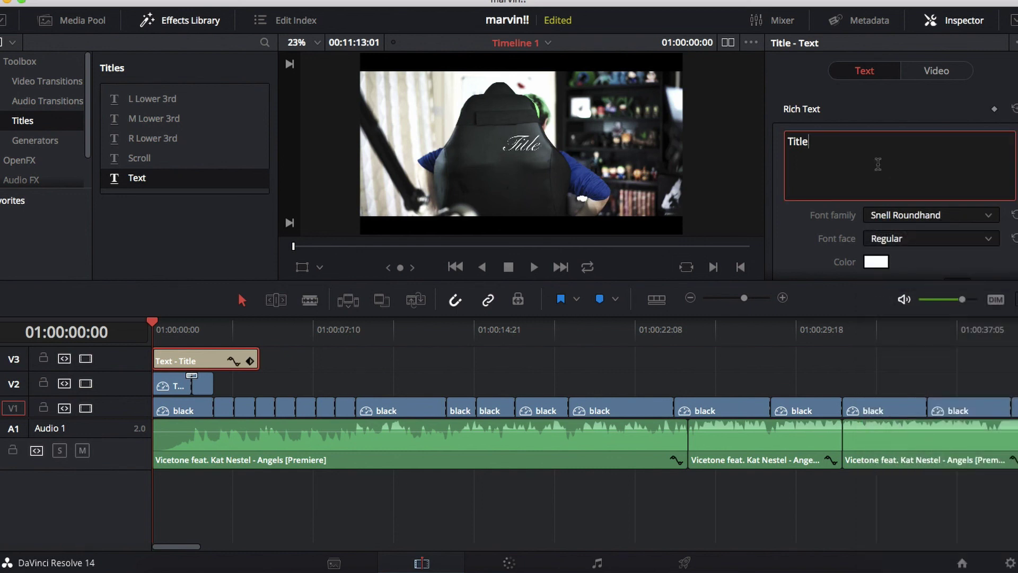
Switch the title's font family to Sinhala MN and replace its text with MARVIN THE MAGNIFICENT.
click(901, 216)
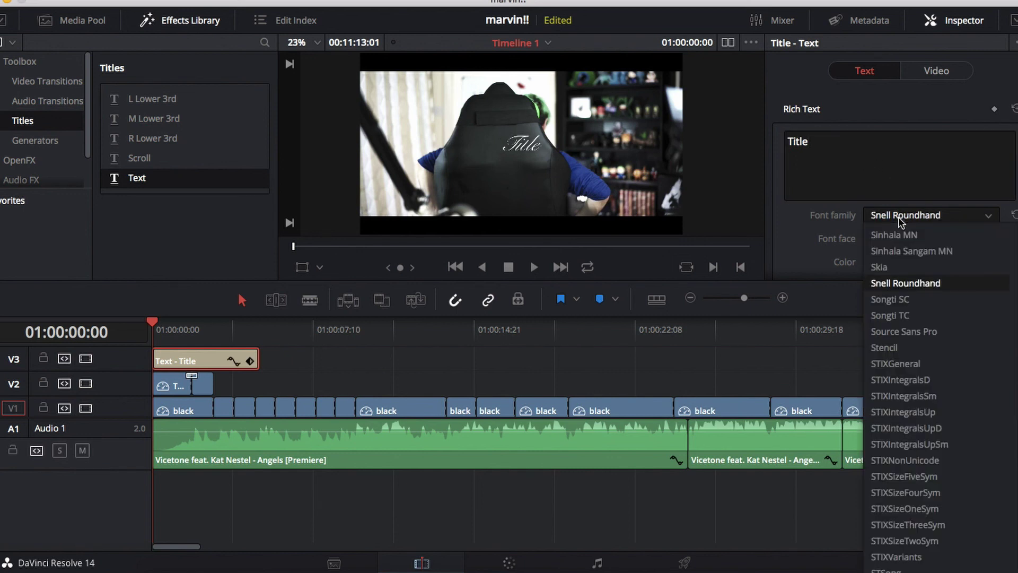
click(896, 232)
drag(839, 146, 715, 144)
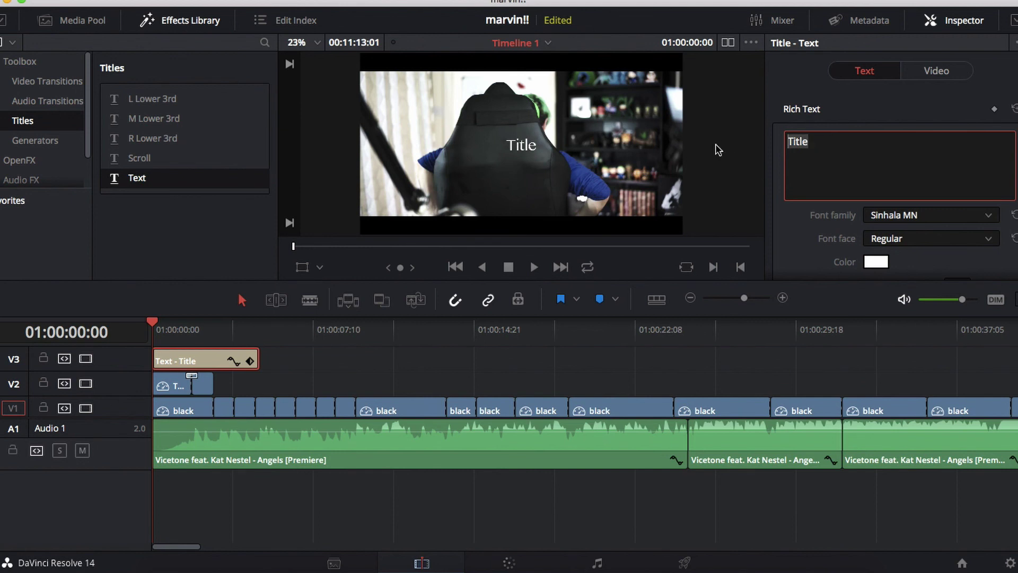
text(Mar)
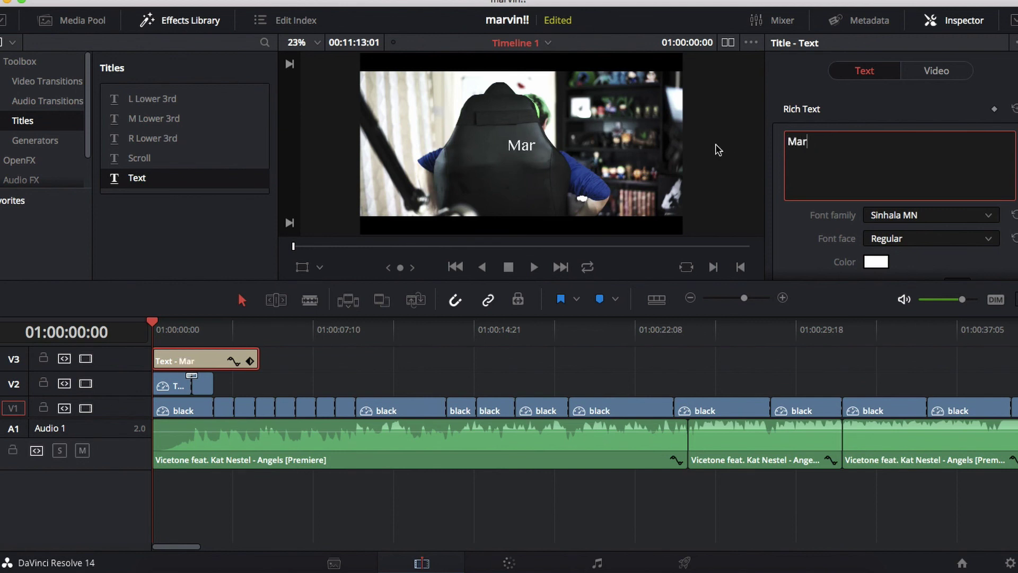
key(BackSpace)
key(BackSpace)
text(ARVIN)
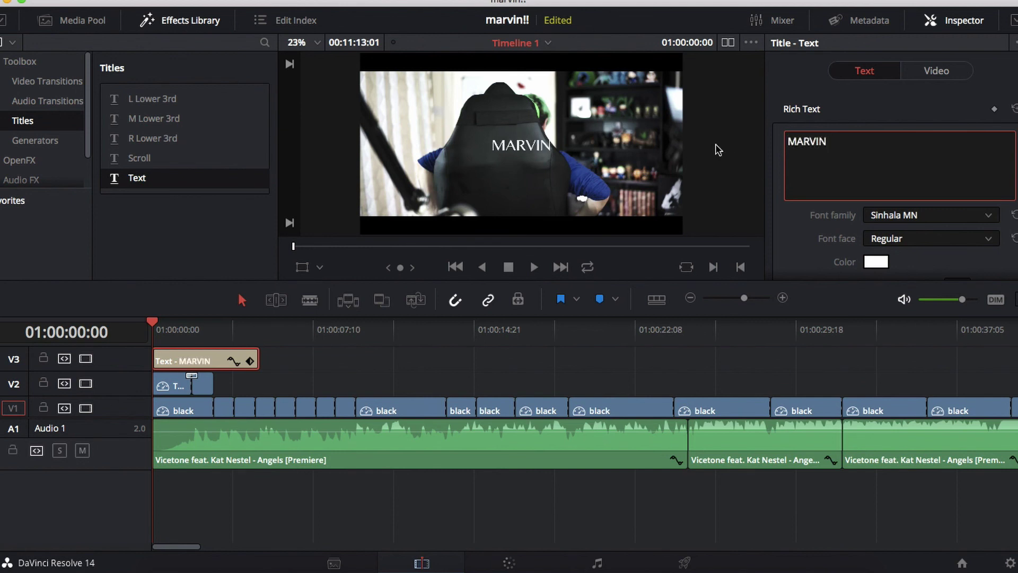
text( THE MAG)
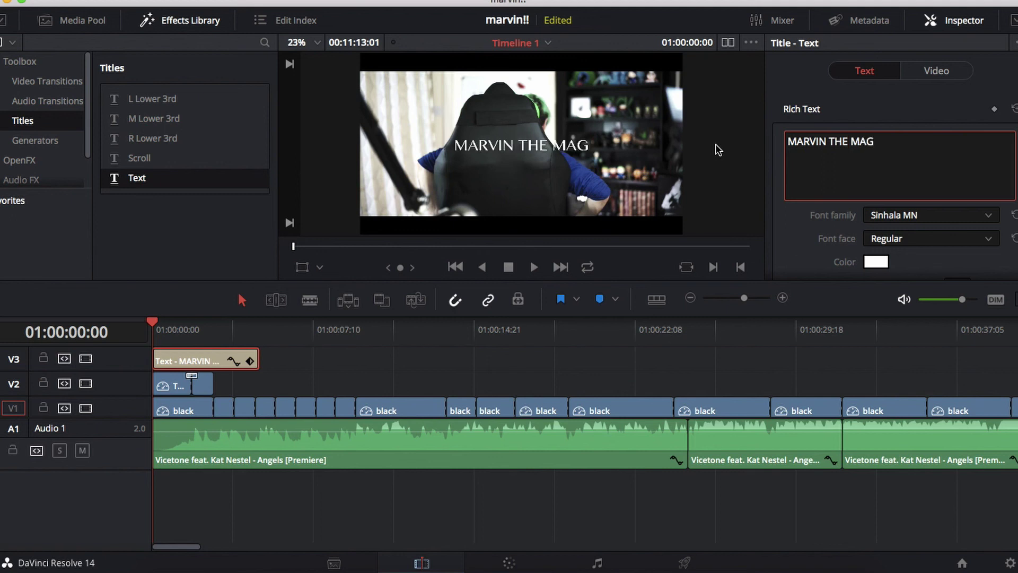
text(NIFICENT)
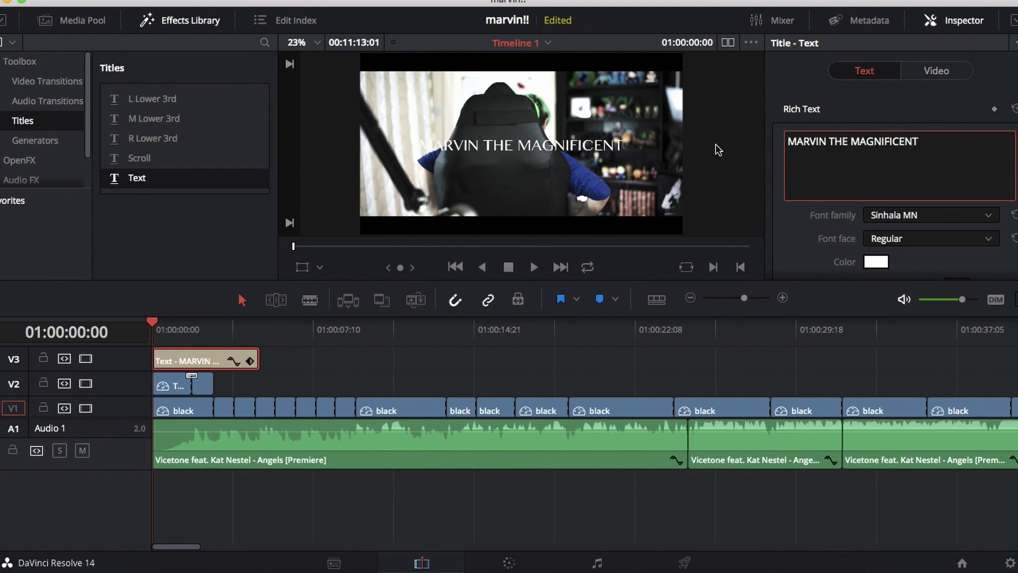
Change the font family of the MARVIN THE MAGNIFICENT title to SimHei.
click(923, 218)
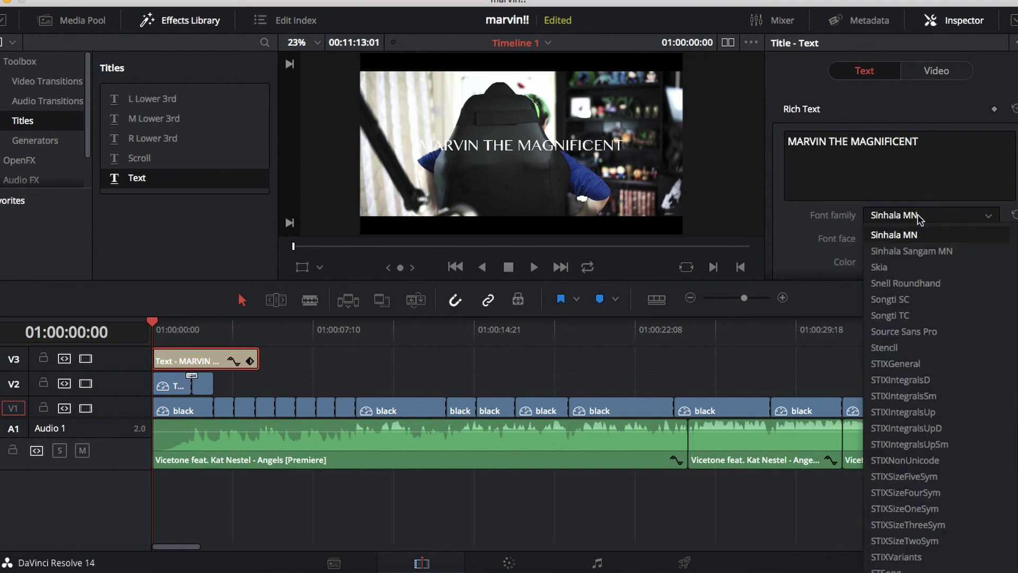
scroll(913, 281, up, 2)
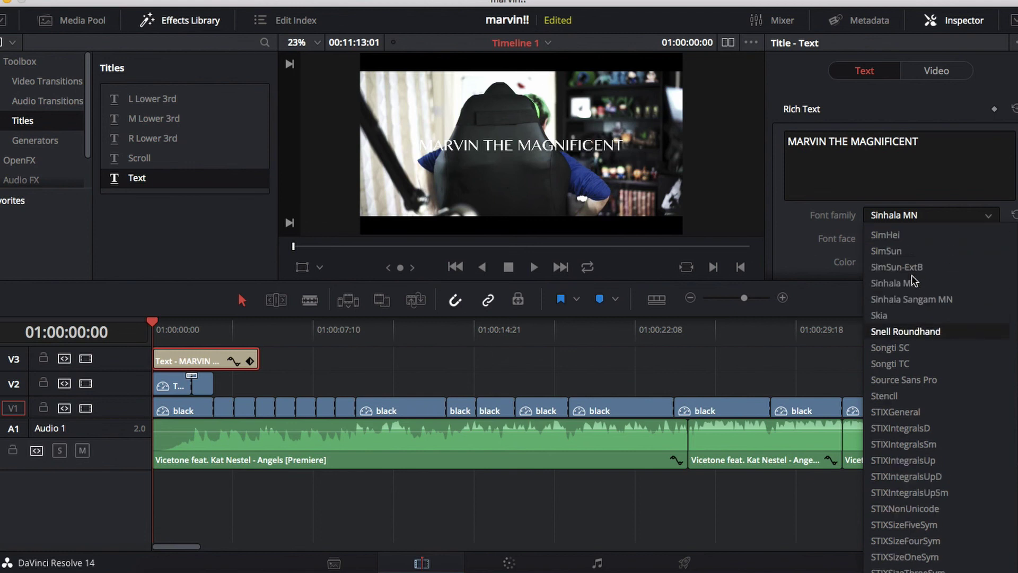
click(915, 234)
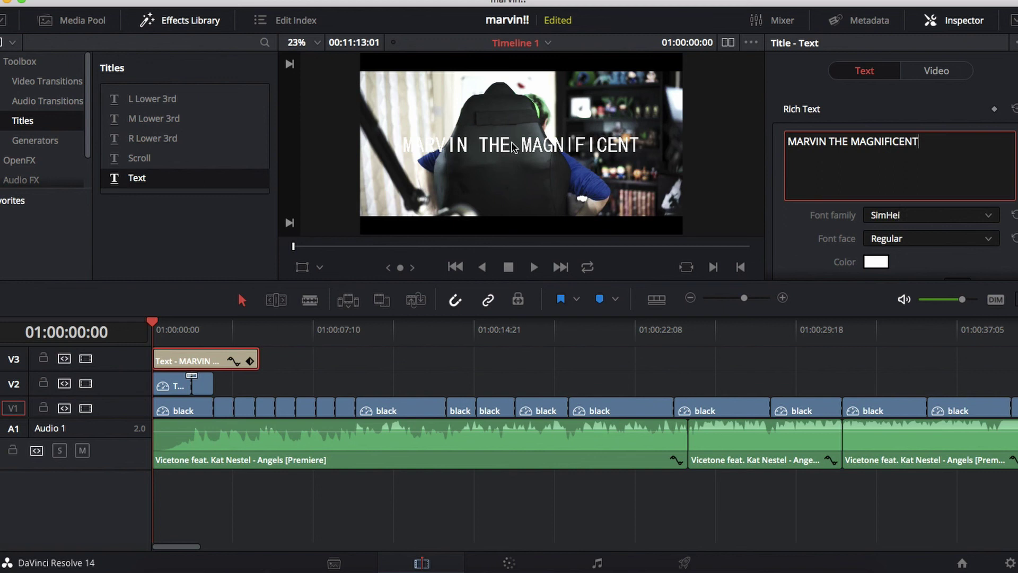
Lower the title to the bottom edge of the footage by adjusting its Y position, and set its drop shadow X offset to 12.
drag(511, 141, 514, 196)
scroll(835, 239, down, 5)
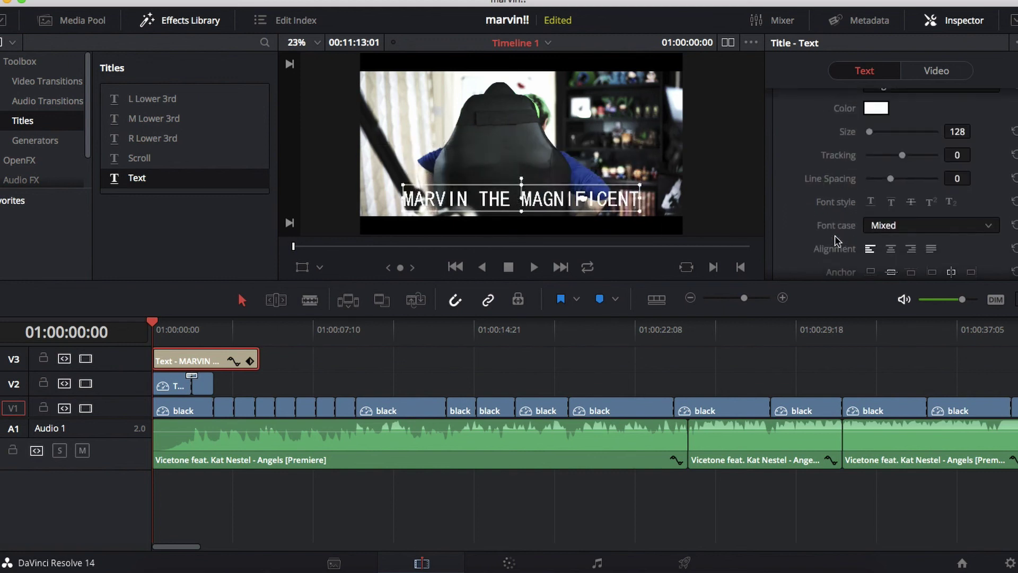
scroll(835, 240, down, 1)
scroll(835, 245, down, 7)
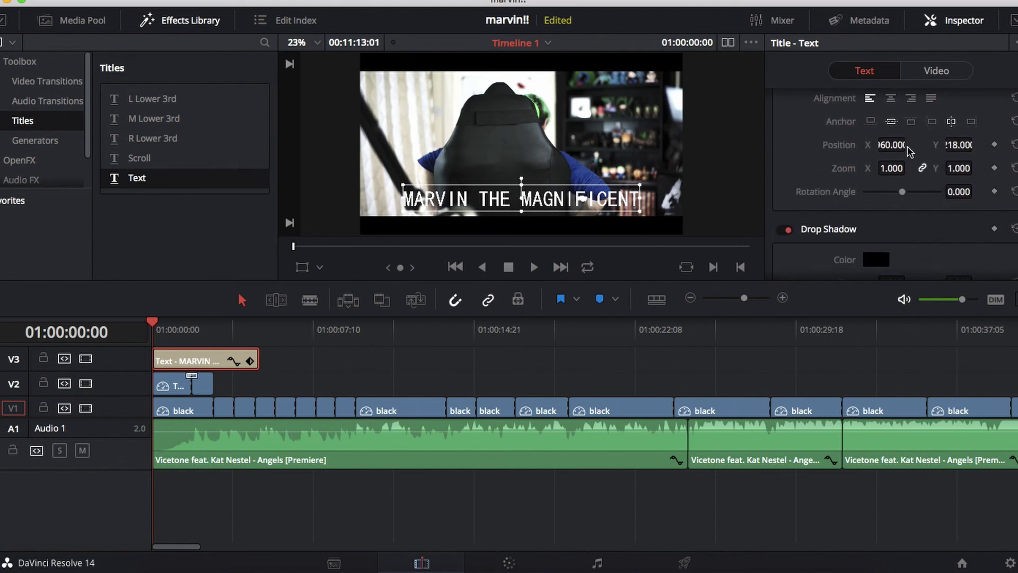
mouse_move(959, 144)
mouse_down()
mouse_move(925, 144)
mouse_move(977, 144)
mouse_move(958, 144)
mouse_up()
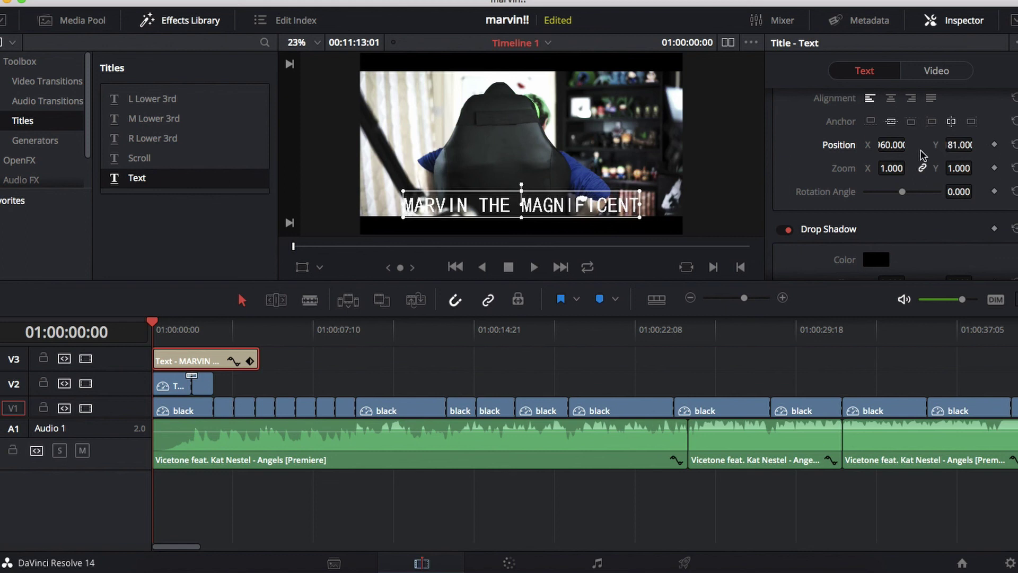
scroll(894, 184, down, 5)
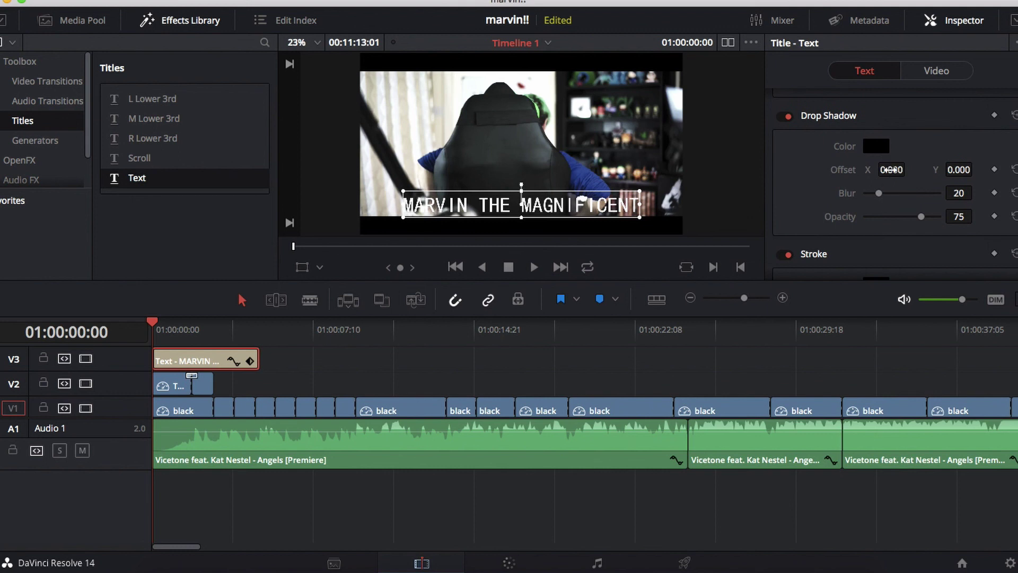
drag(884, 169, 908, 168)
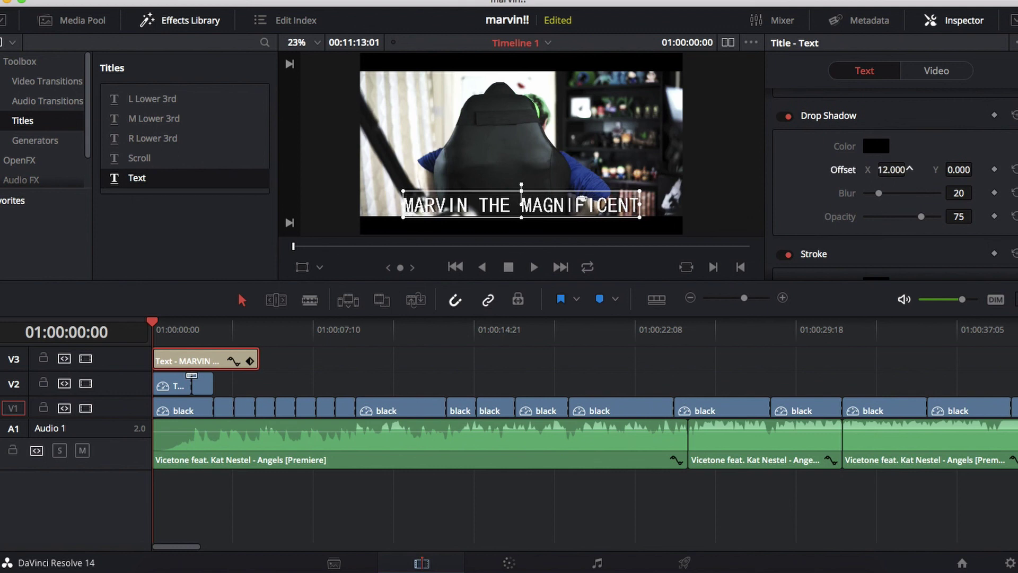
Trim the V3 title to end with the V2 segments and save the project after playing the opening.
click(161, 329)
key(space)
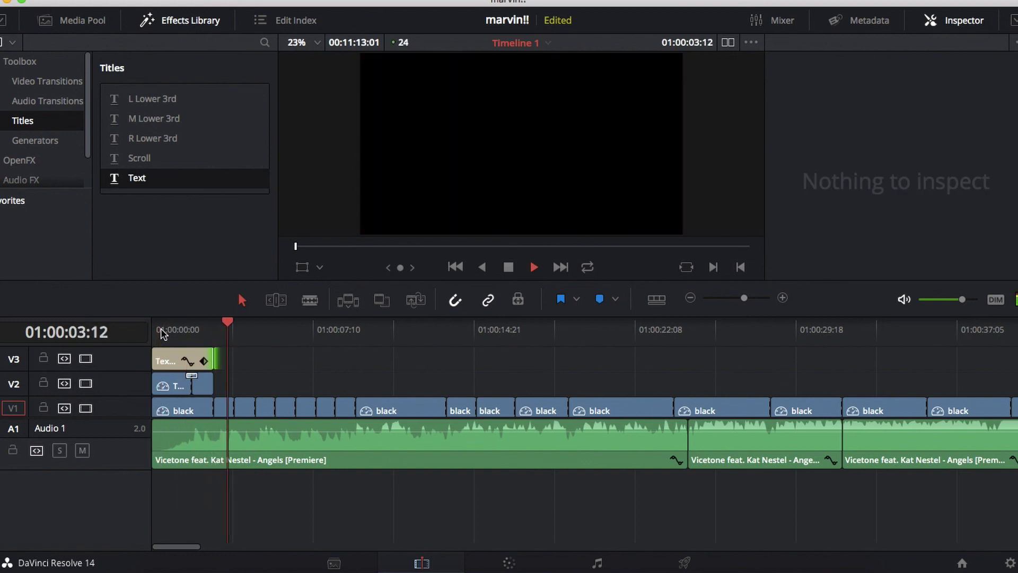
click(153, 329)
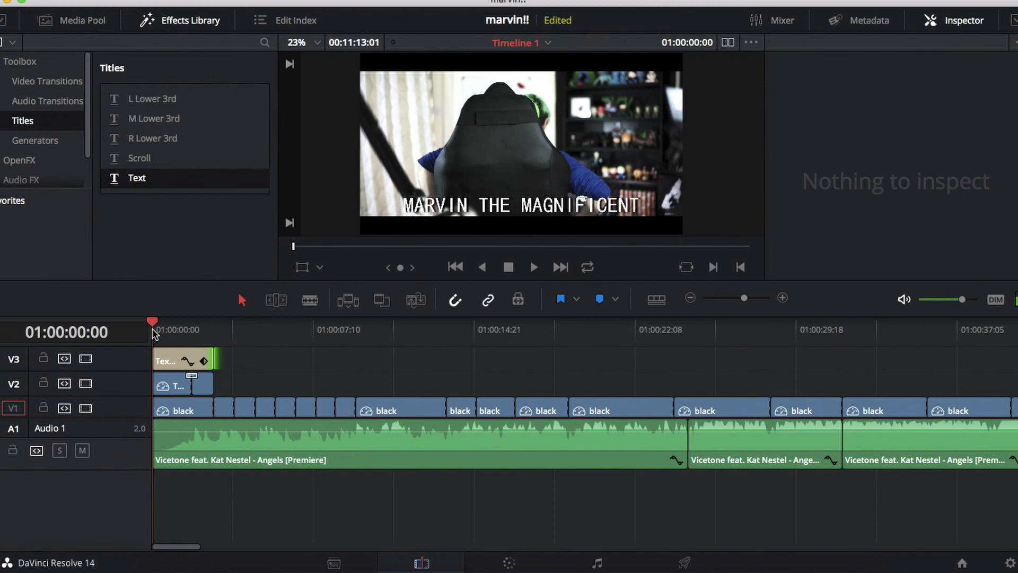
key(super+s)
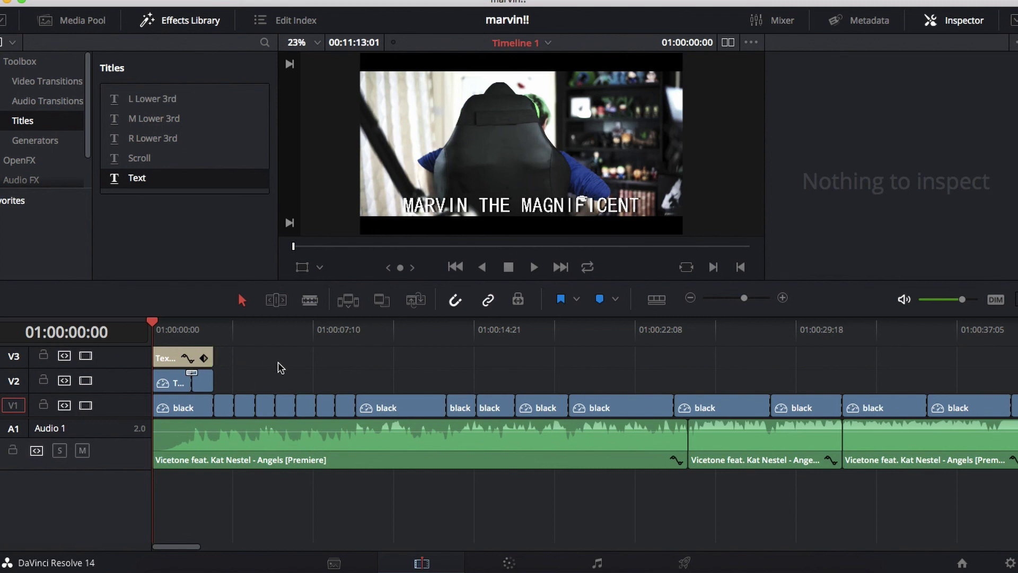
Scrub through the titled opening, park the playhead at 01:00:01:14 and save the project.
click(186, 334)
mouse_move(178, 328)
mouse_down()
mouse_move(209, 332)
mouse_move(180, 334)
mouse_up()
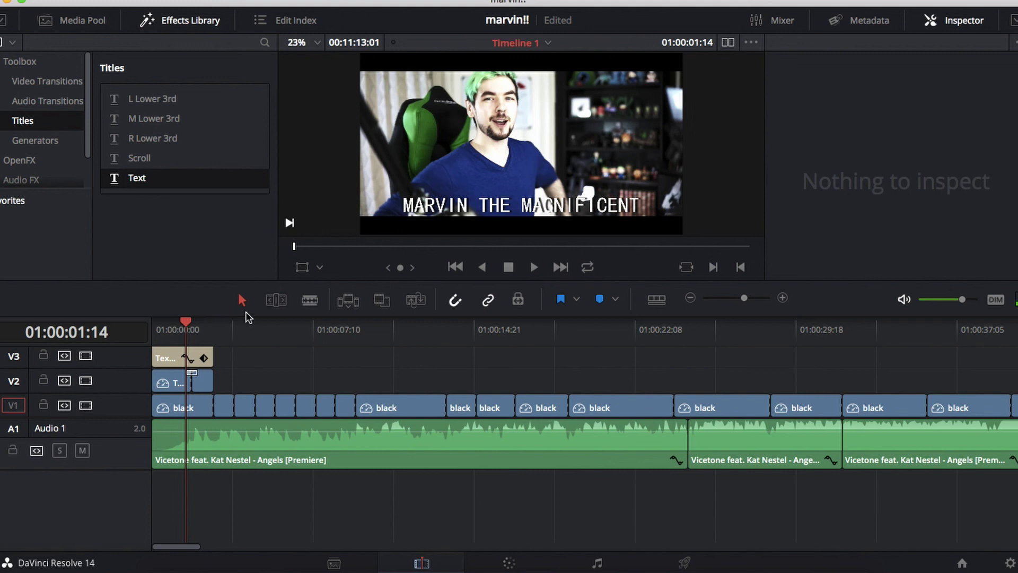
click(212, 330)
click(185, 330)
scroll(254, 365, up, 1)
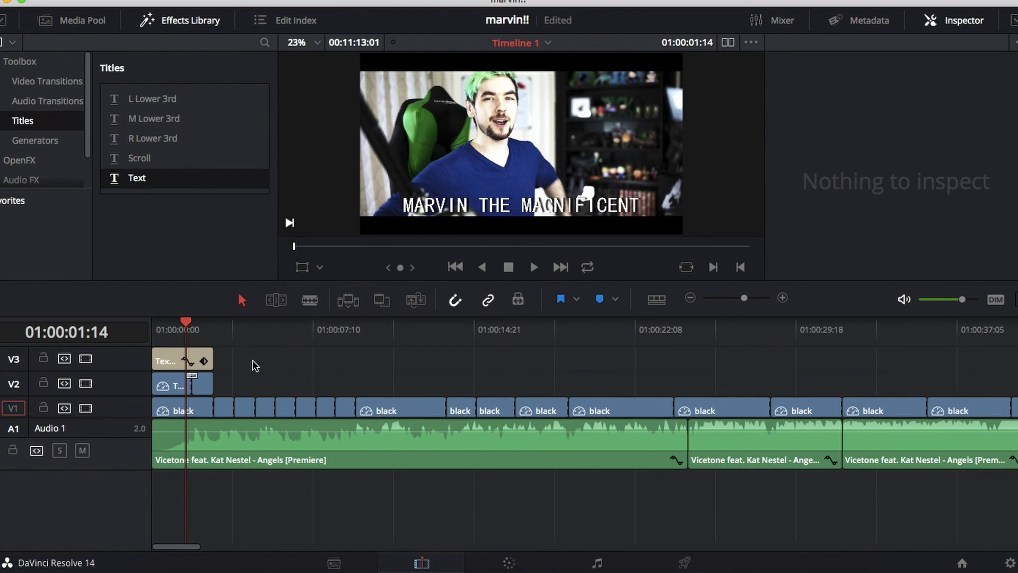
scroll(255, 366, down, 1)
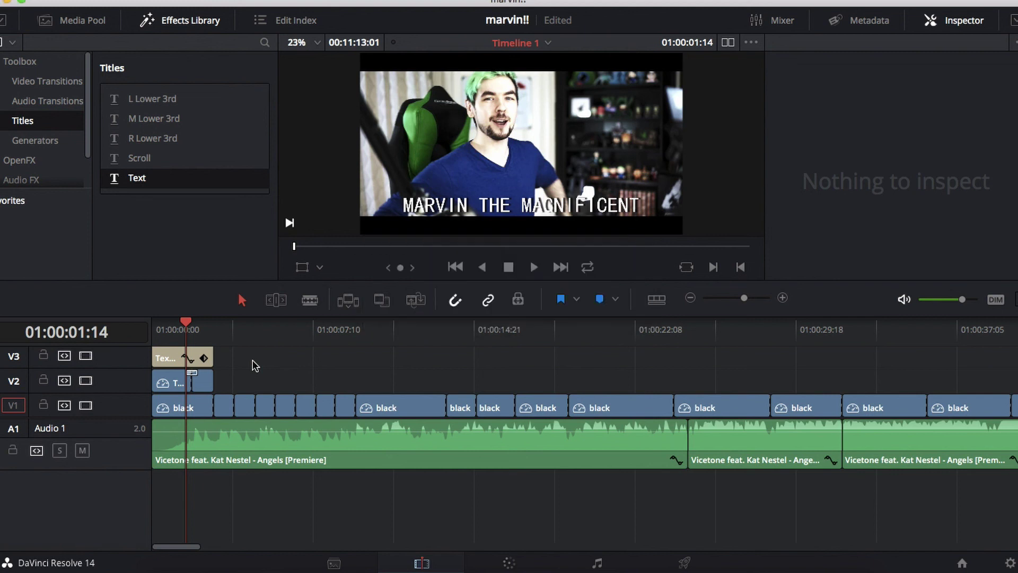
key(super+s)
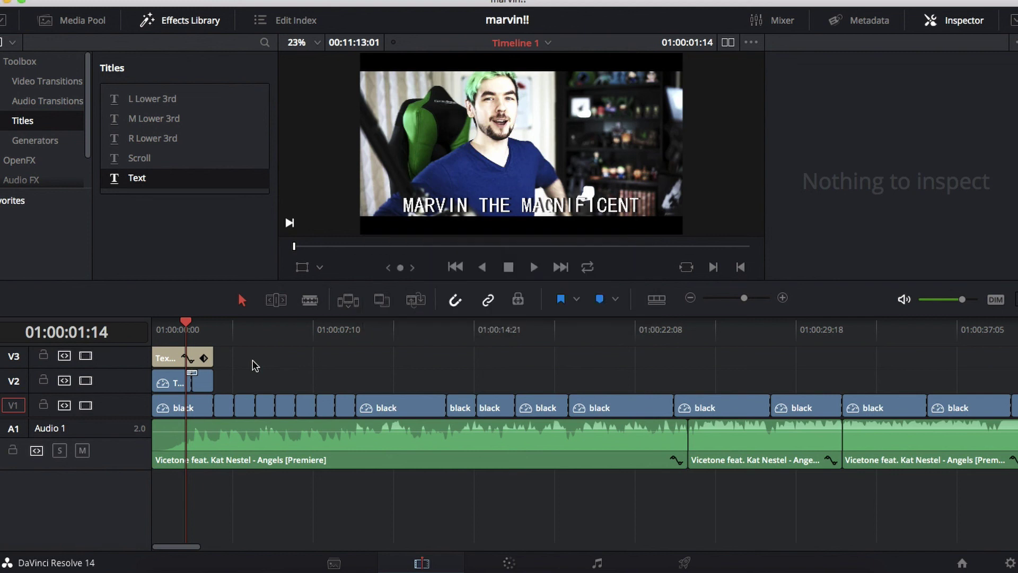